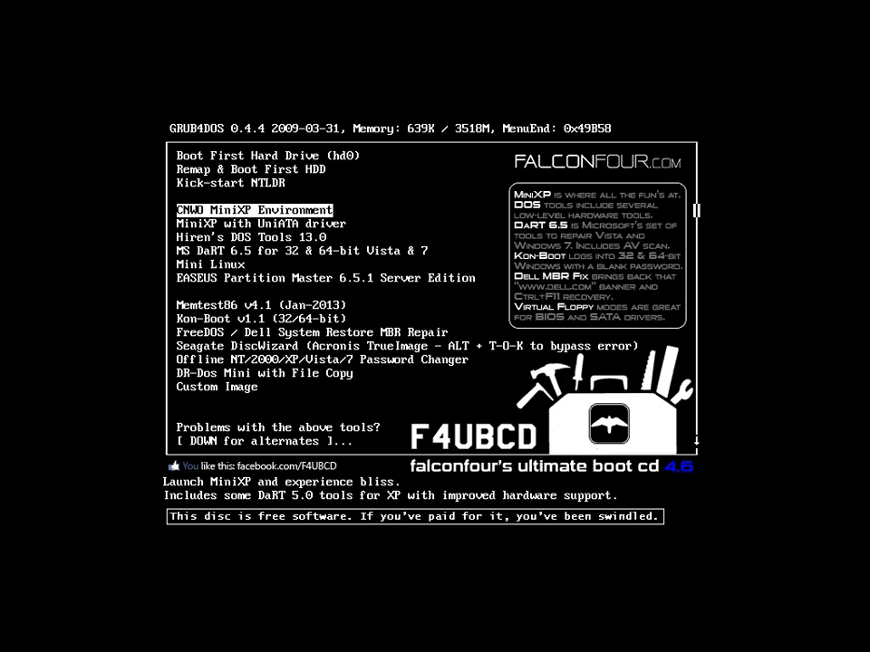
# - Boot the CNWO MiniXP Environment and hide the desktop icons, dismissing the Active Desktop warning
pyautogui.press('Return')
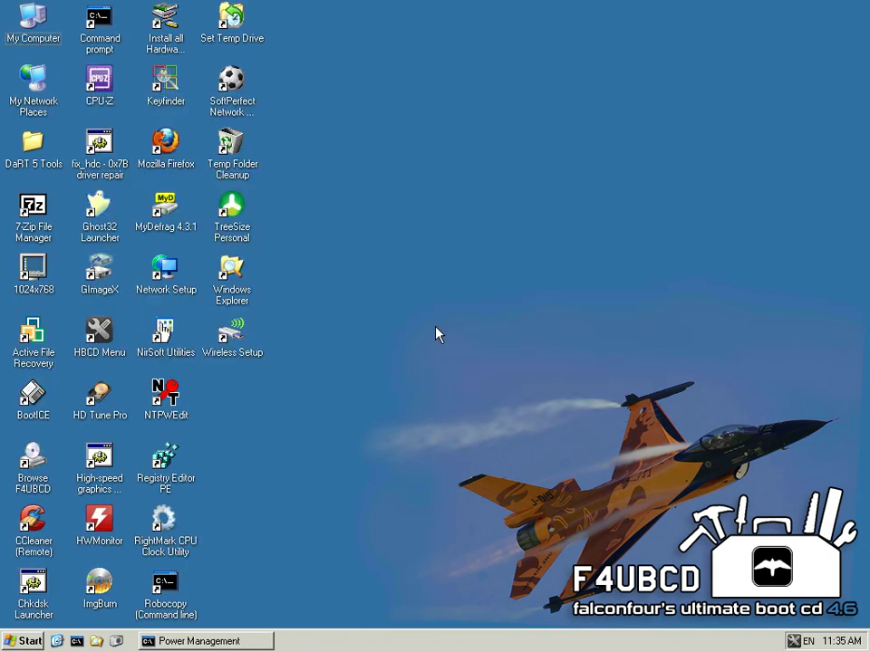
pyautogui.rightClick(429, 152)
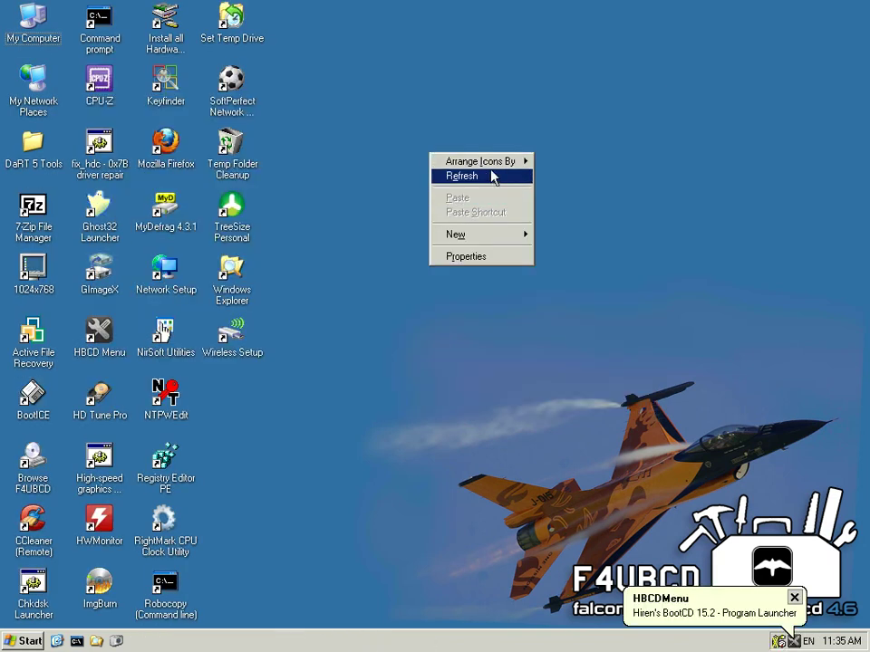
pyautogui.moveTo(494, 162)
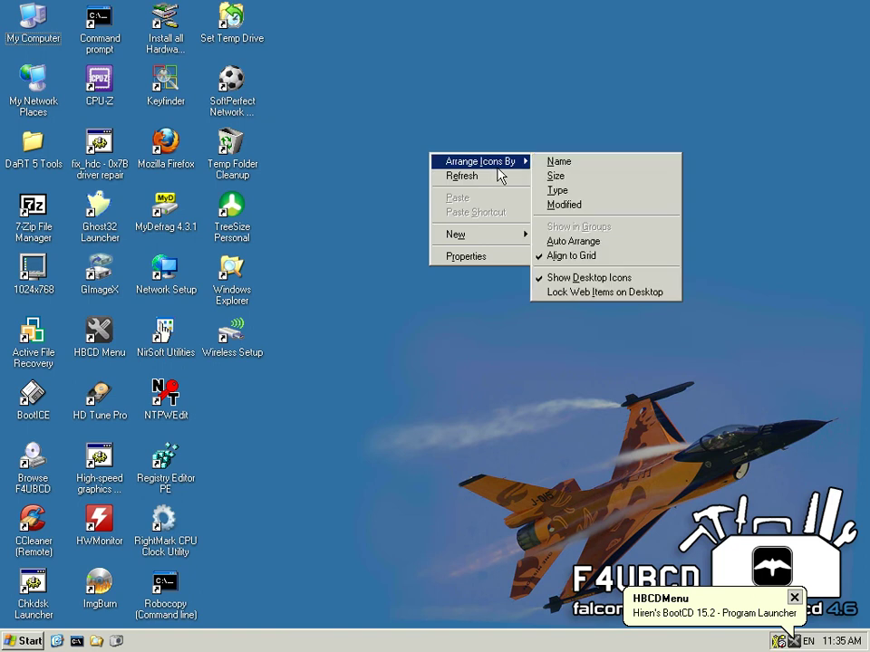
pyautogui.click(595, 278)
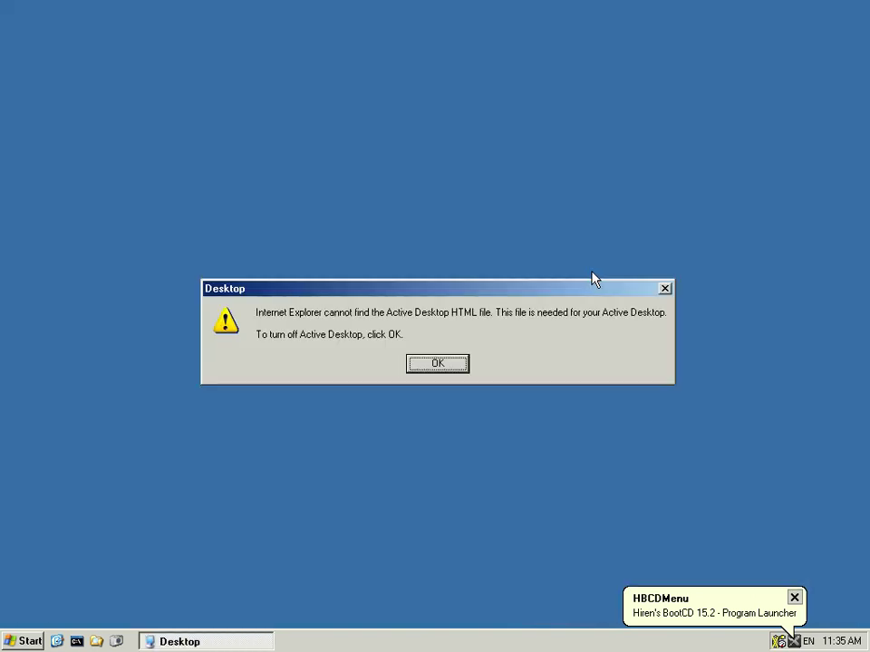
pyautogui.press('Return')
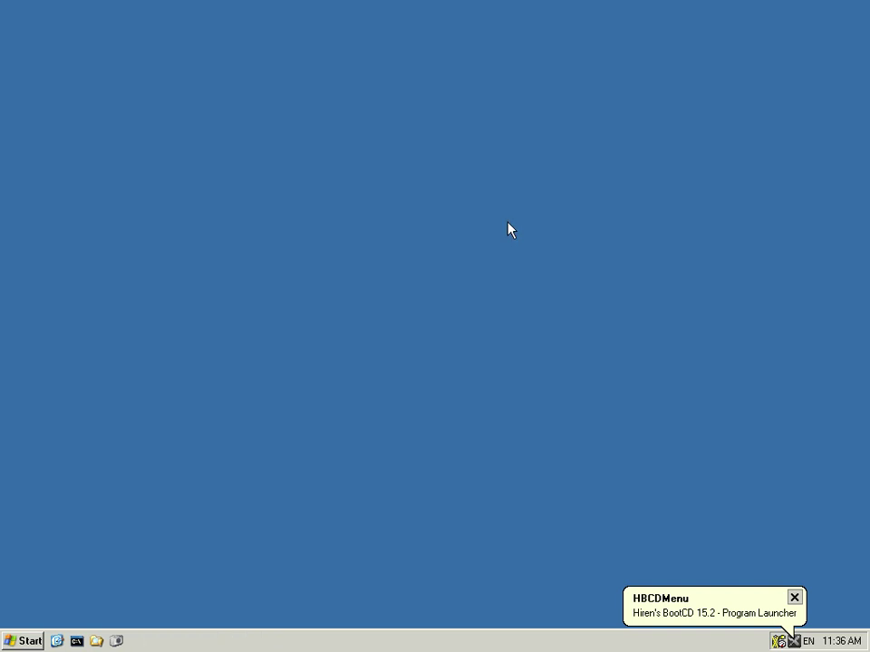
# - Remove the desktop wallpaper by choosing (None), set the background color to black, and apply the change
pyautogui.rightClick(258, 470)
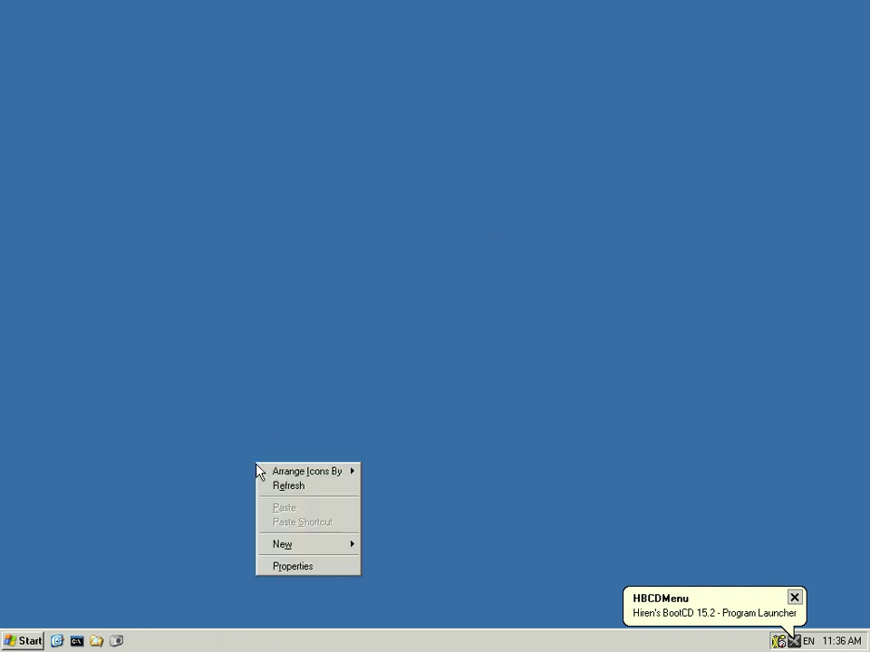
pyautogui.moveTo(279, 478)
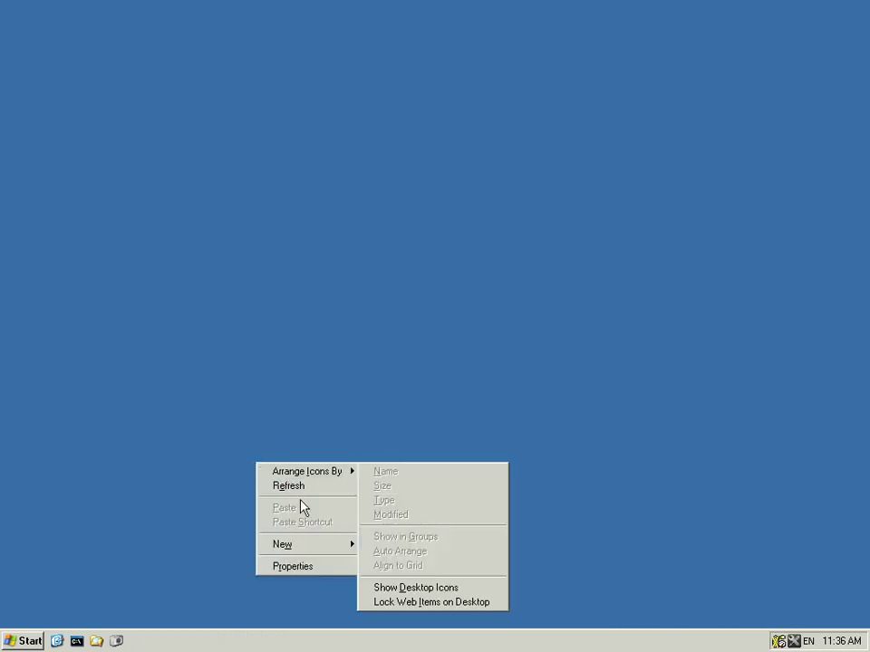
pyautogui.click(297, 567)
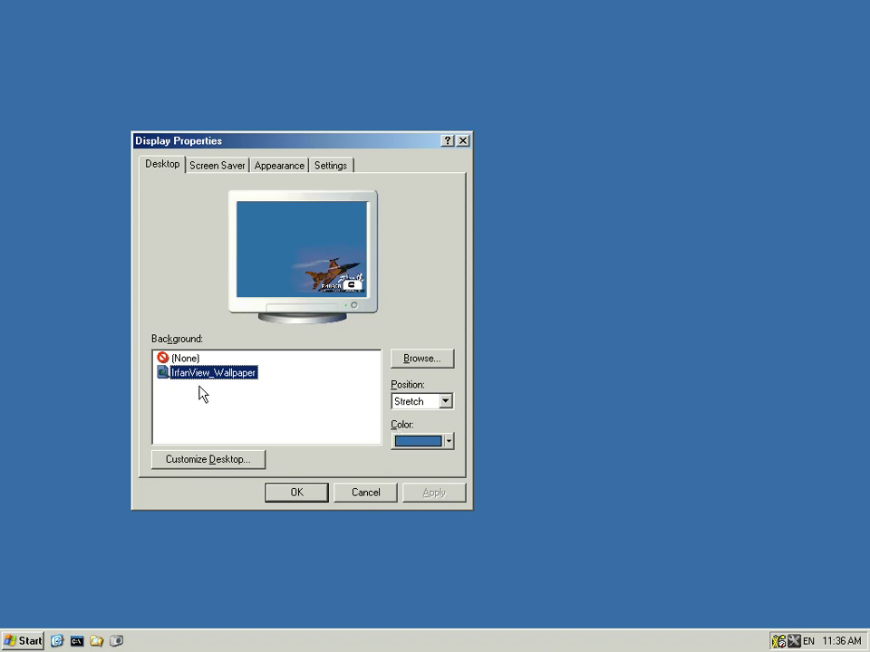
pyautogui.click(186, 359)
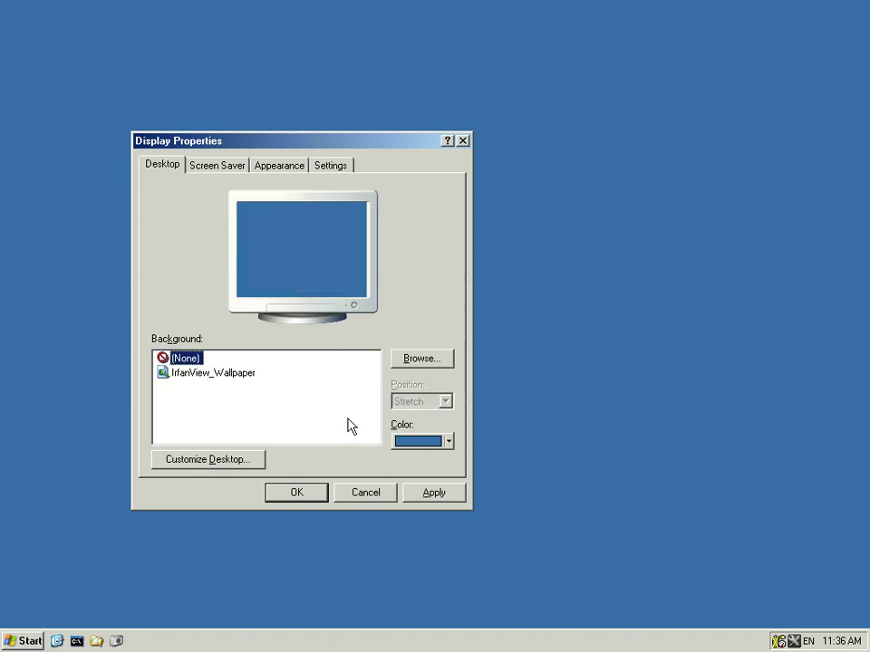
pyautogui.click(404, 448)
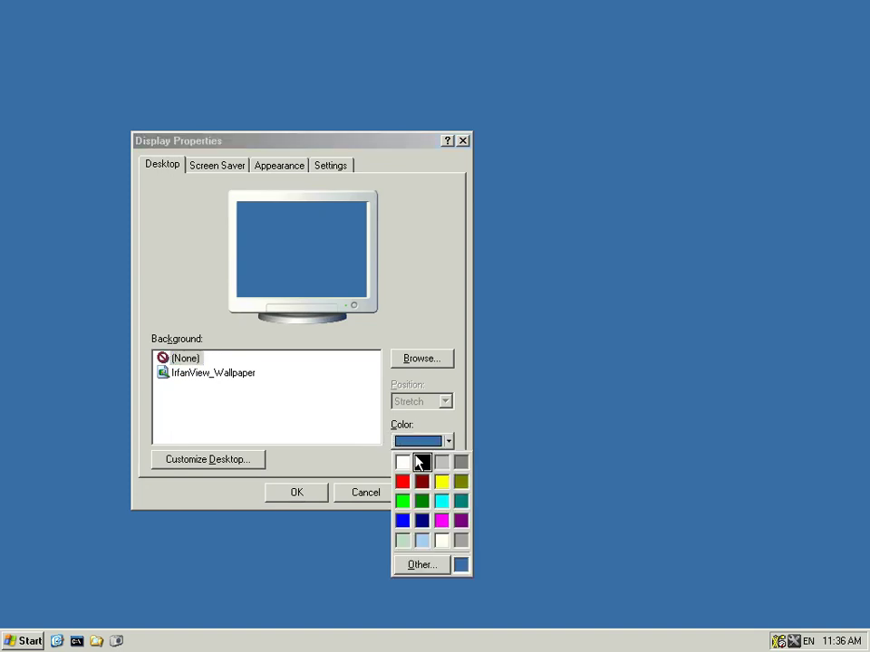
pyautogui.click(416, 459)
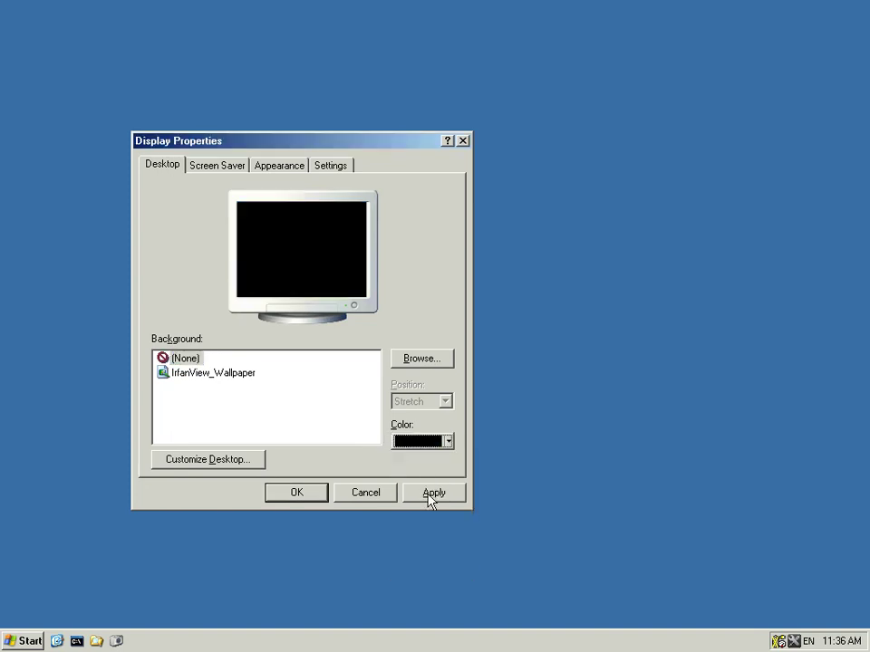
pyautogui.click(431, 494)
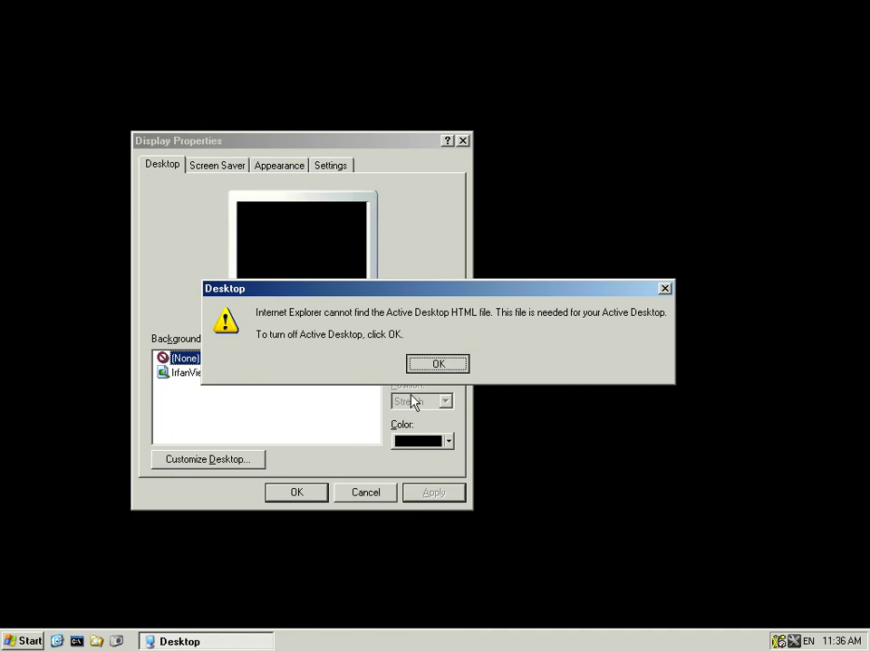
pyautogui.click(436, 363)
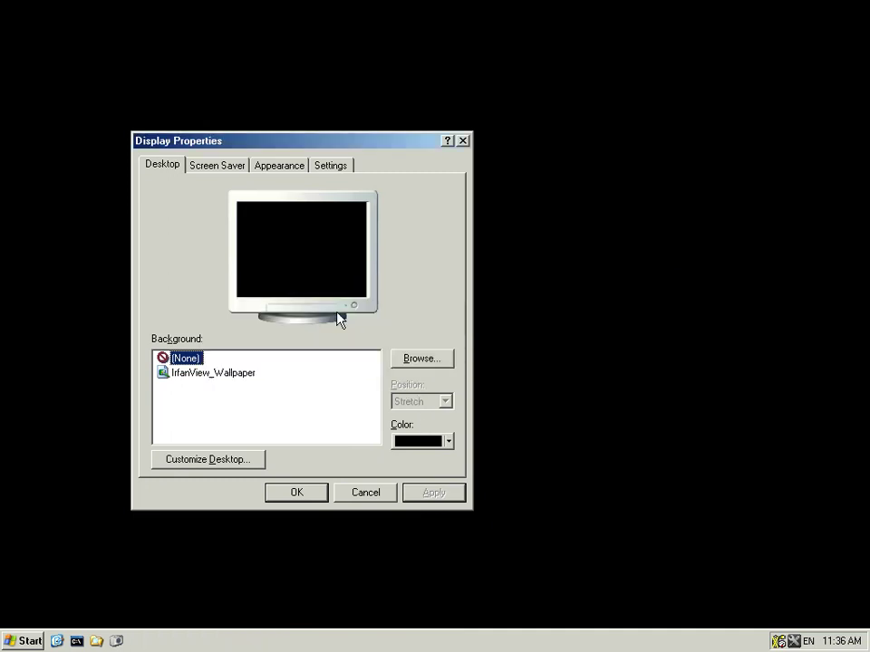
# - Change the appearance color scheme to Windows Classic and apply it
pyautogui.click(285, 171)
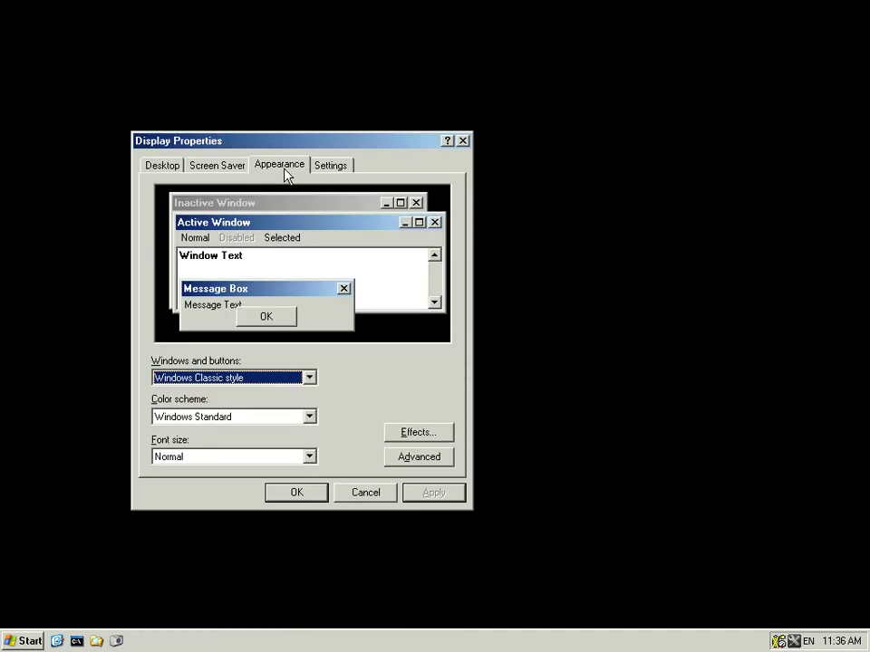
pyautogui.click(296, 387)
pyautogui.click(297, 387)
pyautogui.click(309, 417)
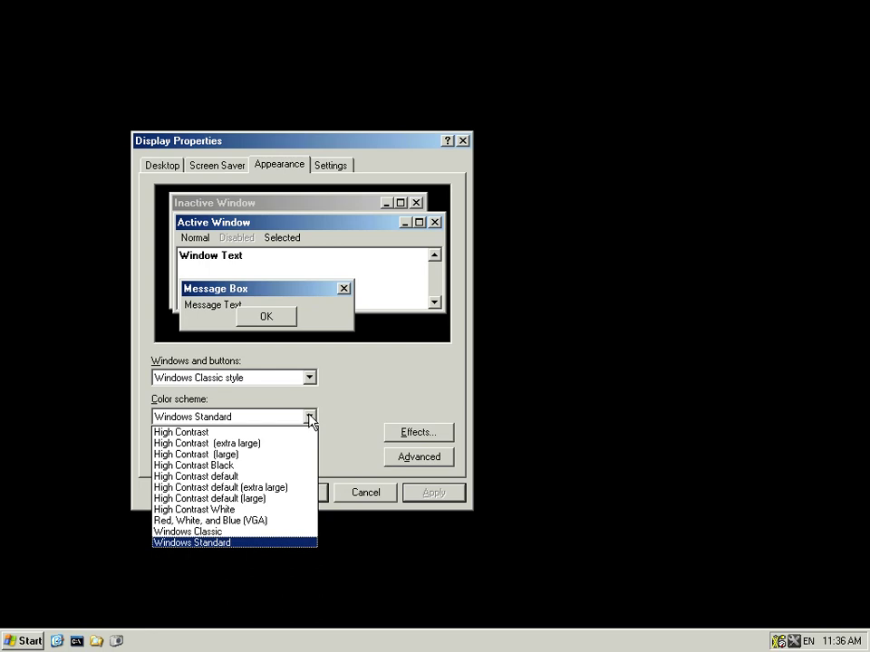
pyautogui.press('Up')
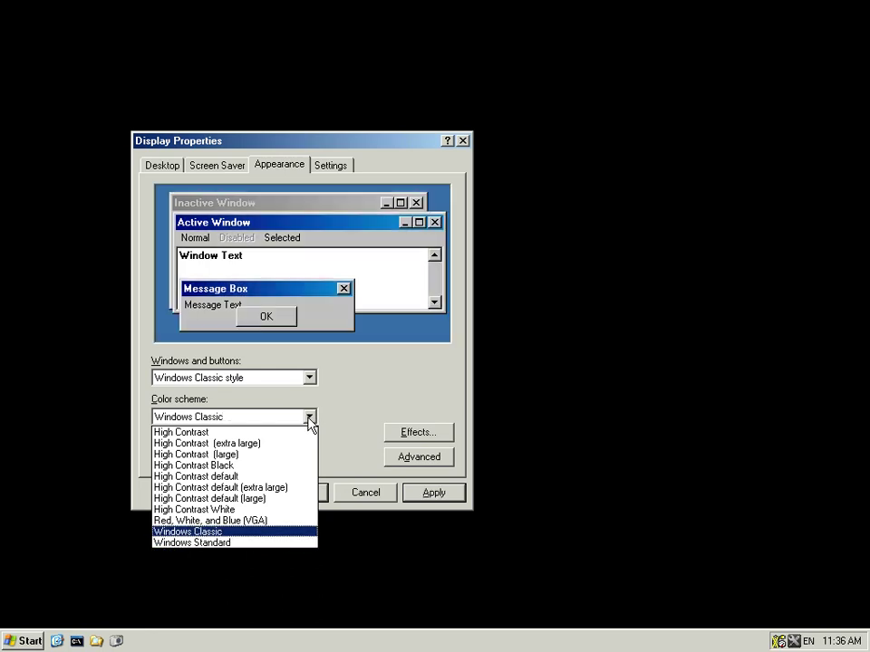
pyautogui.click(310, 421)
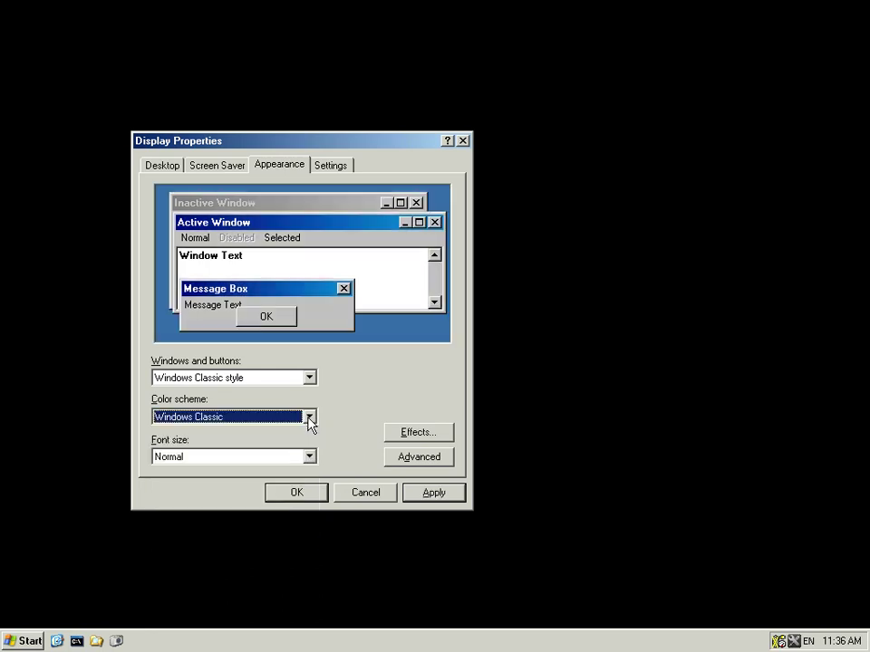
pyautogui.click(415, 492)
pyautogui.press('Return')
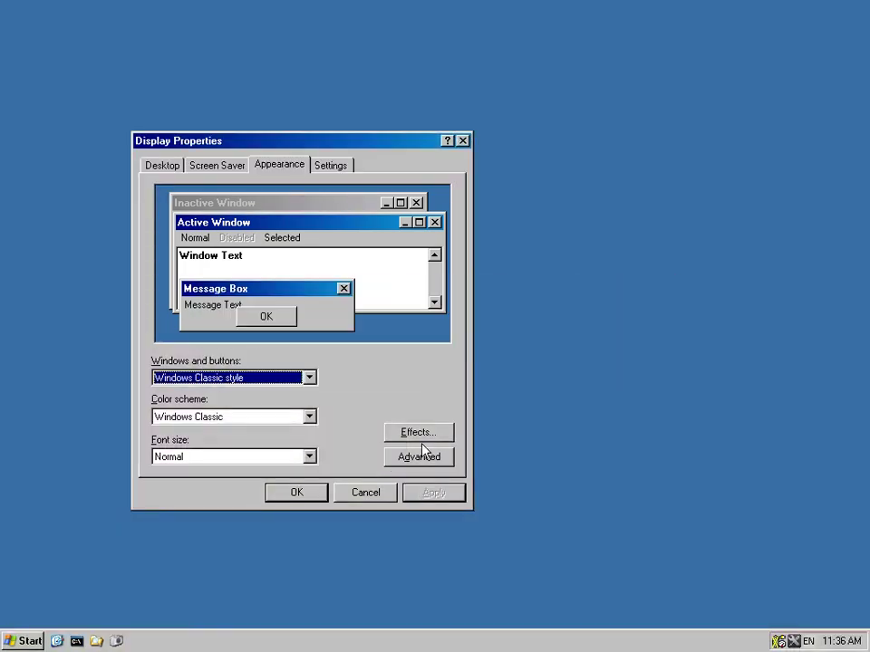
# - Set the Desktop item's Color 1 to black in the advanced appearance options
pyautogui.click(420, 460)
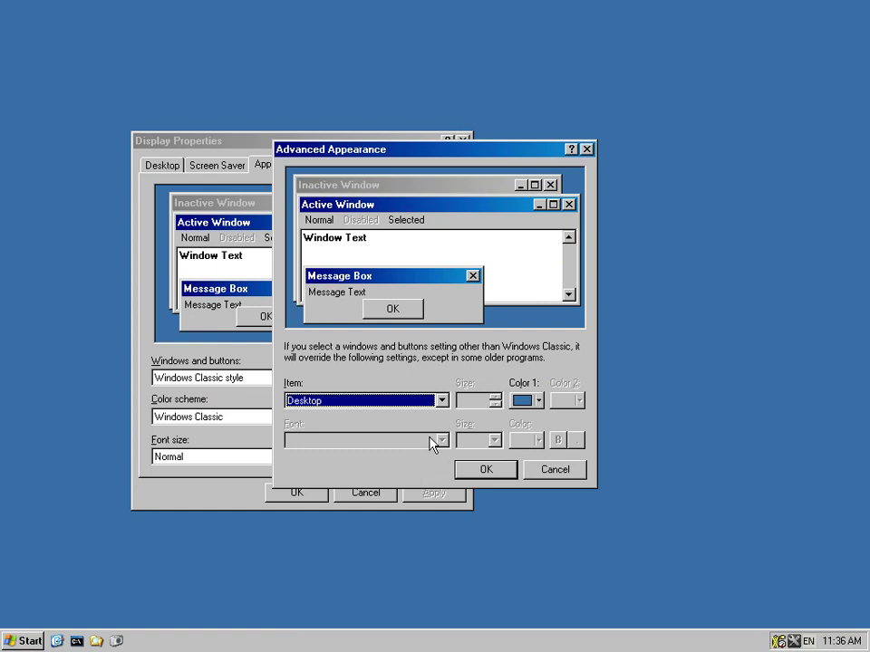
pyautogui.click(518, 403)
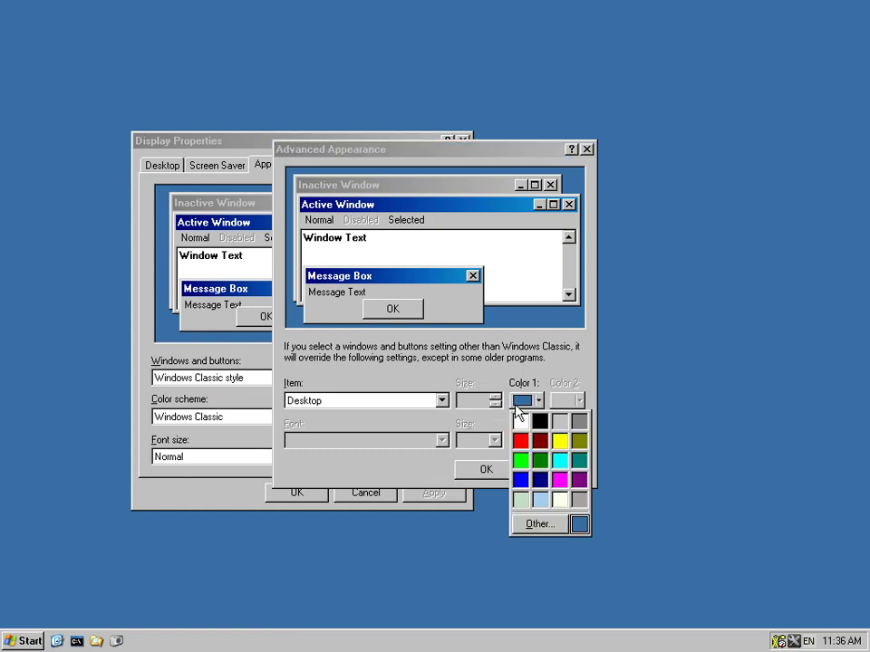
pyautogui.click(535, 425)
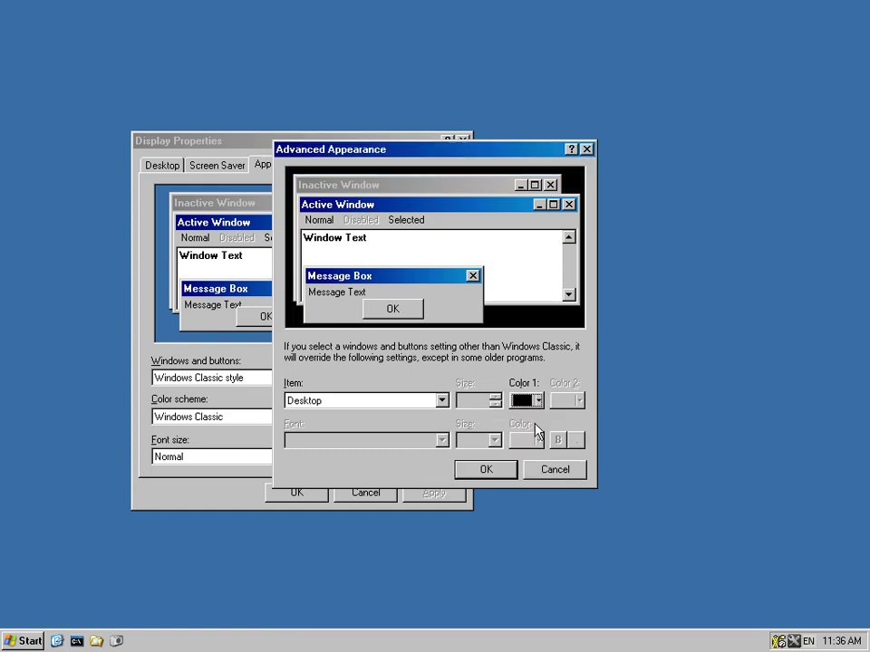
pyautogui.press('Return')
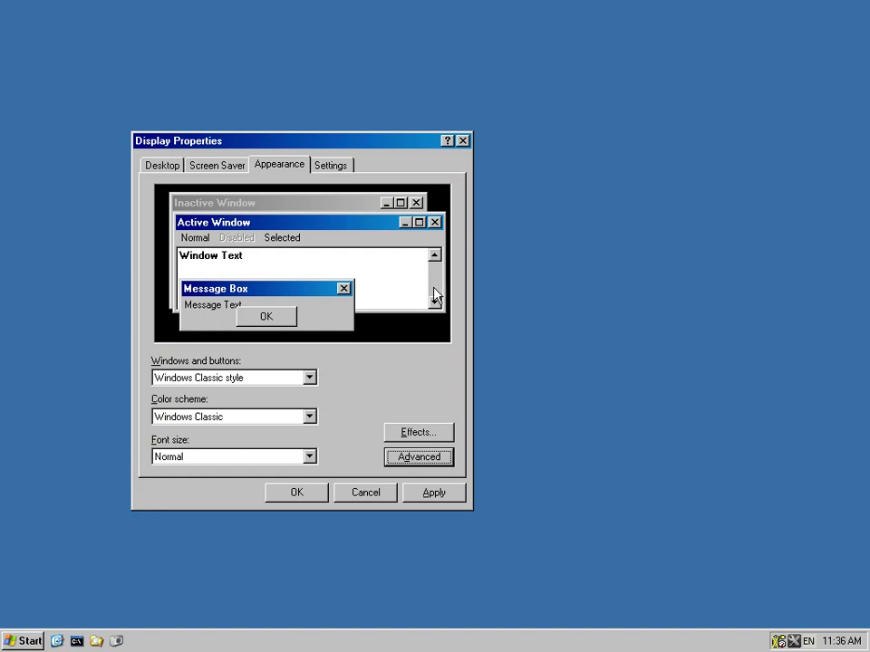
# - Examine the advanced display settings for the monitor and adapter, including the adapter's device properties
pyautogui.click(332, 167)
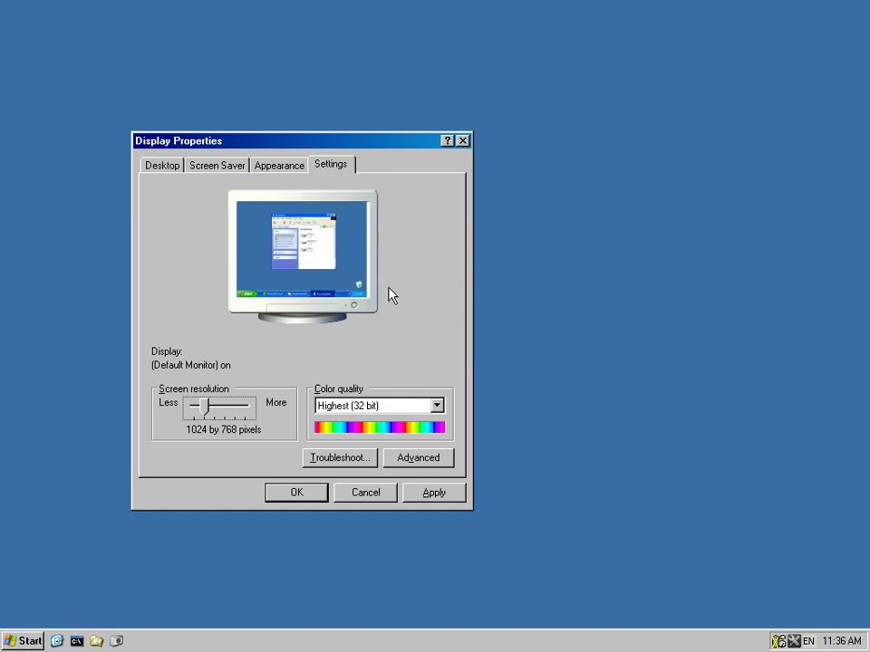
pyautogui.click(419, 459)
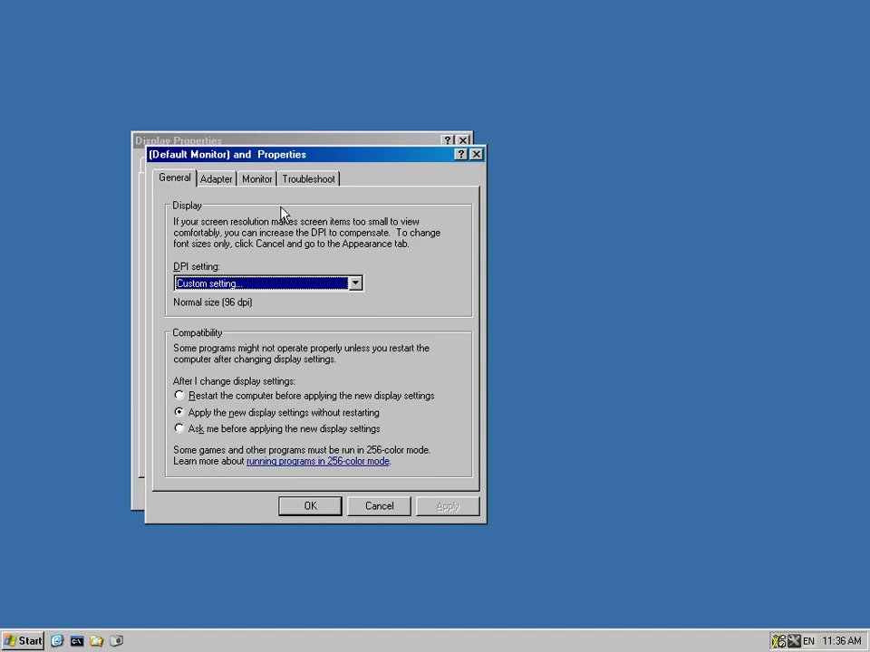
pyautogui.click(264, 179)
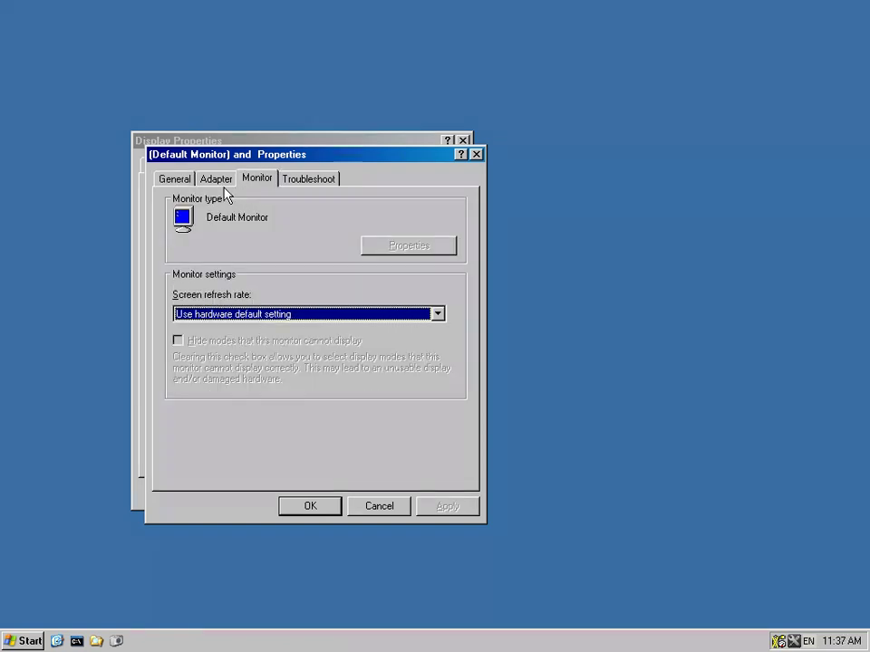
pyautogui.click(223, 188)
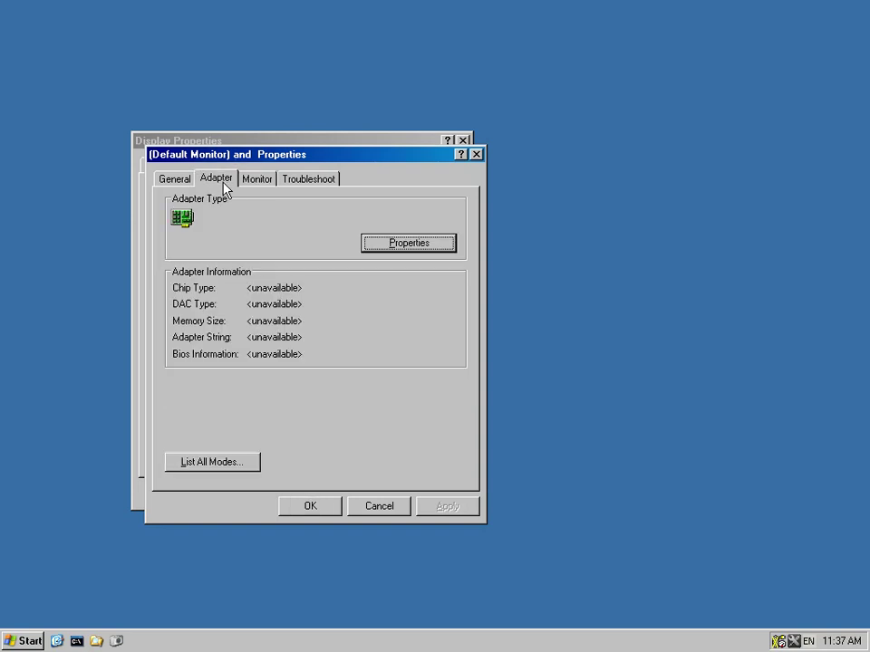
pyautogui.press('Return')
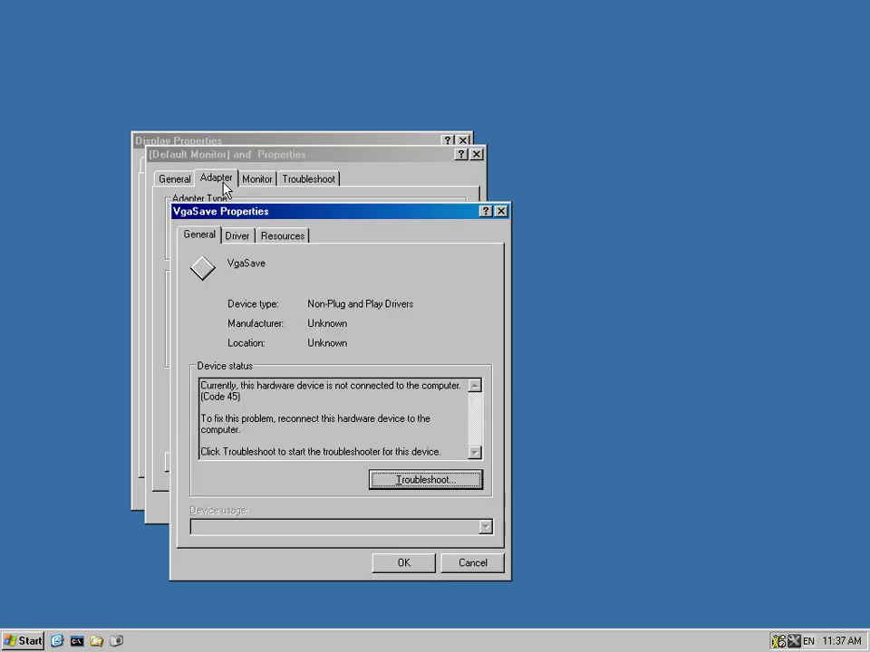
pyautogui.press('Escape')
pyautogui.press('Escape')
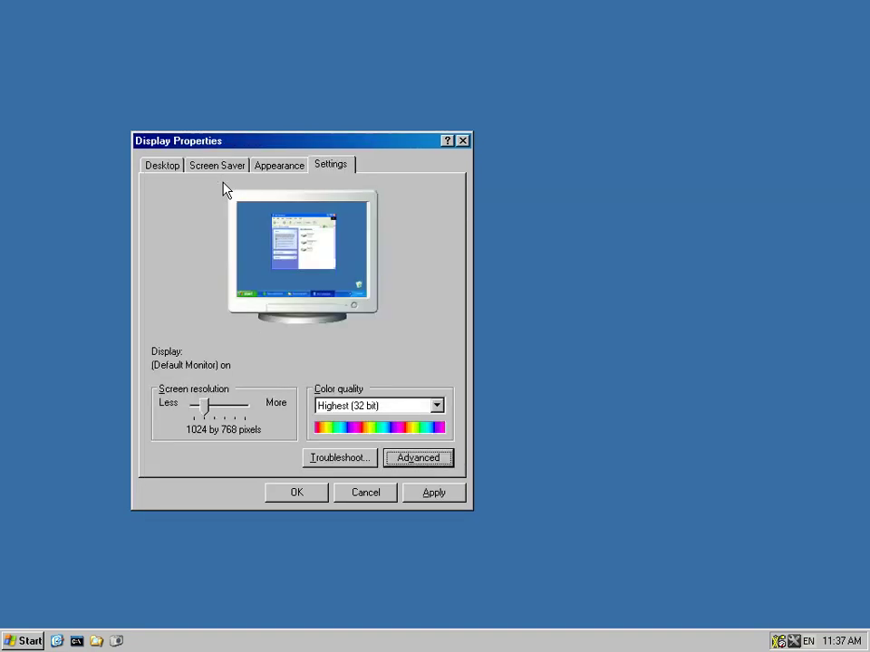
# - Accept the pending appearance changes, close Display Properties, and dismiss the Active Desktop warning
pyautogui.press('Tab')
pyautogui.press('Return')
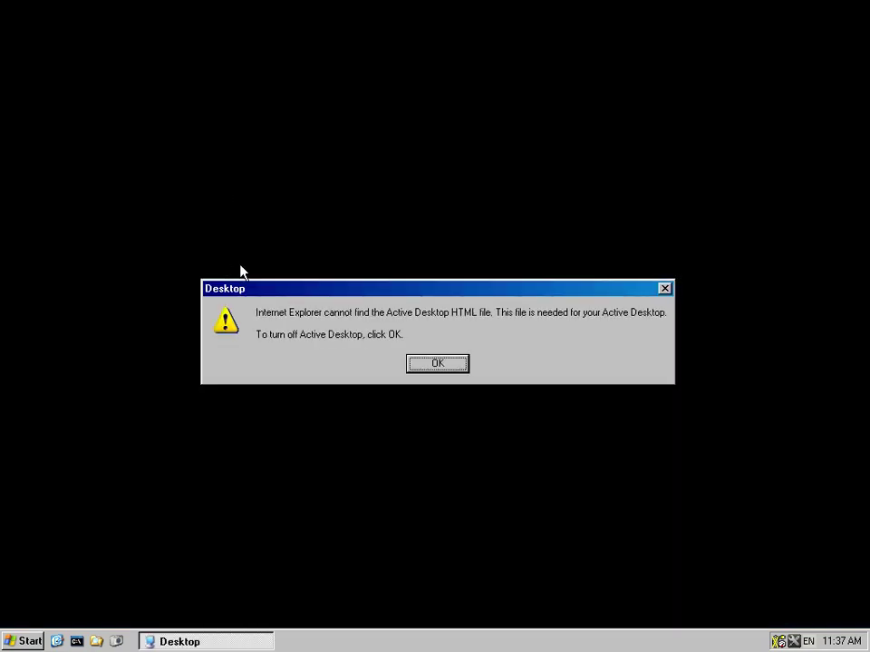
pyautogui.press('Return')
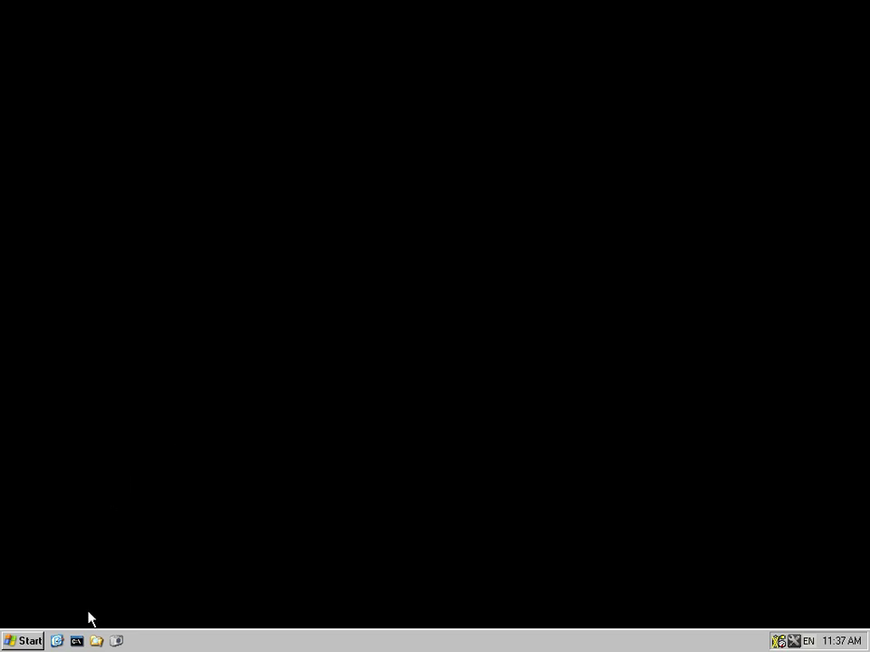
# - Open a command prompt and run the whoami and ver commands
pyautogui.click(77, 642)
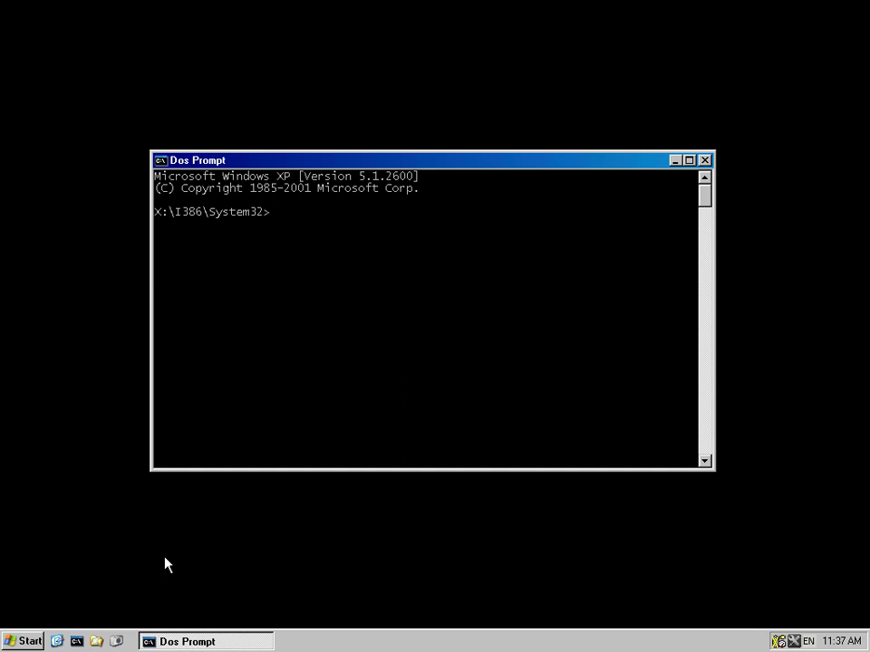
pyautogui.write('whoami')
pyautogui.press('Return')
pyautogui.write('ver')
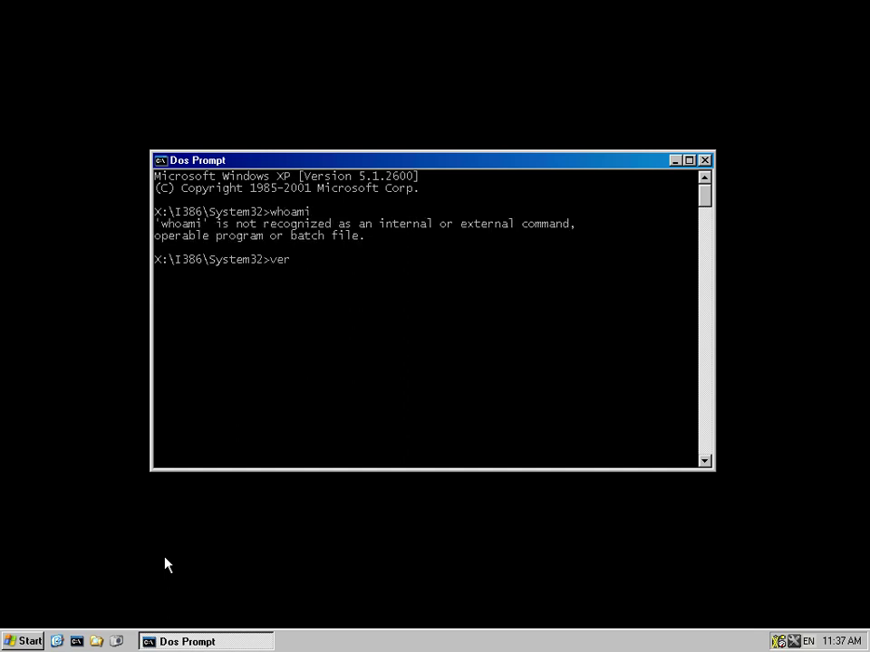
pyautogui.press('Return')
# - From the parent directory X:\I386, list the contents with dir and open the folder in a file window with "start ."
pyautogui.write('cd..')
pyautogui.press('Return')
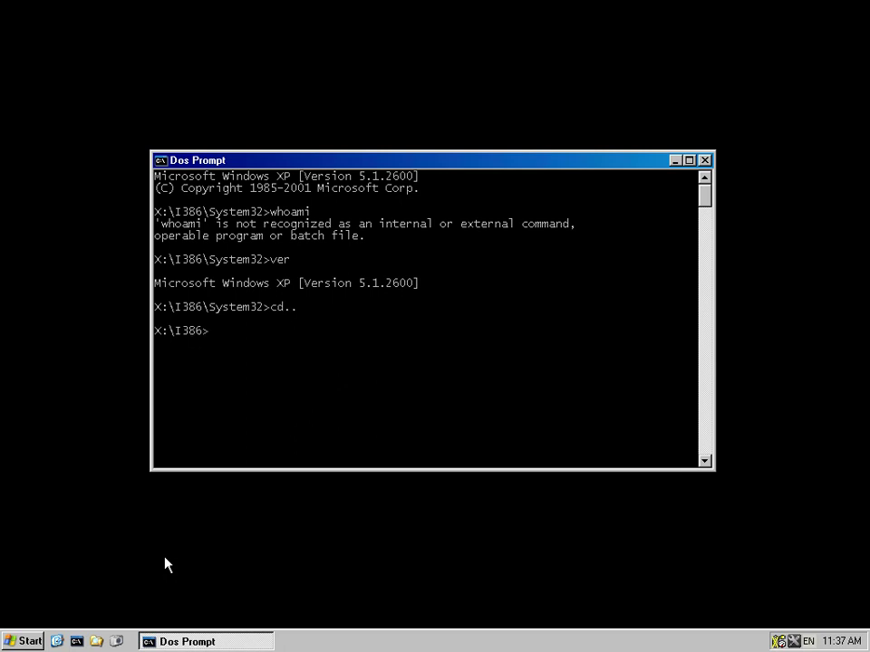
pyautogui.write('dir')
pyautogui.press('Return')
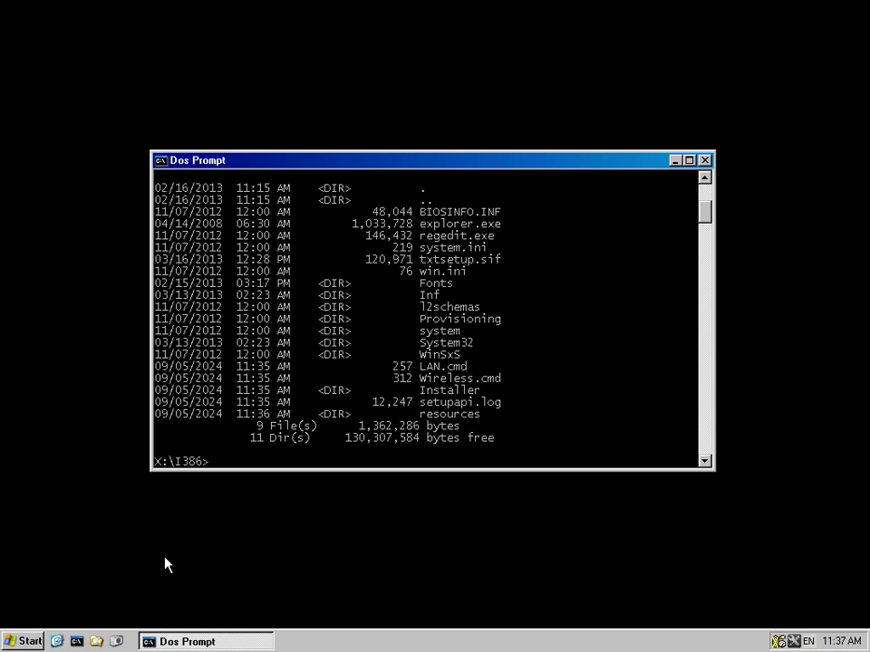
pyautogui.write('start .')
pyautogui.press('Return')
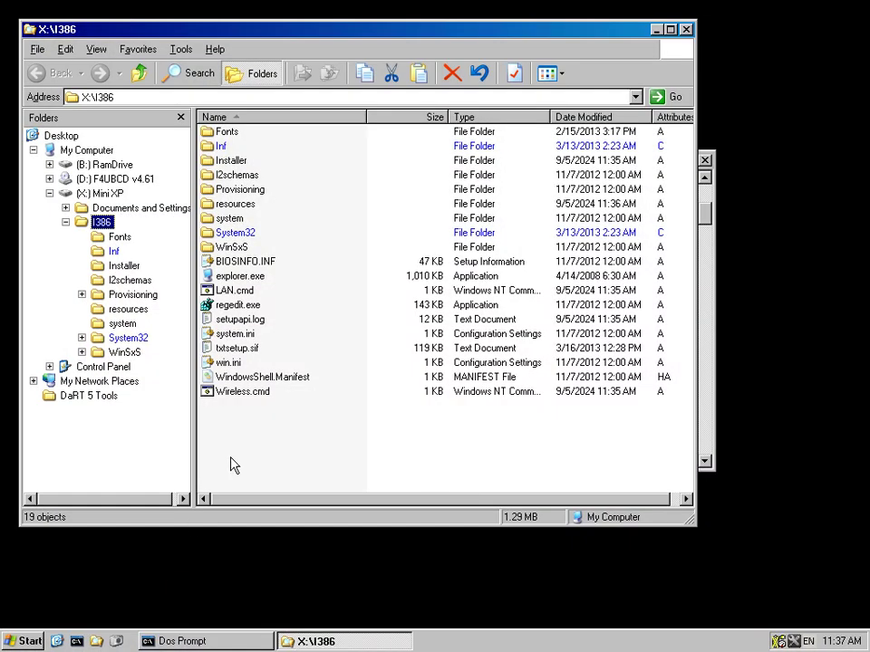
# - Look through the root contents of the F4UBCD disc (D:), the RamDrive (B:) and the Mini XP drive (X:)
pyautogui.click(246, 476)
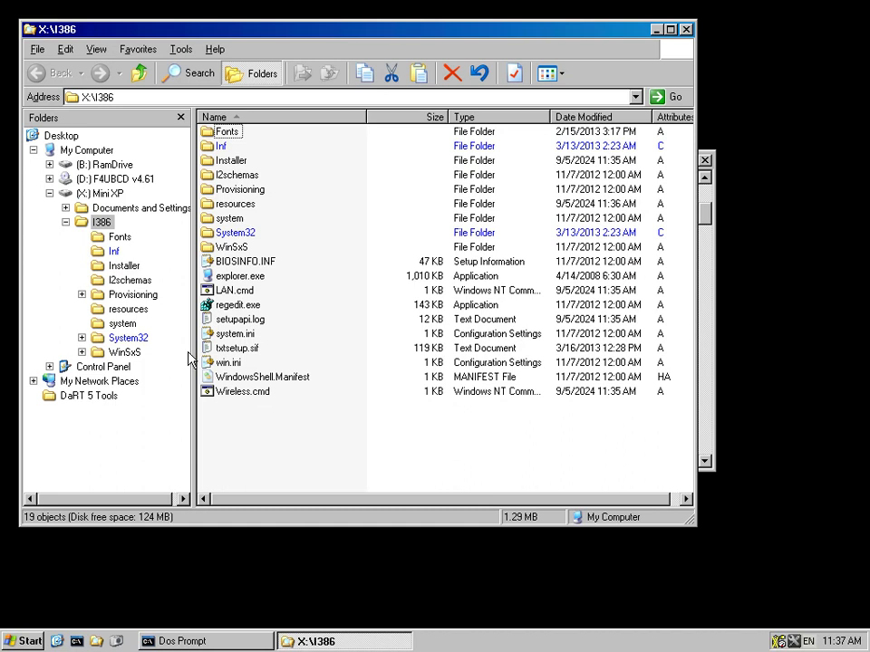
pyautogui.click(133, 180)
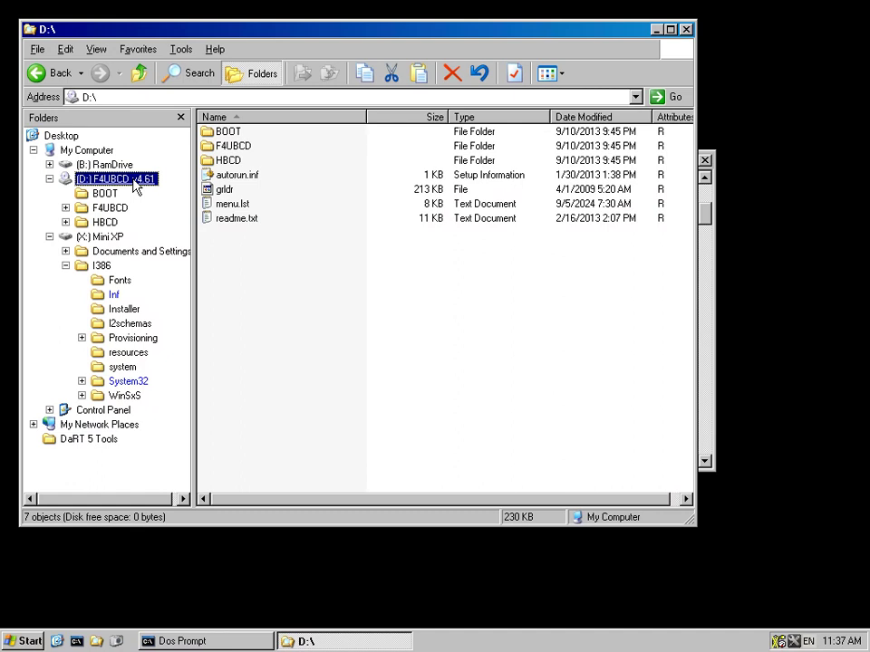
pyautogui.click(104, 164)
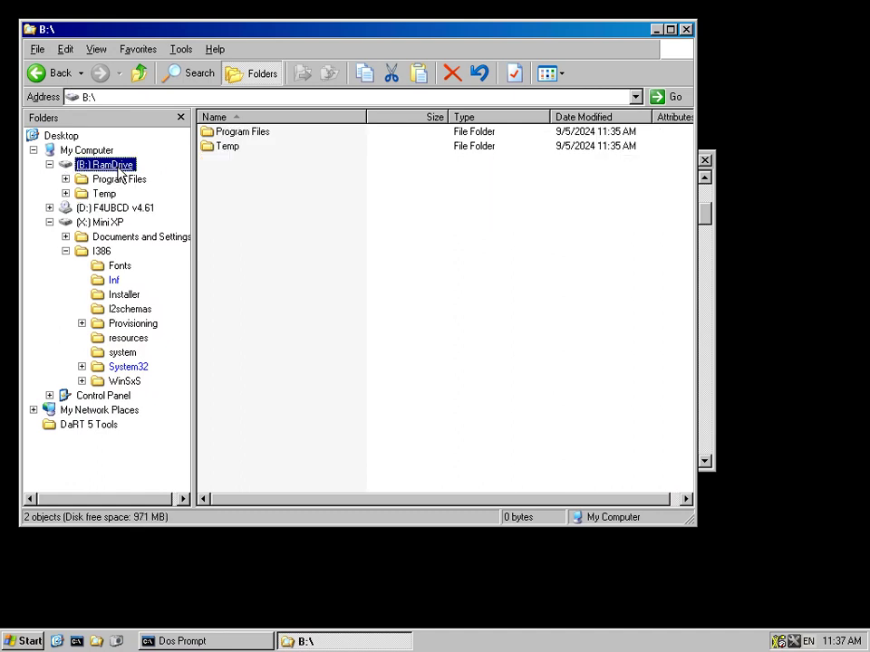
pyautogui.click(118, 222)
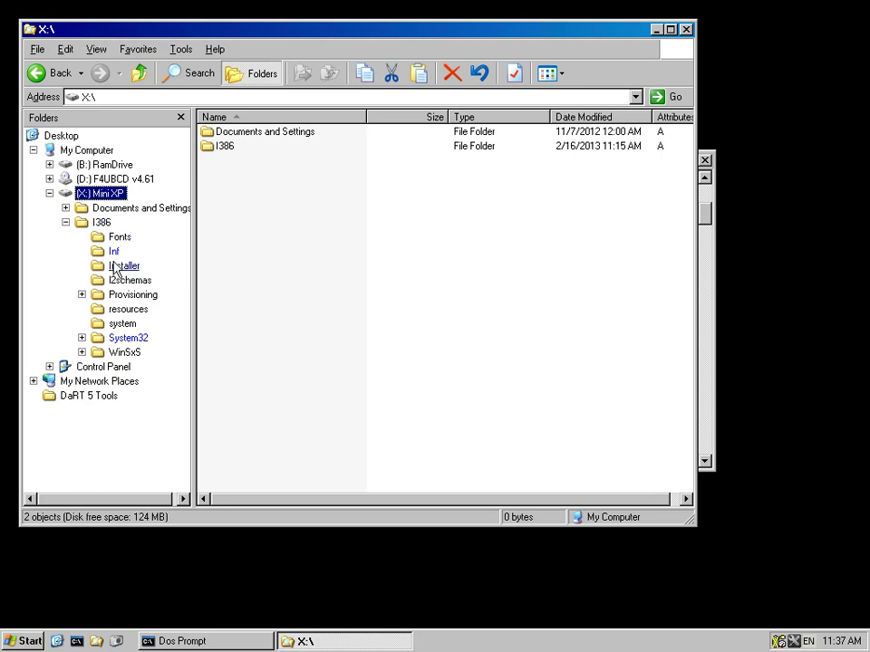
# - Open the F4UBCD folder on the D: drive
pyautogui.click(142, 181)
pyautogui.click(229, 147)
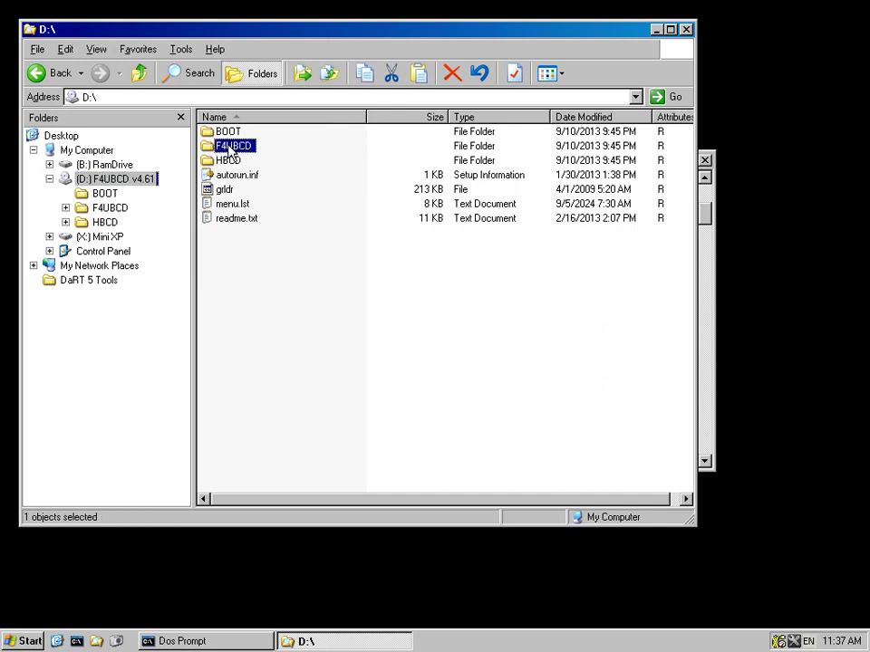
pyautogui.doubleClick(229, 148)
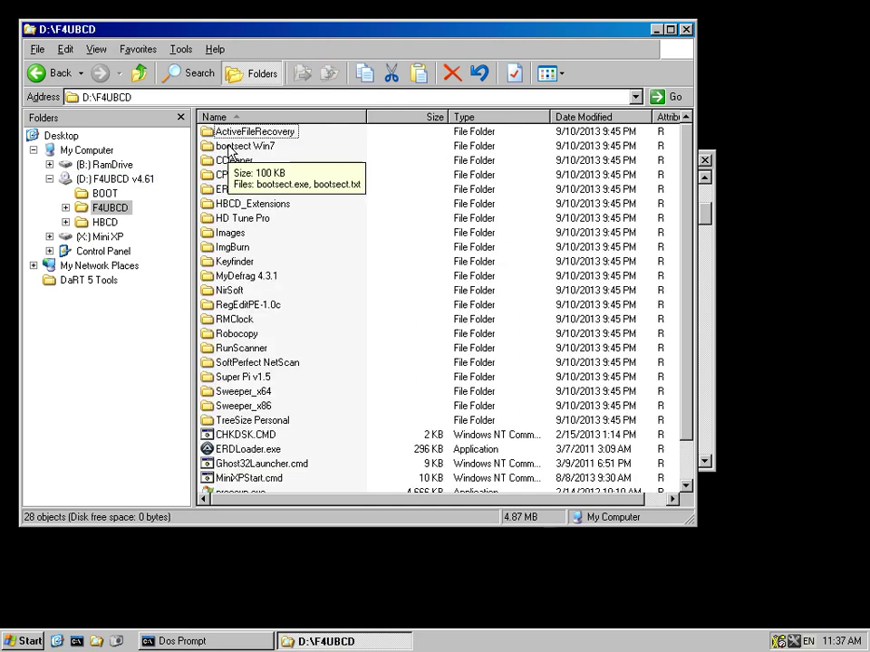
# - Find procexp.exe in the D:\F4UBCD folder and launch Process Explorer from it
pyautogui.press('a')
pyautogui.press('c')
pyautogui.press('e')
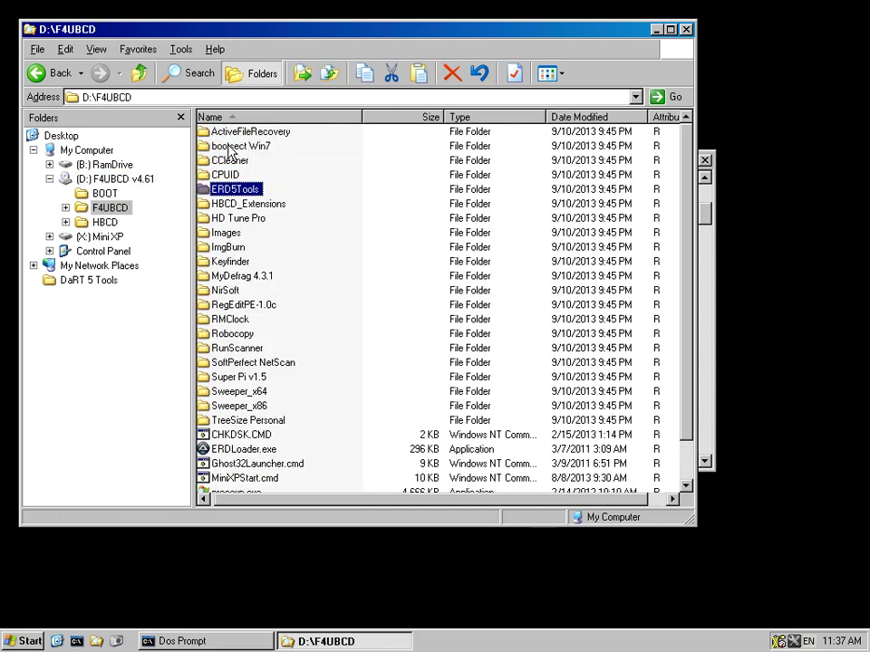
pyautogui.press('s')
pyautogui.press('w')
pyautogui.press('End')
pyautogui.press('Up')
pyautogui.press('Up')
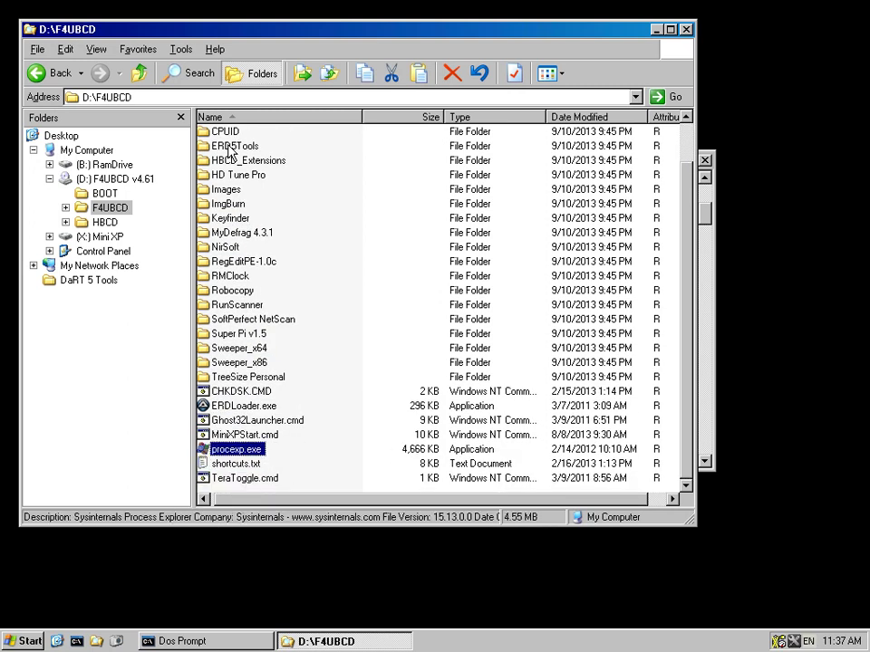
pyautogui.press('Return')
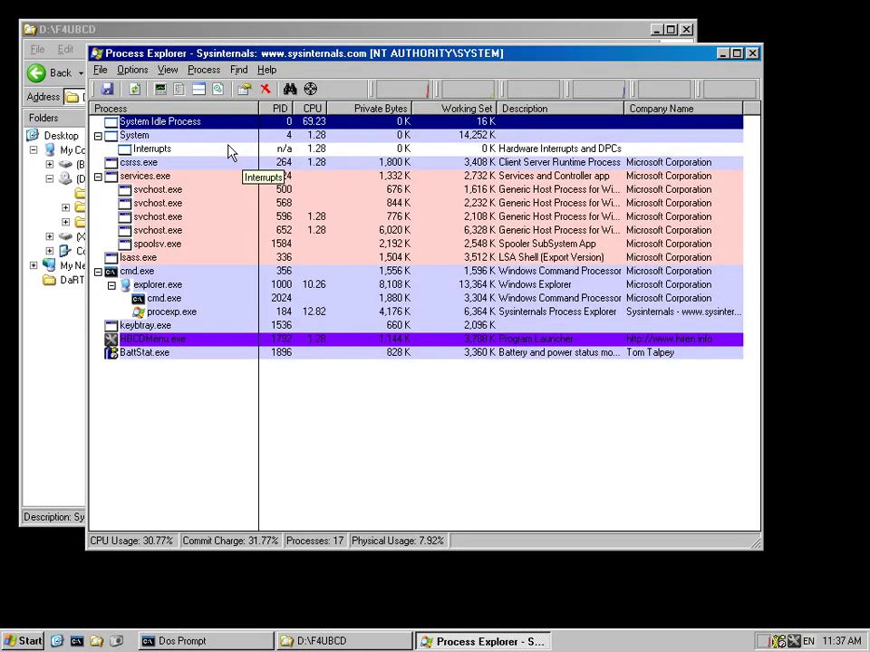
# - Check the About information of Process Explorer and close it
pyautogui.click(267, 69)
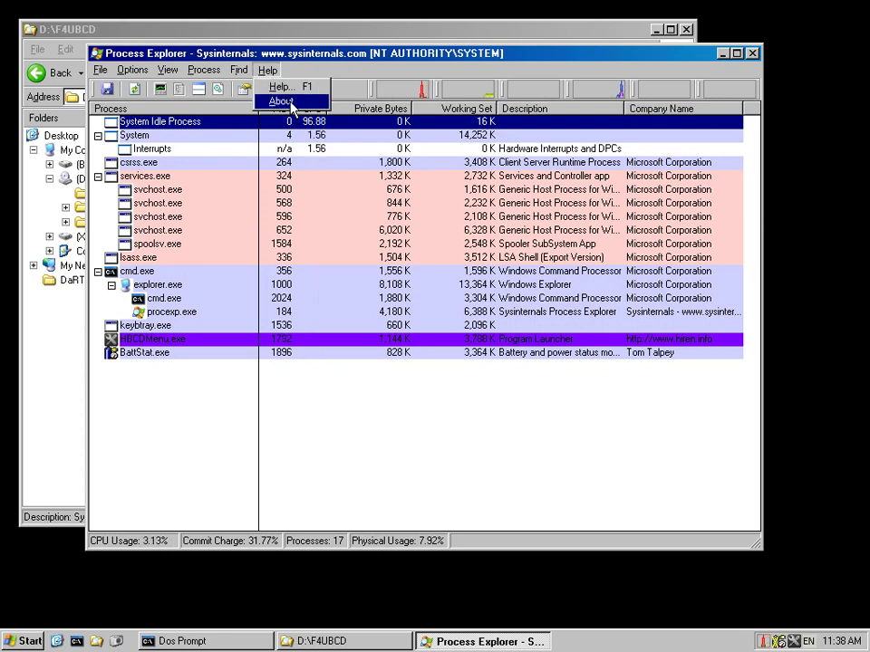
pyautogui.click(279, 100)
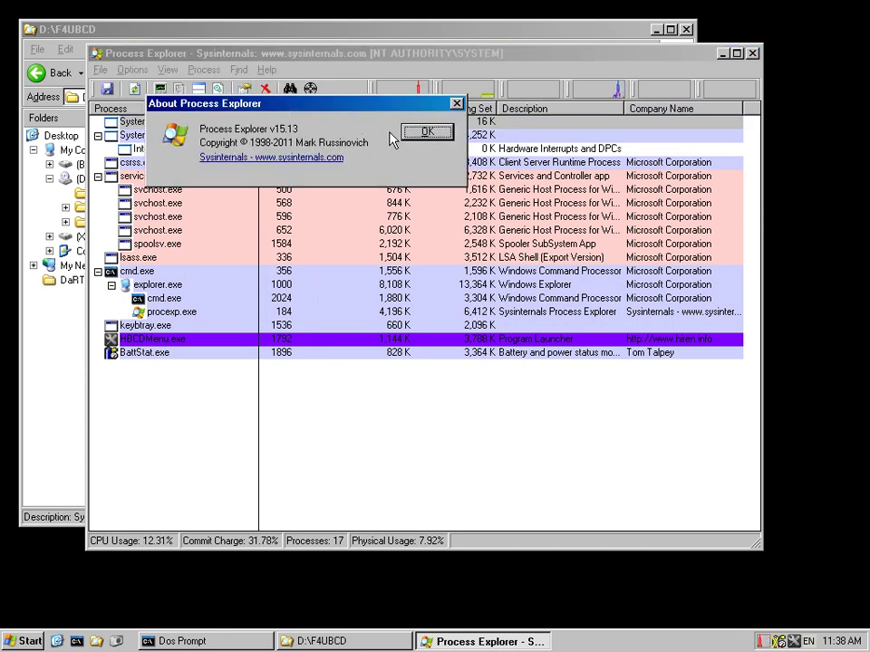
pyautogui.click(419, 136)
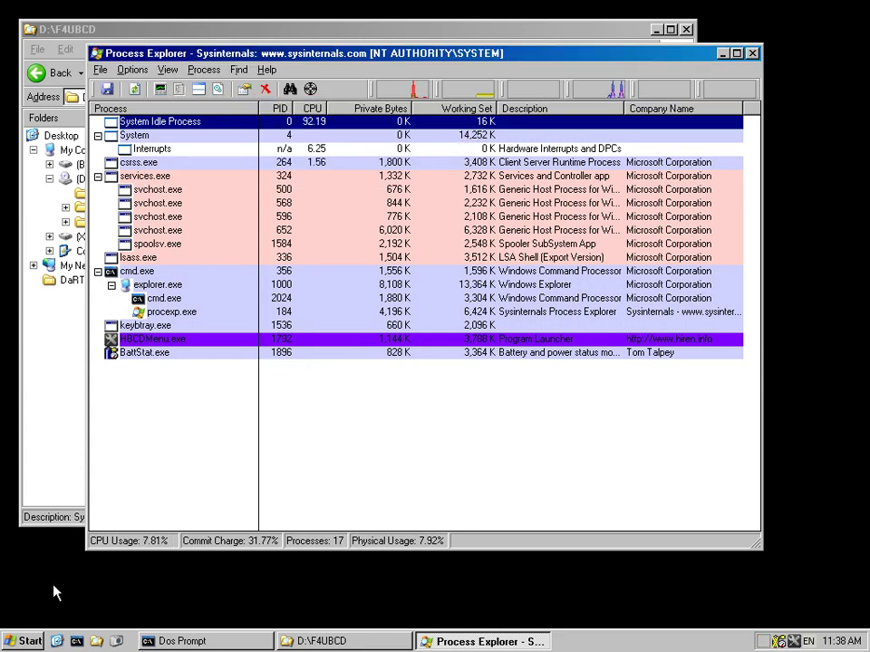
# - Look through the available programs, including the Games, Startup and Devices groups, without launching anything
pyautogui.click(35, 641)
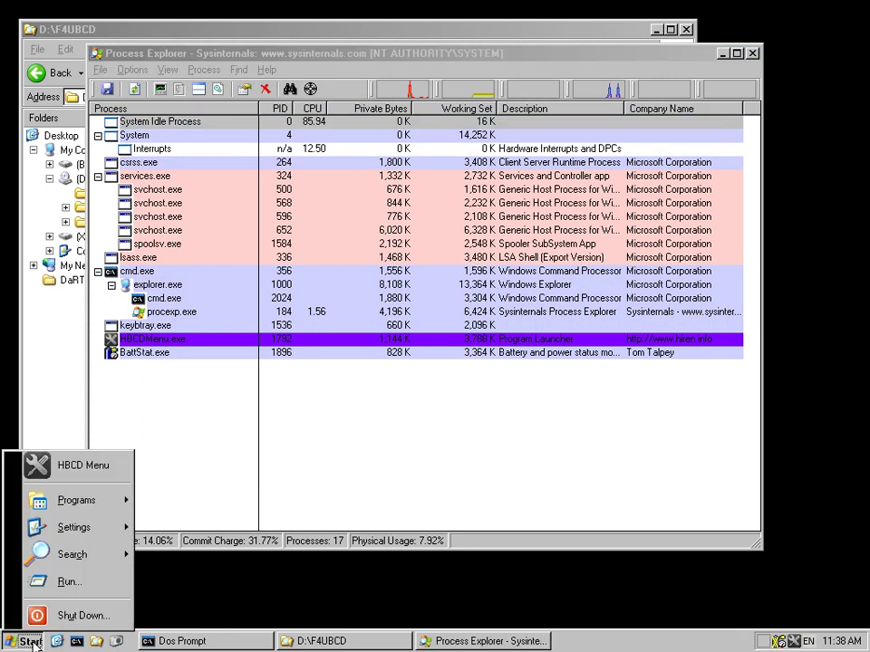
pyautogui.moveTo(95, 526)
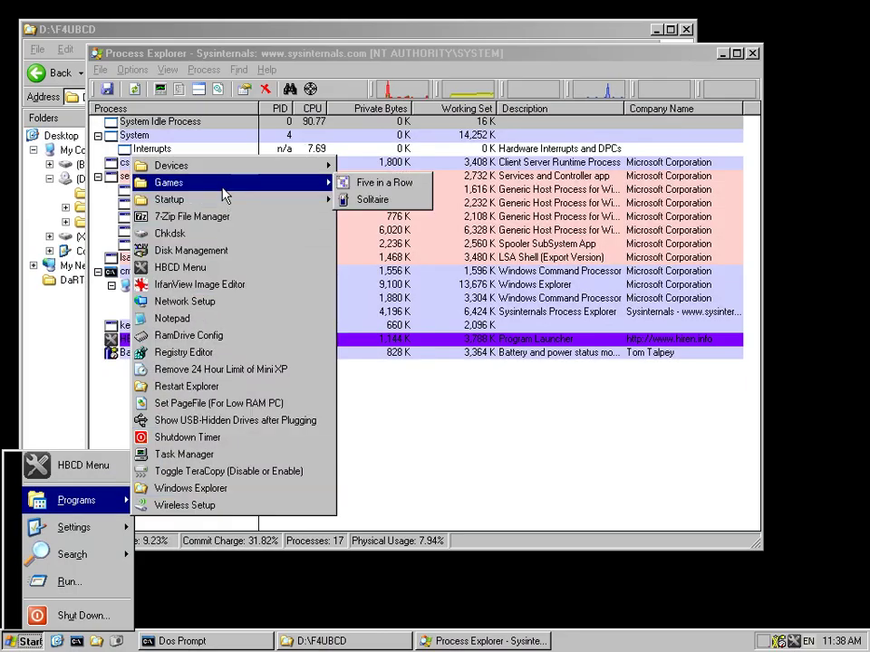
pyautogui.moveTo(199, 203)
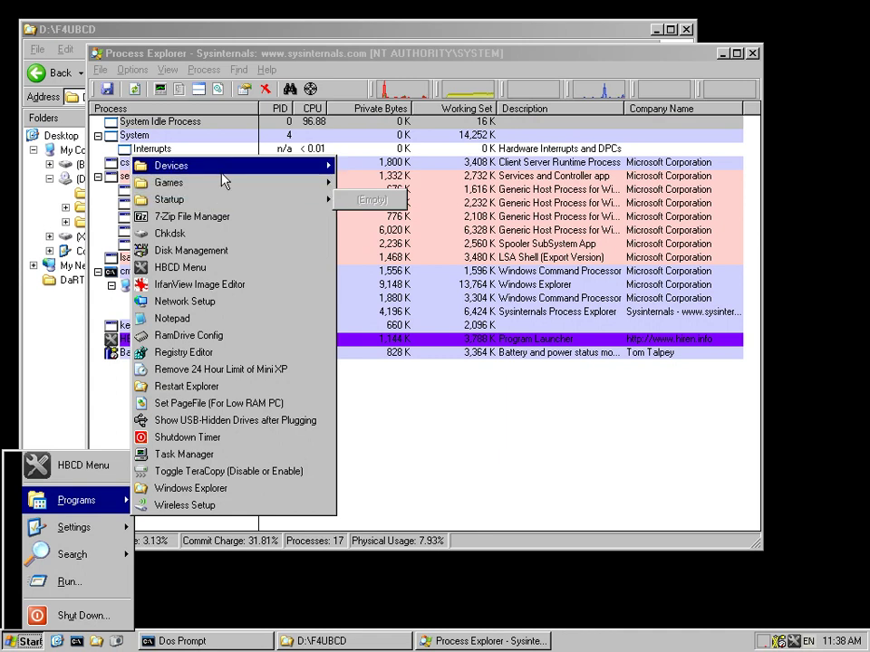
pyautogui.moveTo(232, 171)
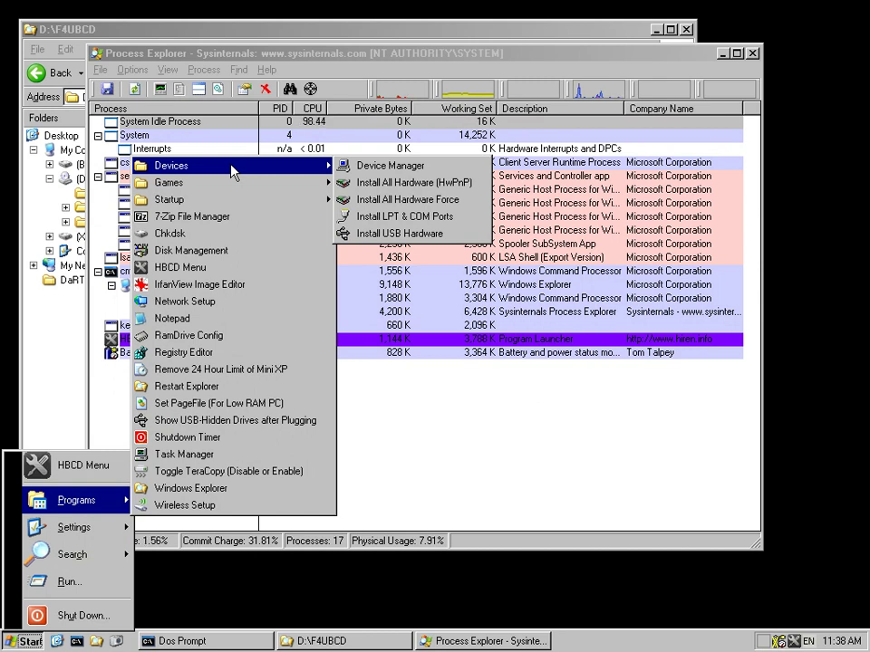
pyautogui.click(349, 70)
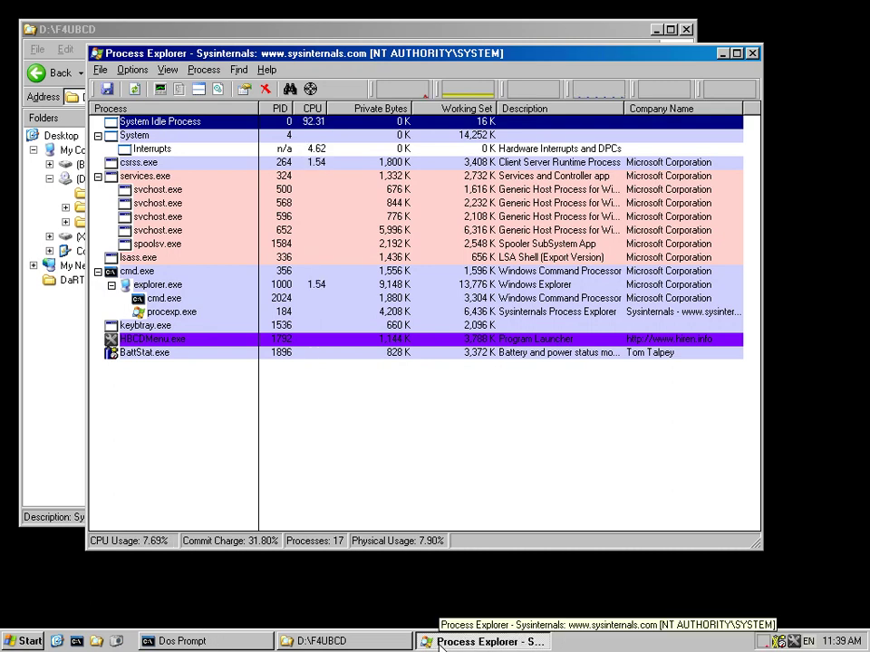
# - Unlock the taskbar and detach its quick-launch toolbar, docking it along the left edge of the desktop
pyautogui.click(134, 645)
pyautogui.rightClick(134, 645)
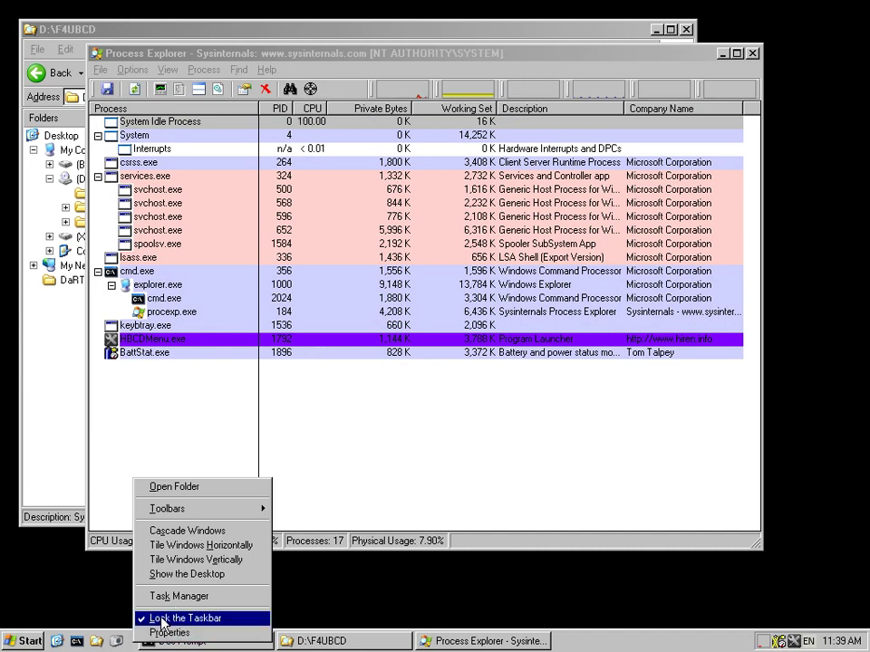
pyautogui.click(168, 618)
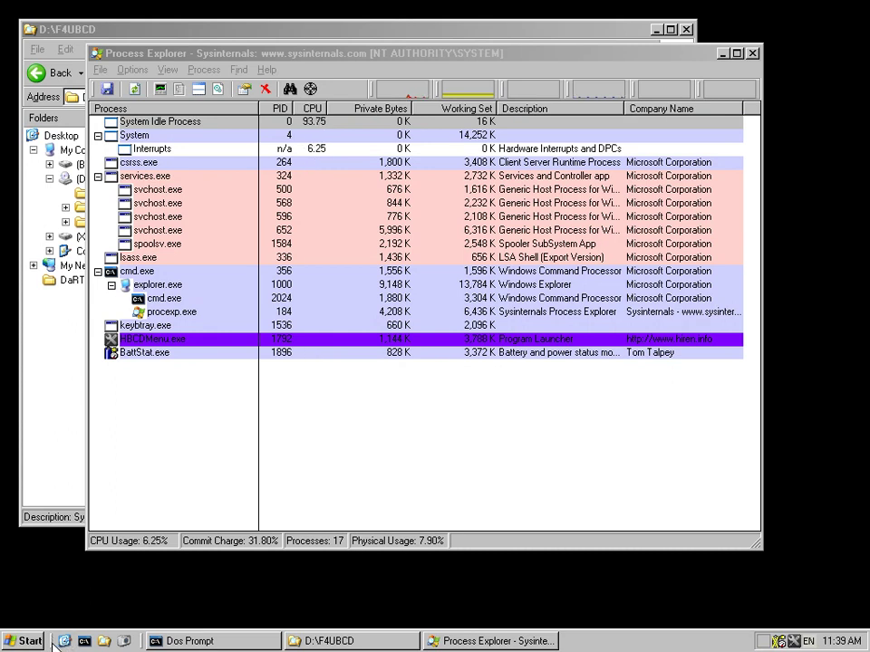
pyautogui.moveTo(50, 640); pyautogui.dragTo(11, 546)
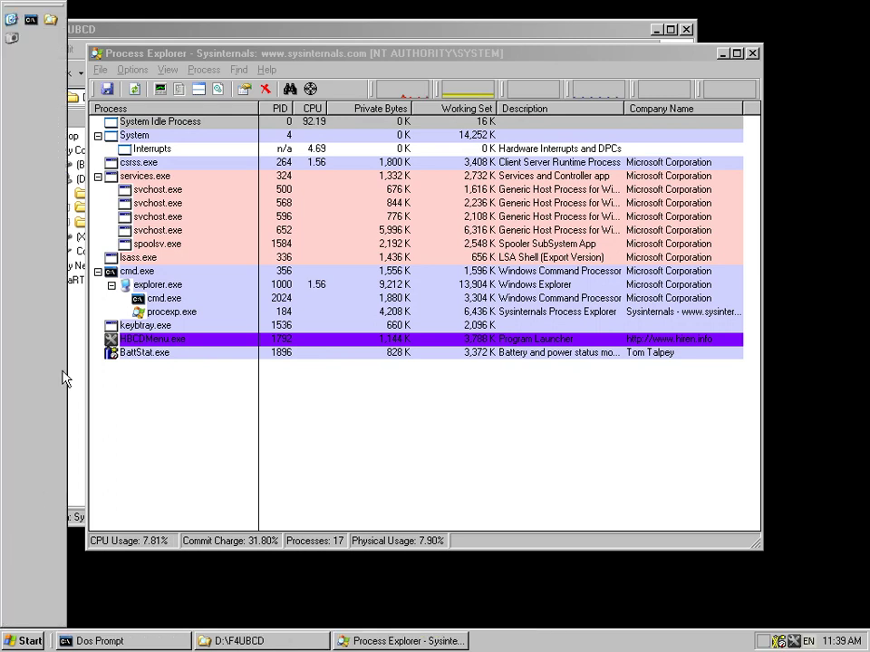
# - Dismiss the docked toolbar's options unchanged and move the taskbar to the left edge of the desktop
pyautogui.rightClick(40, 92)
pyautogui.moveTo(72, 103)
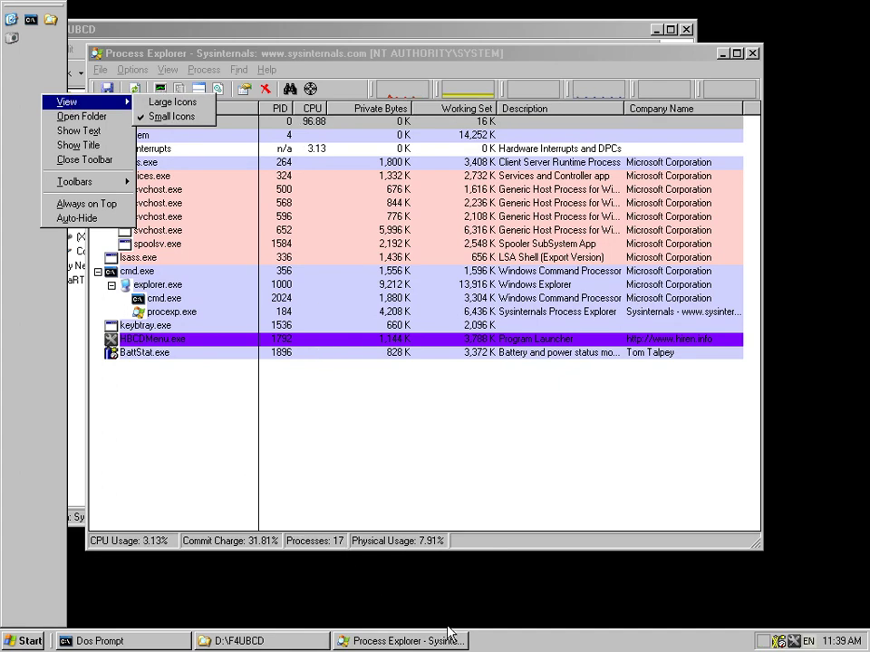
pyautogui.click(248, 422)
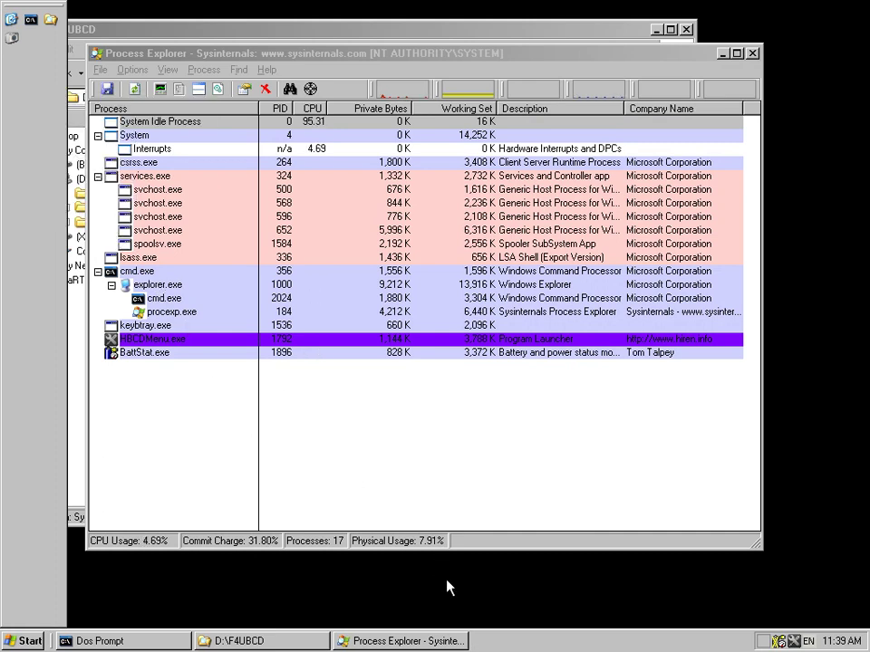
pyautogui.moveTo(491, 640); pyautogui.dragTo(4, 137)
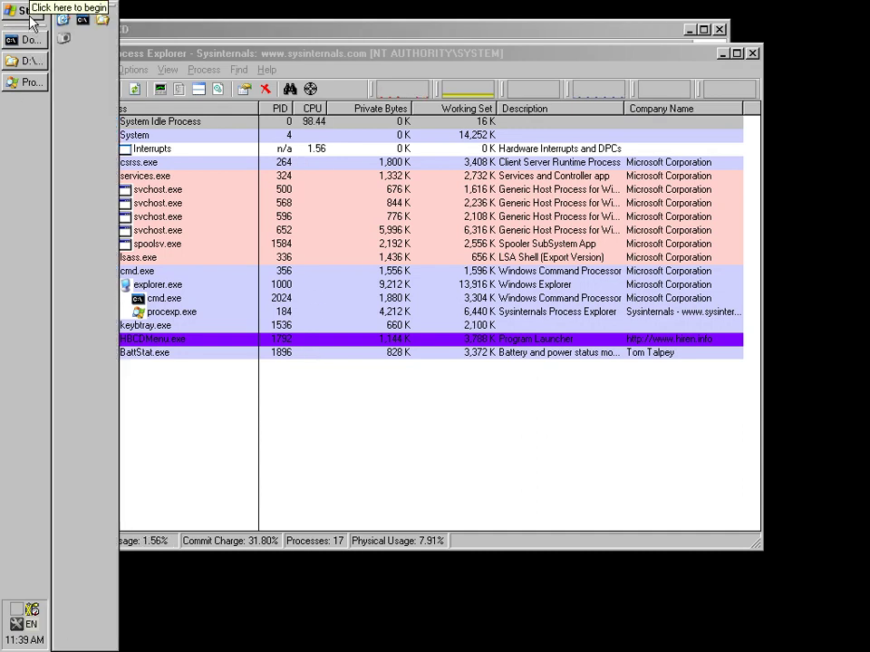
# - Bring up the command prompt, clear it with cls, and switch it to full screen
pyautogui.click(23, 42)
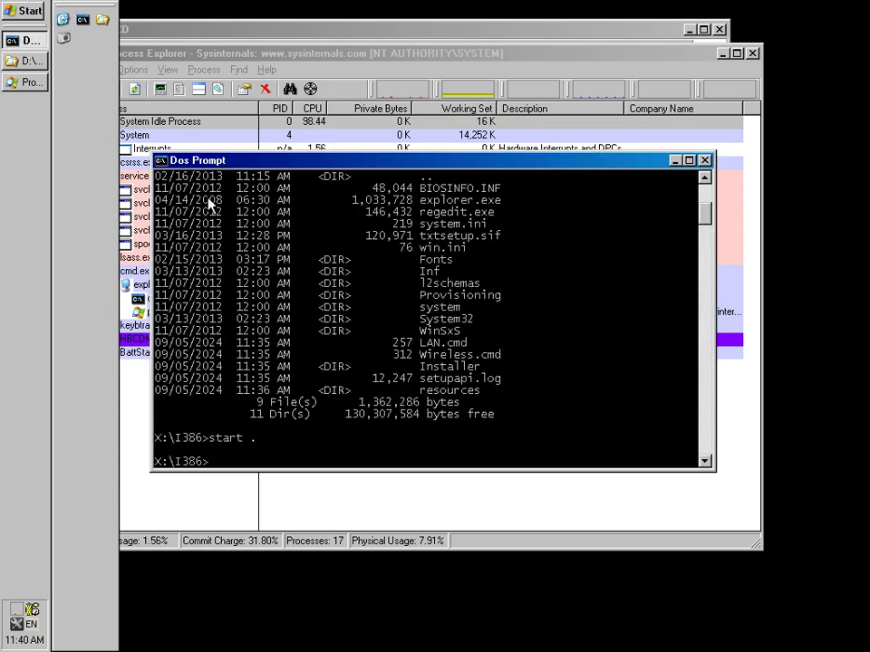
pyautogui.write('cls')
pyautogui.press('Return')
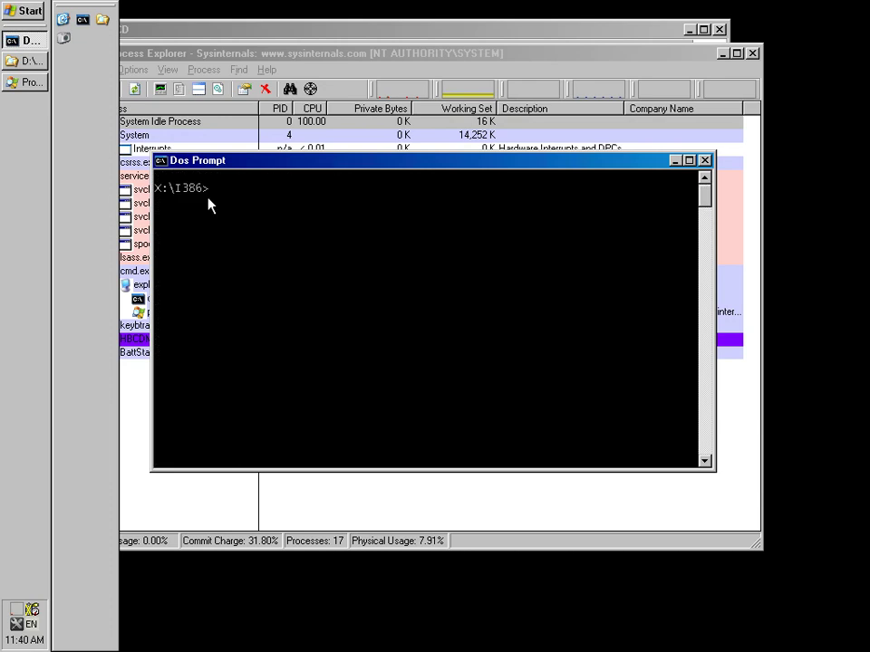
pyautogui.hotkey('alt', 'Return')
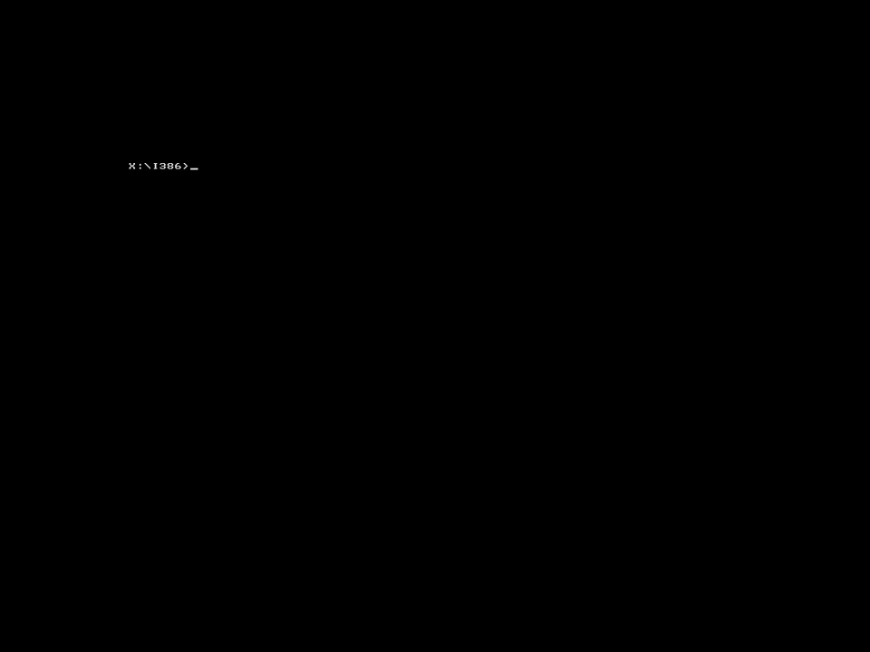
# - Set the console to black text on light green with color a0 and run the ver command
pyautogui.write('color a0')
pyautogui.press('Return')
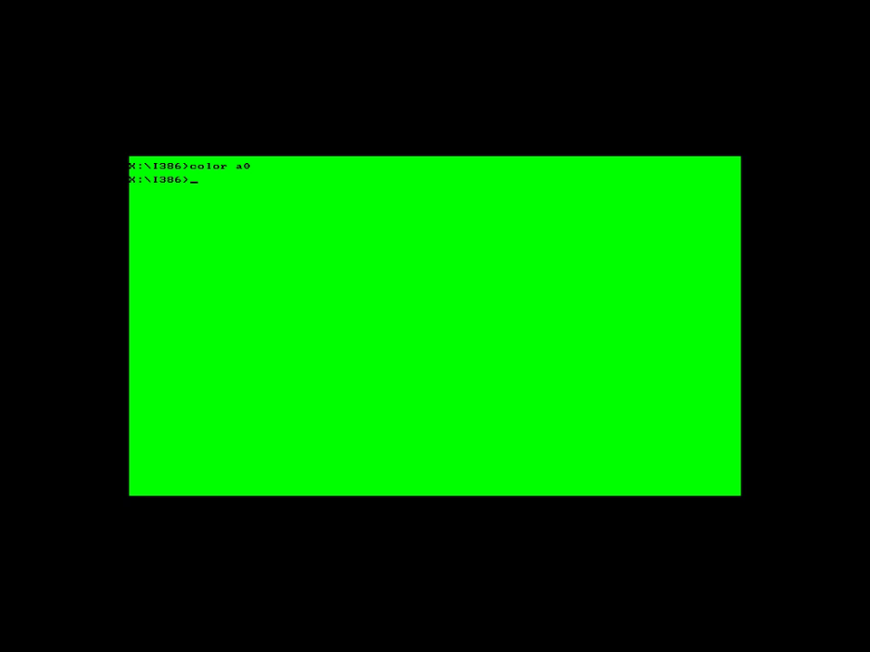
pyautogui.write('ver')
pyautogui.press('Return')
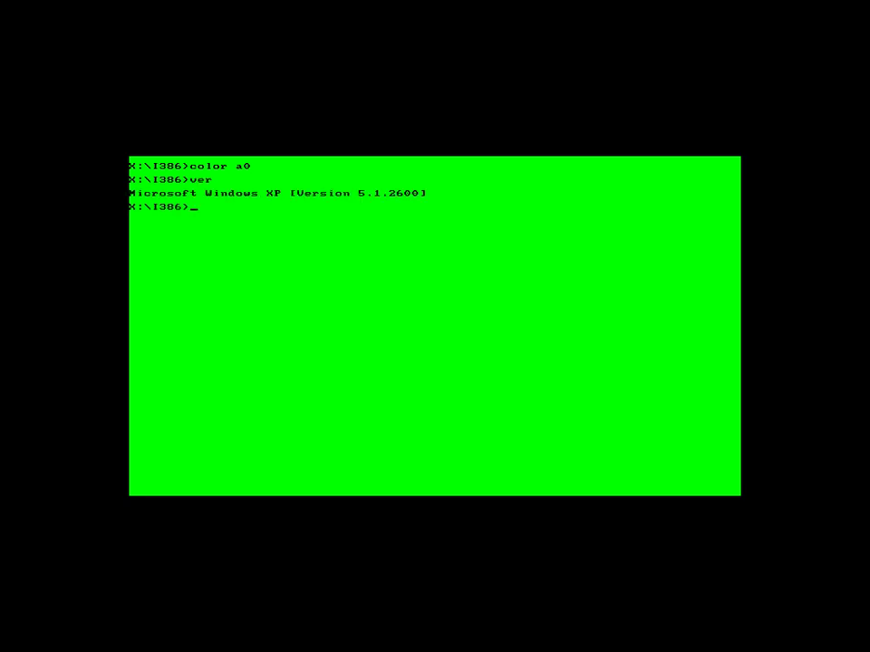
# - Try the mode and net commands in the full-screen command prompt
pyautogui.write('mode')
pyautogui.press('Return')
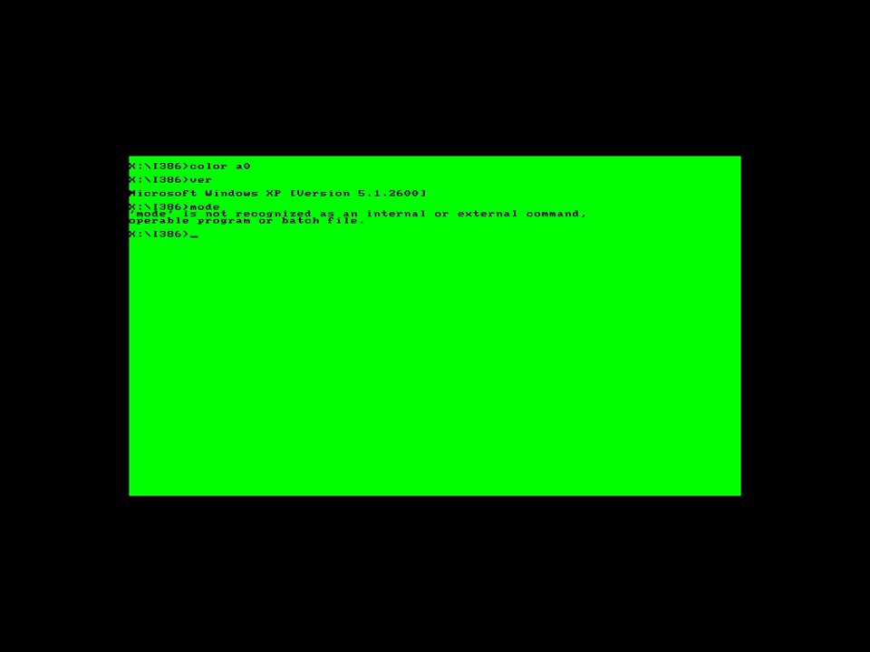
pyautogui.write('net')
pyautogui.press('Return')
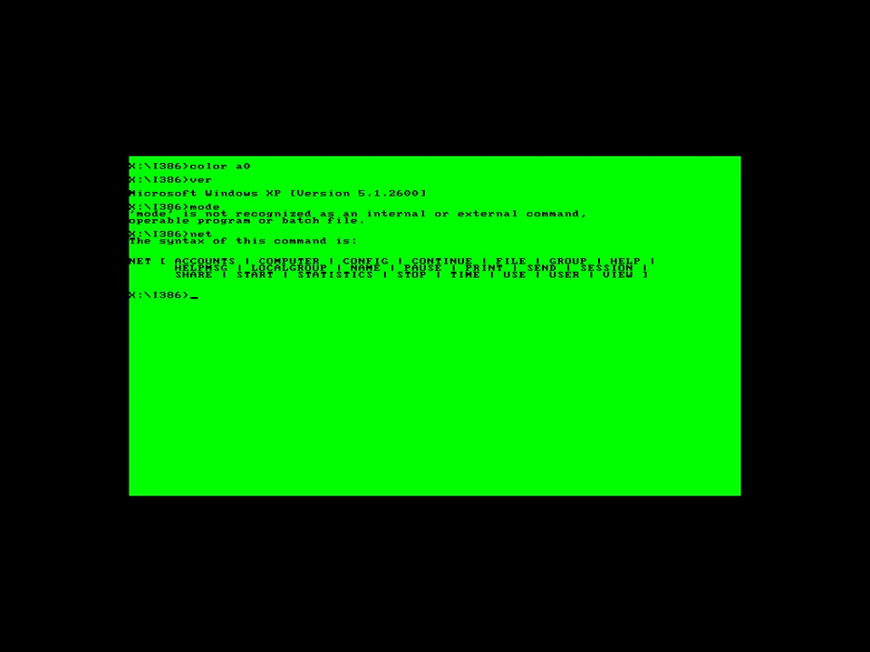
# - List X:\I386 with dir, change to the System32 directory, and list its contents too
pyautogui.write('ir')
pyautogui.press('Return')
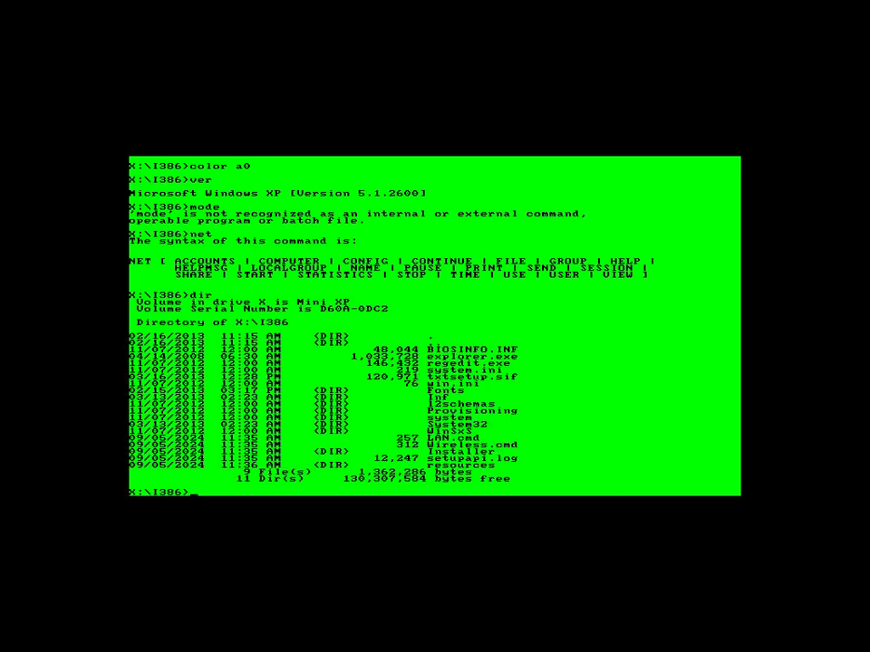
pyautogui.write('cd System32')
pyautogui.press('Return')
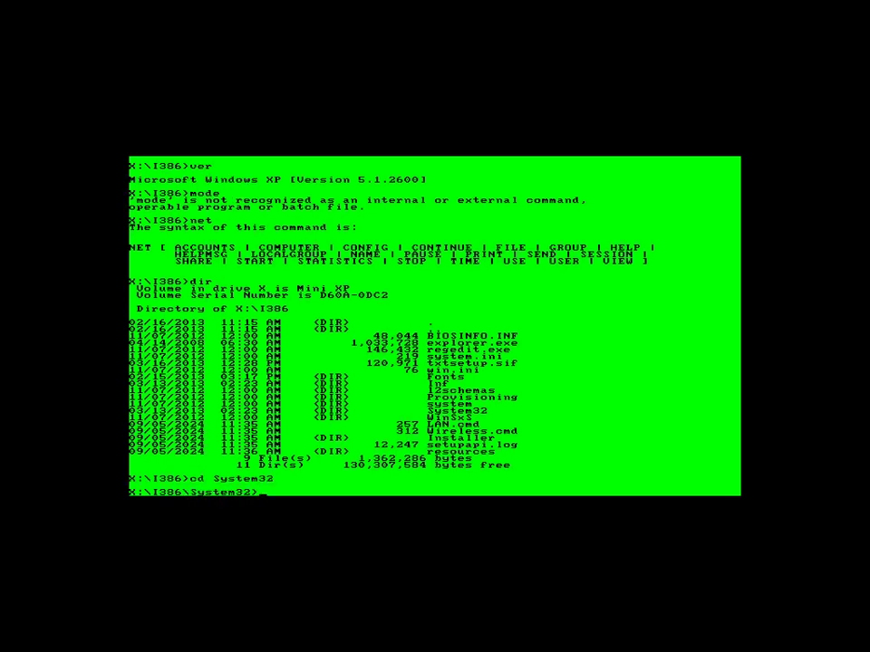
pyautogui.write('dir')
pyautogui.press('Return')
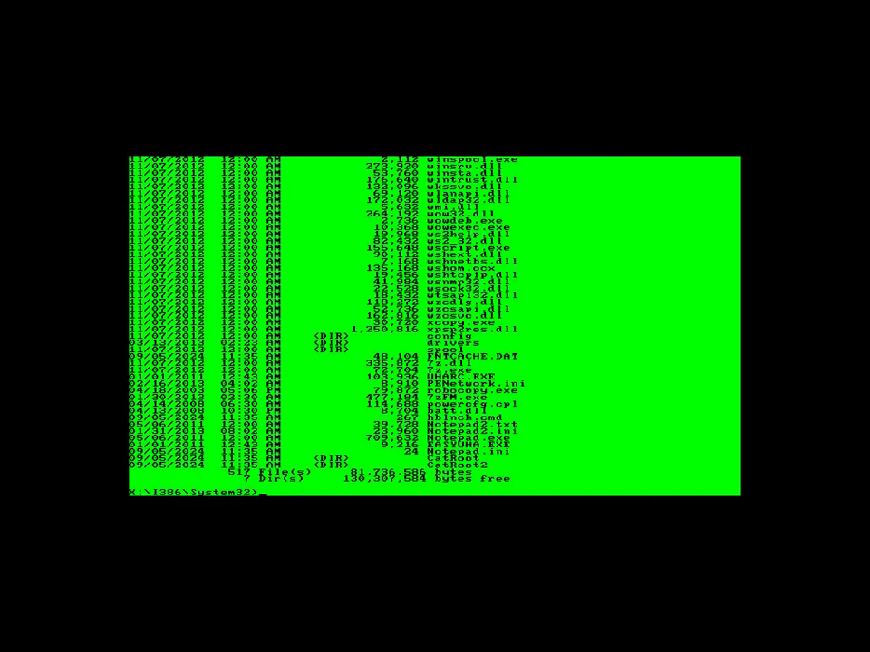
pyautogui.write('ip')
pyautogui.press('Tab')
pyautogui.press('Tab')
pyautogui.press('Tab')
pyautogui.press('Tab')
pyautogui.press('Tab')
pyautogui.press('Tab')
pyautogui.press('BackSpace')
pyautogui.press('BackSpace')
pyautogui.press('BackSpace')
pyautogui.press('BackSpace')
pyautogui.press('BackSpace')
pyautogui.press('BackSpace')
pyautogui.press('BackSpace')
pyautogui.press('BackSpace')
pyautogui.press('BackSpace')
pyautogui.press('BackSpace')
pyautogui.press('BackSpace')
pyautogui.press('BackSpace')
# - Return the command prompt to windowed mode and open a My Computer window from the docked toolbar
pyautogui.hotkey('alt', 'Return')
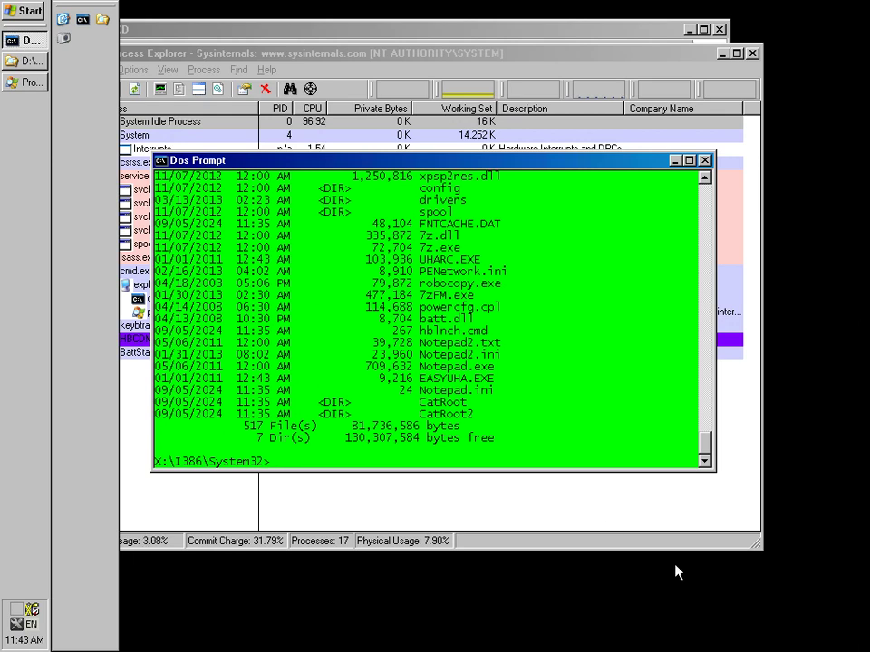
pyautogui.click(103, 18)
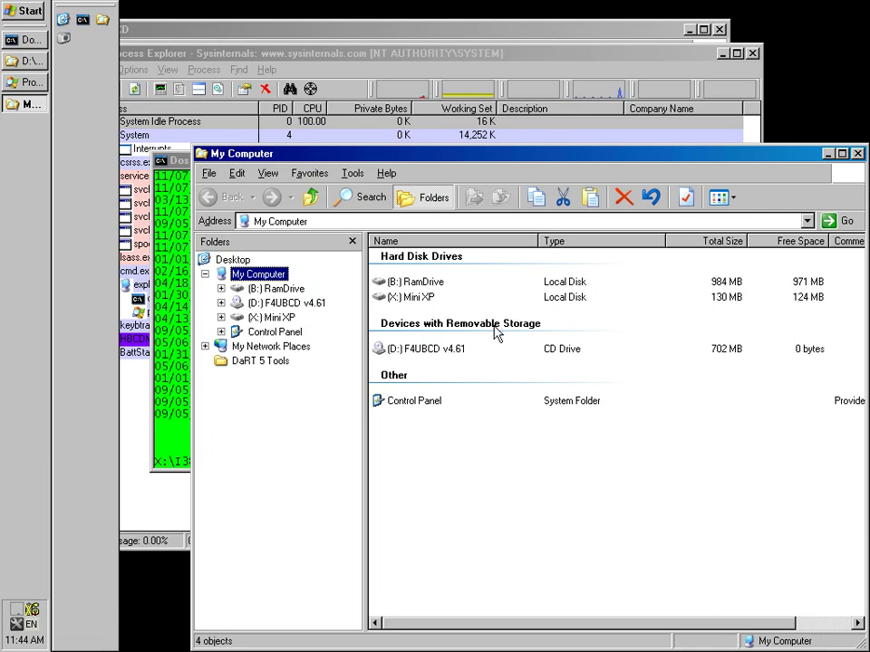
# - Open the DaRT 5 Tools folder and try to launch Locksmith, declining the X: installation and cancelling the drive selection
pyautogui.click(288, 361)
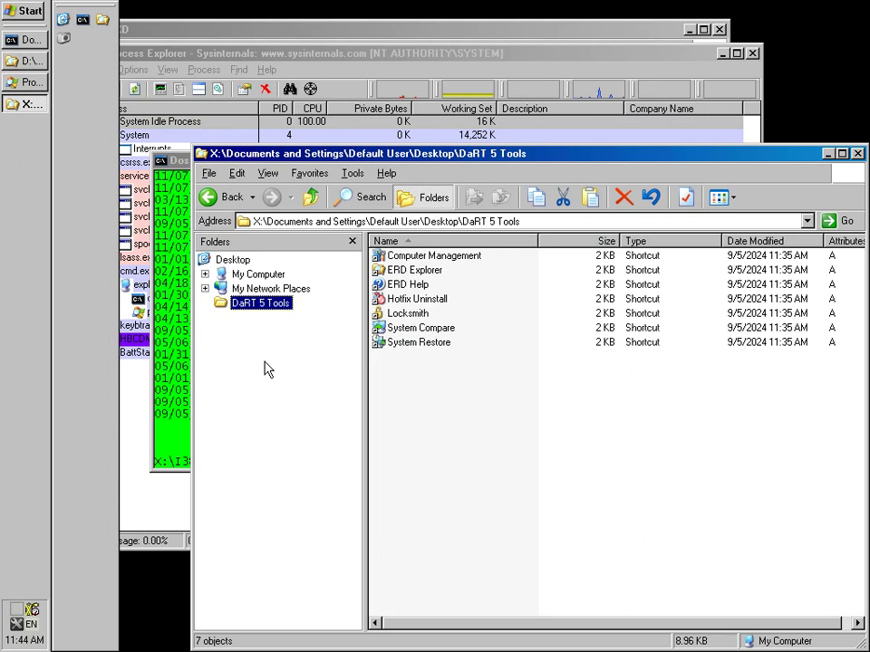
pyautogui.click(409, 317)
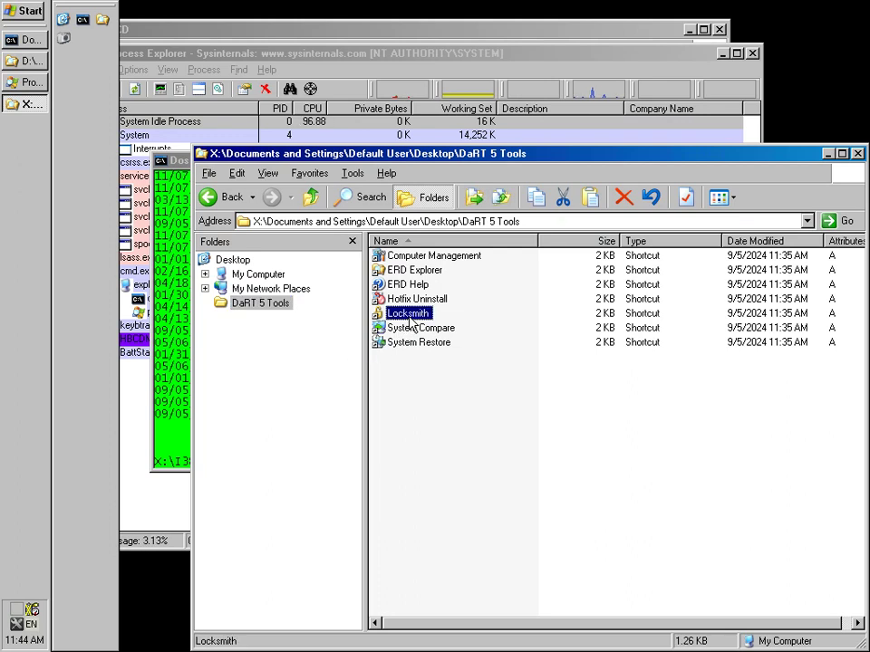
pyautogui.doubleClick(408, 315)
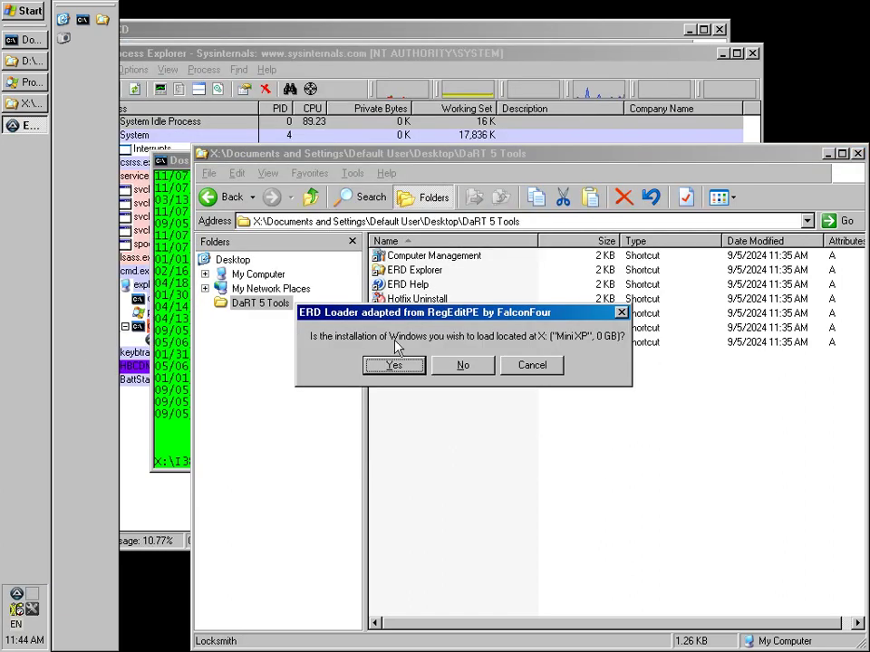
pyautogui.click(468, 366)
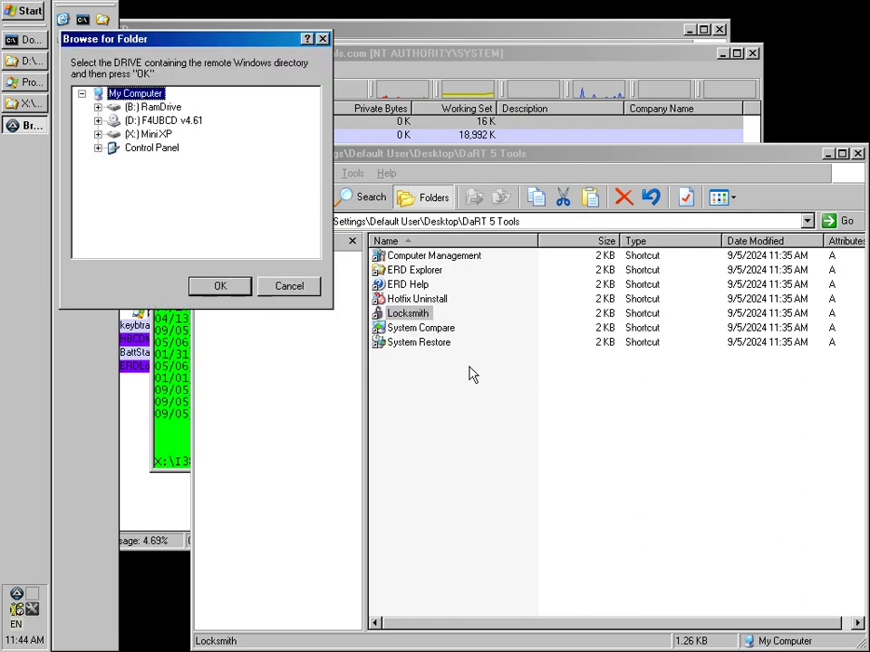
pyautogui.click(304, 292)
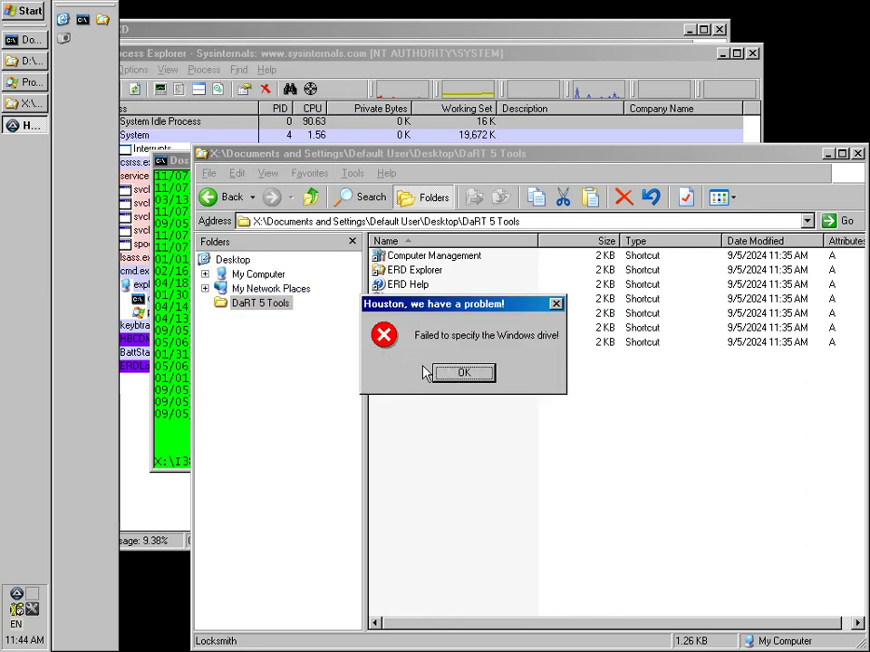
pyautogui.click(449, 374)
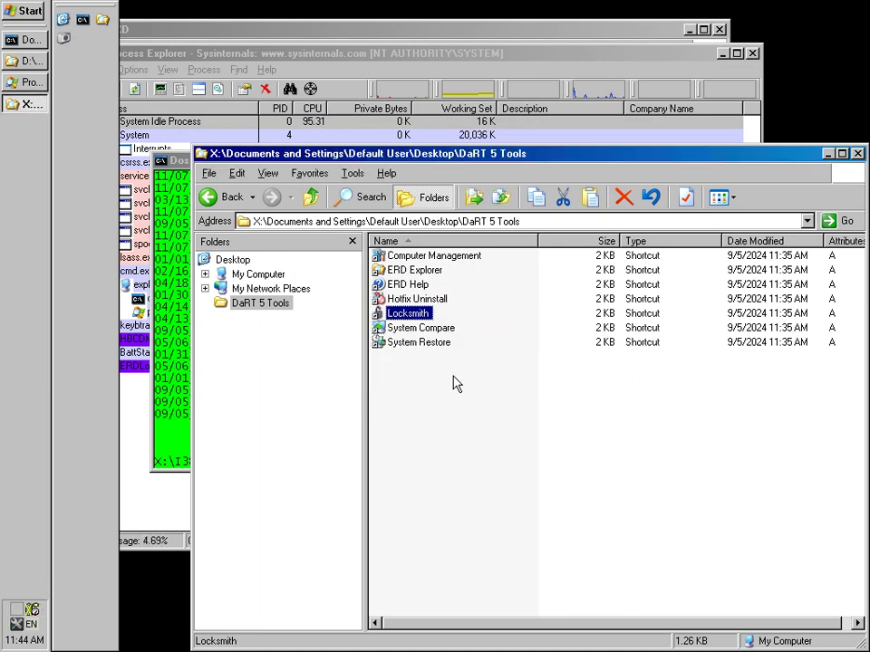
# - Inspect the full target path in the Locksmith shortcut's properties, then close them without changes
pyautogui.rightClick(427, 315)
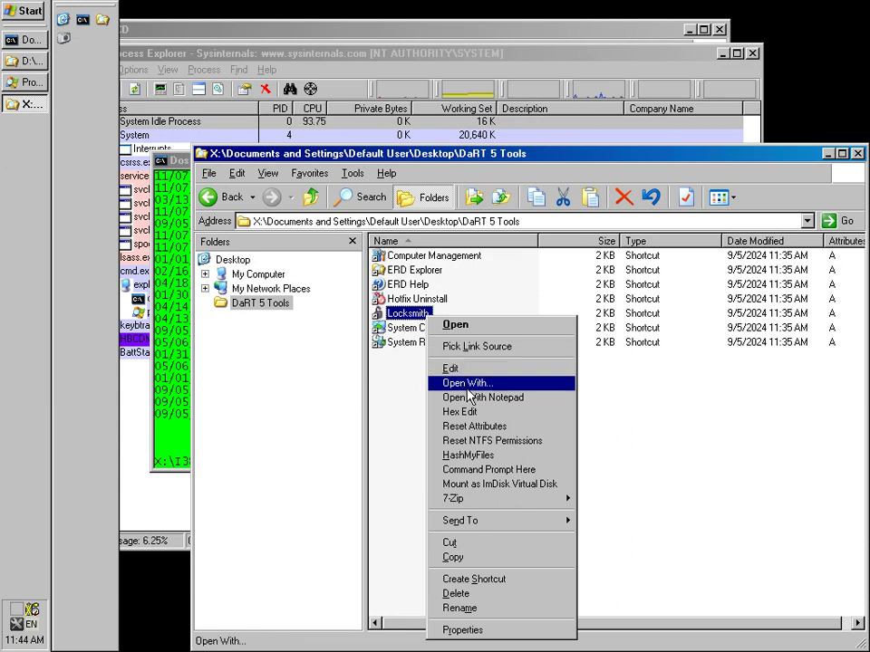
pyautogui.click(416, 316)
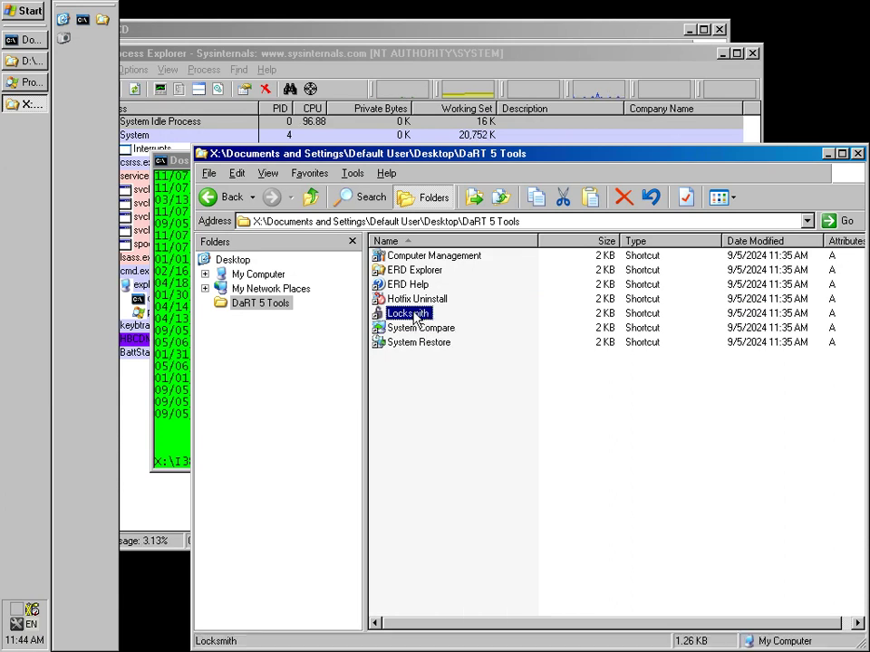
pyautogui.rightClick(416, 317)
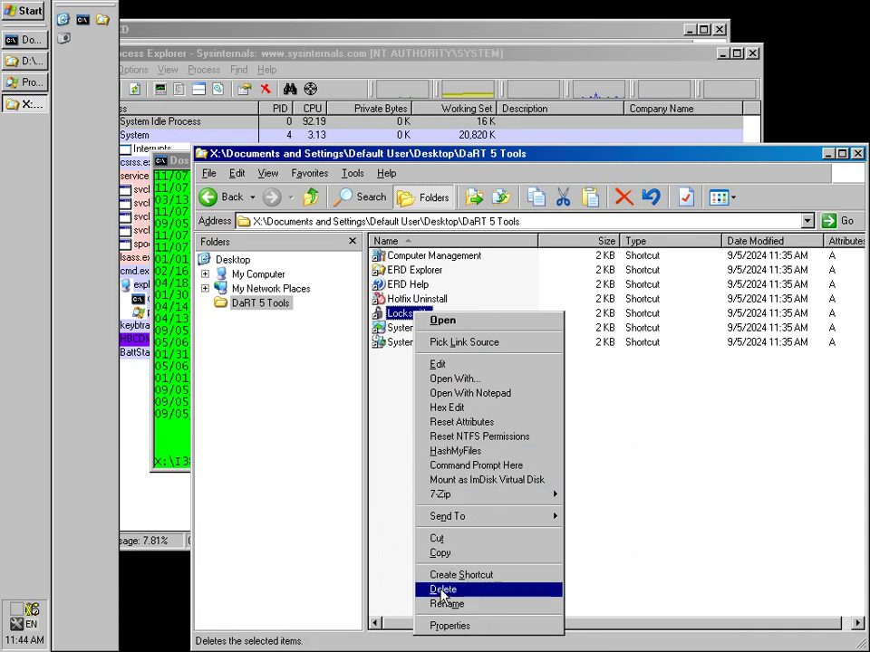
pyautogui.click(444, 639)
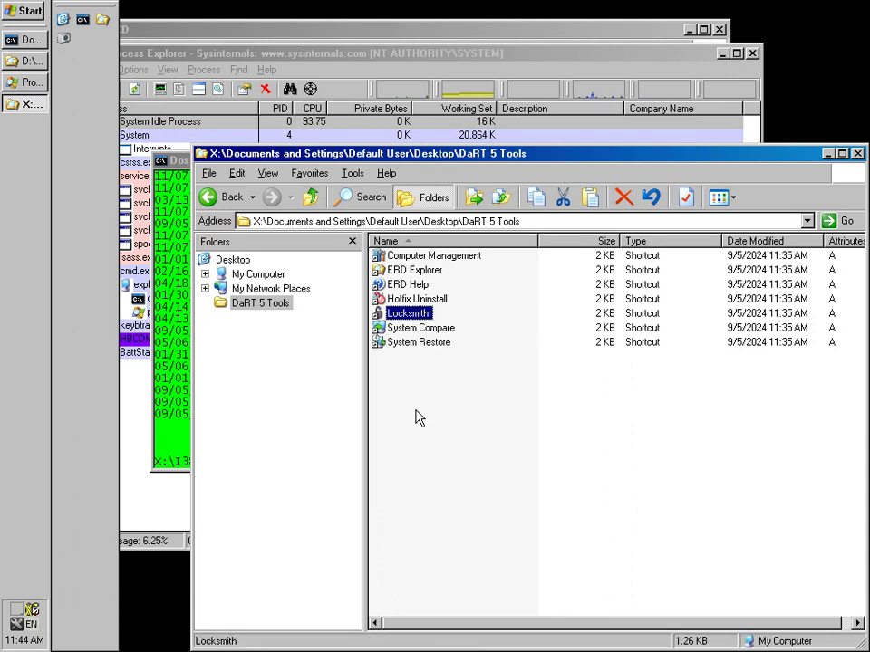
pyautogui.rightClick(412, 319)
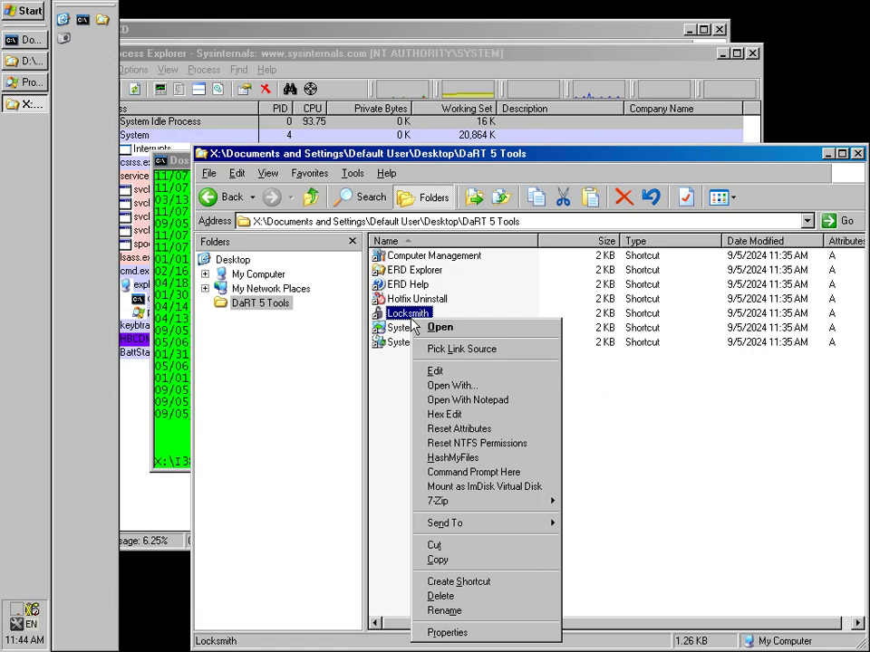
pyautogui.click(443, 632)
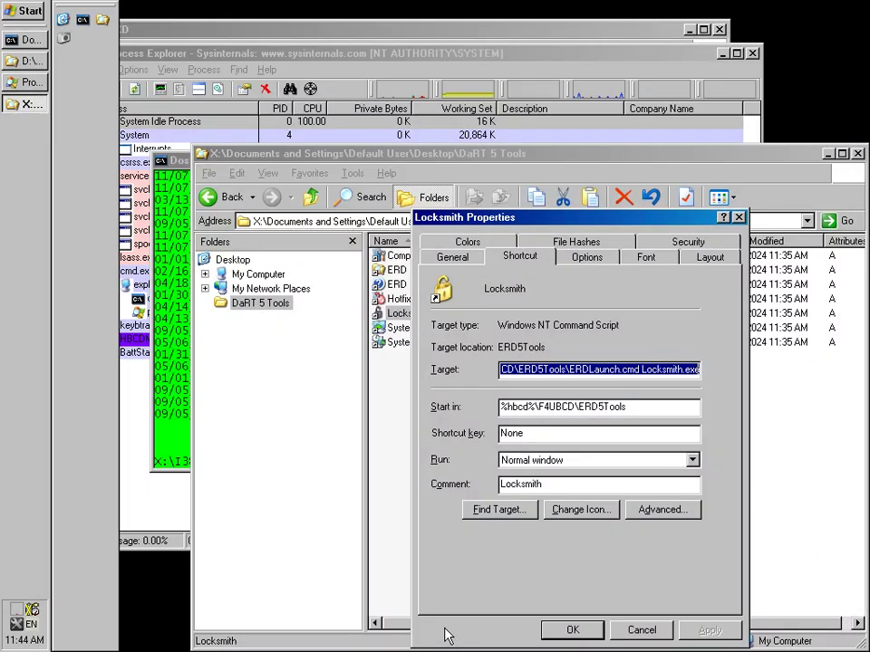
pyautogui.press('End')
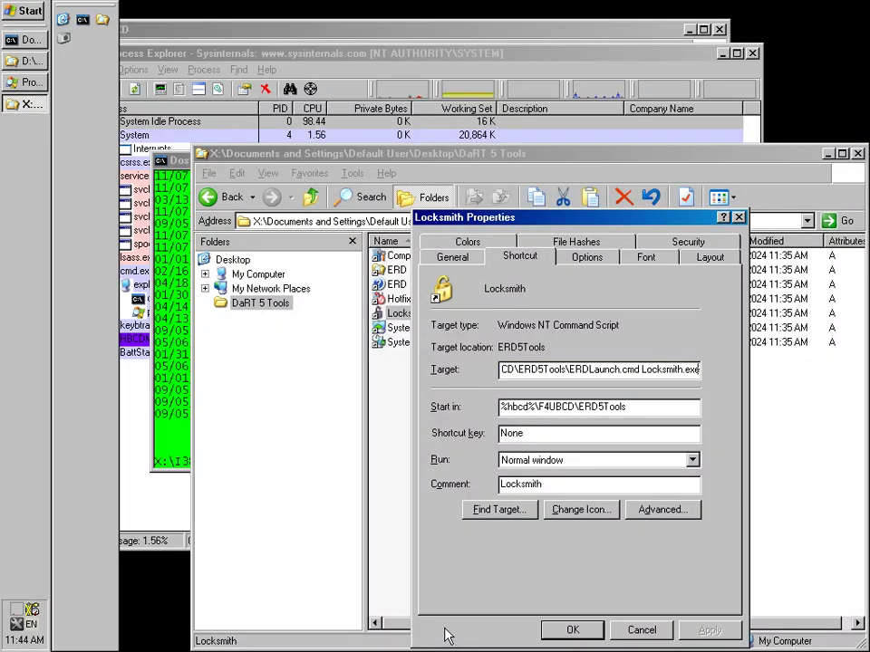
pyautogui.press('Home')
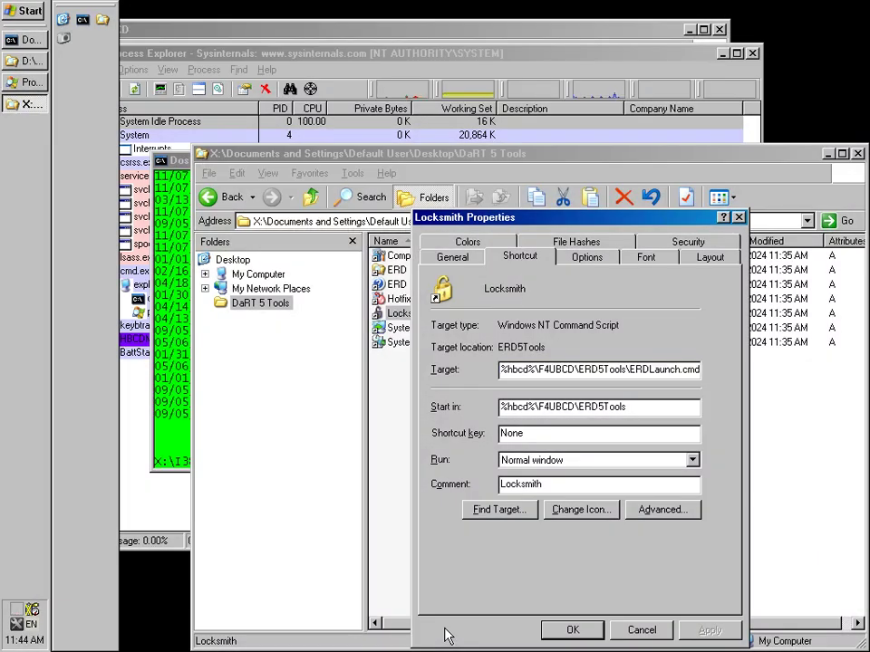
pyautogui.press('Escape')
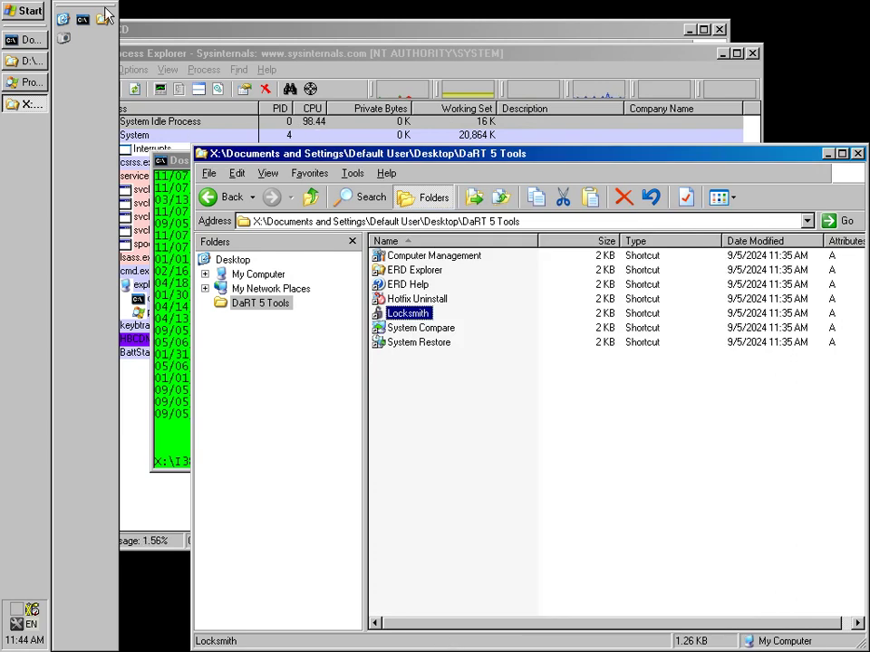
# - Restart the computer and boot the CNWO MiniXP Environment from the F4UBCD boot menu
pyautogui.click(34, 16)
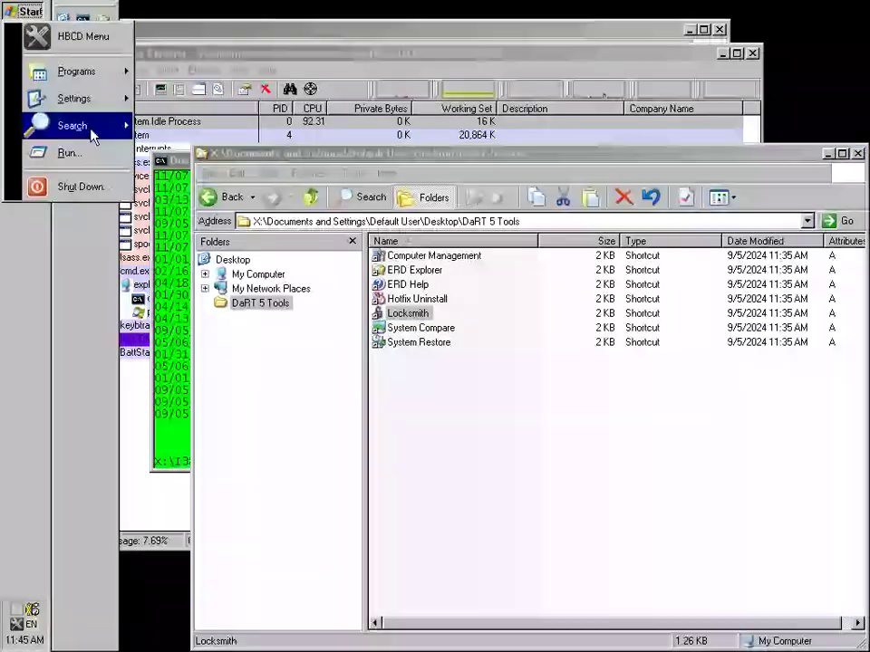
pyautogui.click(81, 191)
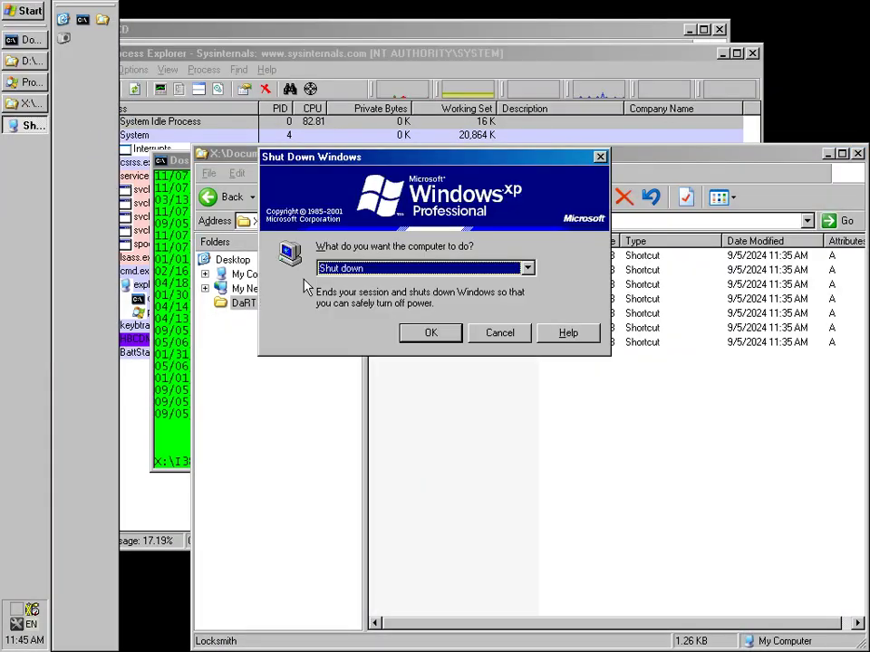
pyautogui.click(415, 270)
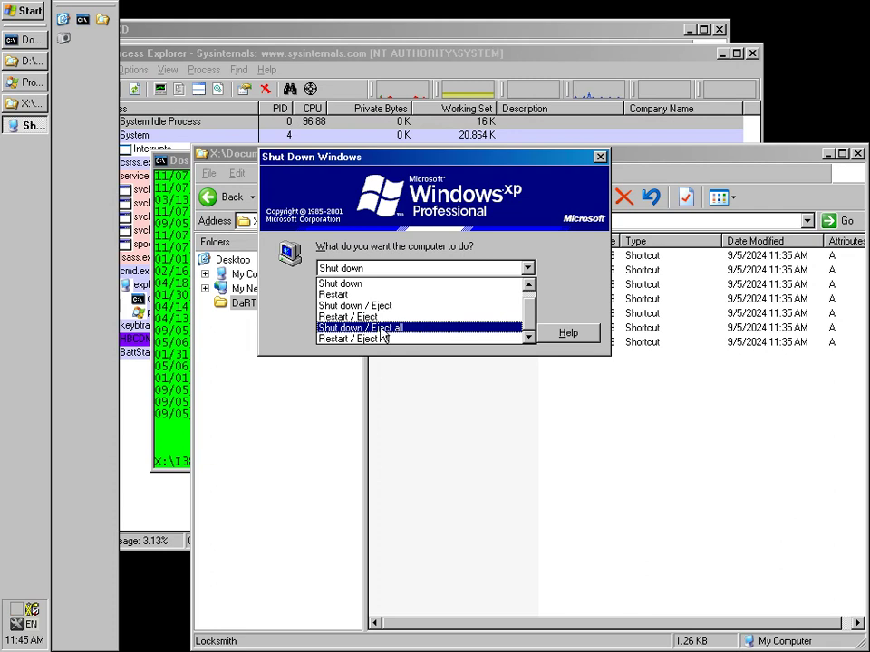
pyautogui.click(372, 296)
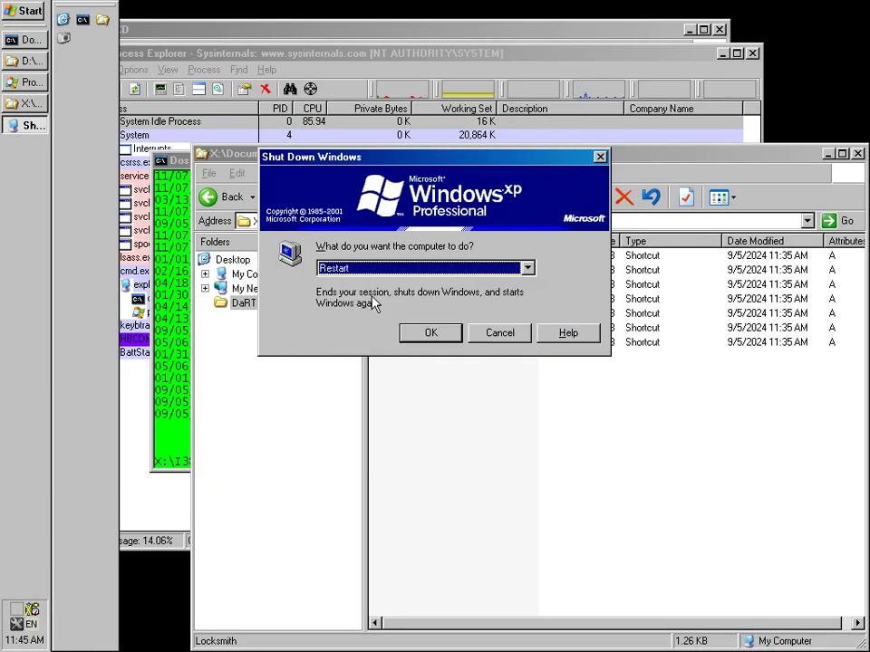
pyautogui.click(408, 339)
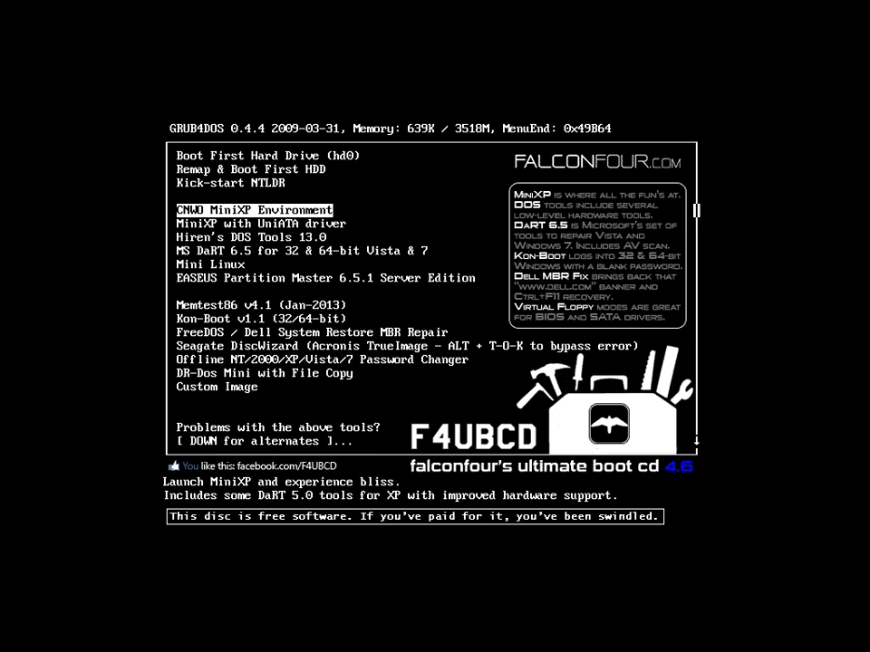
pyautogui.press('Return')
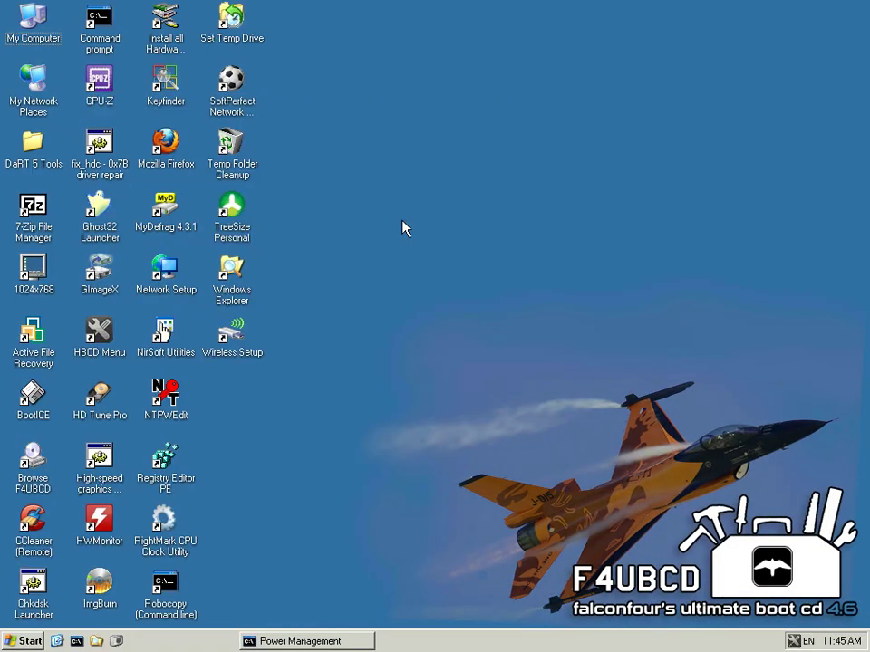
# - Turn off Show Desktop Icons during startup and dismiss the Active Desktop warning
pyautogui.rightClick(410, 162)
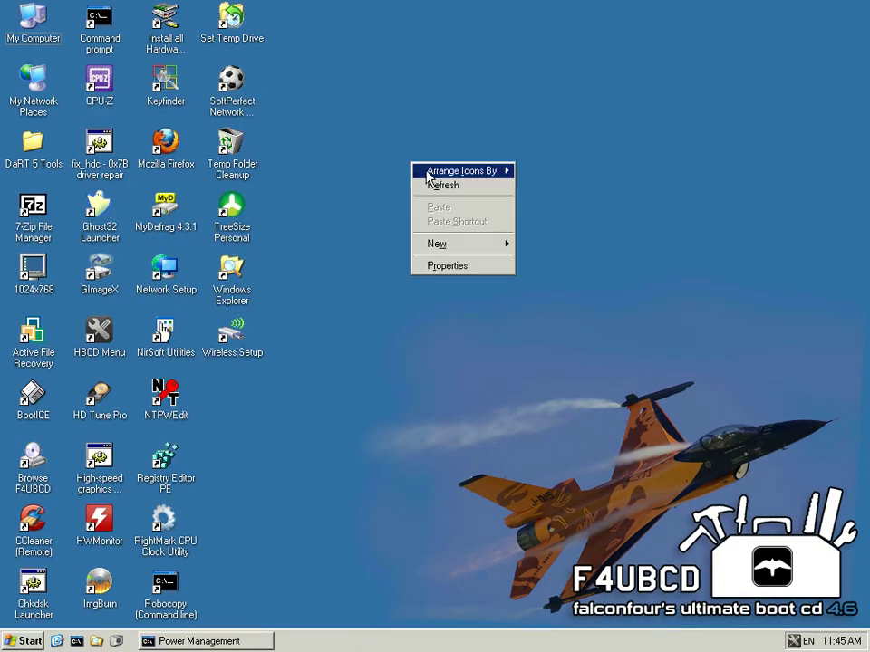
pyautogui.moveTo(426, 171)
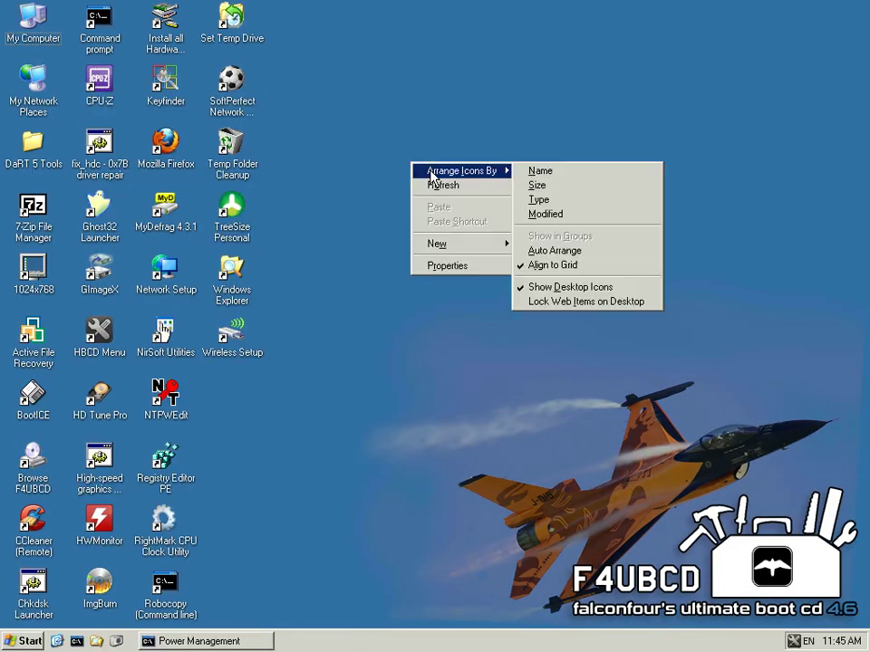
pyautogui.click(535, 287)
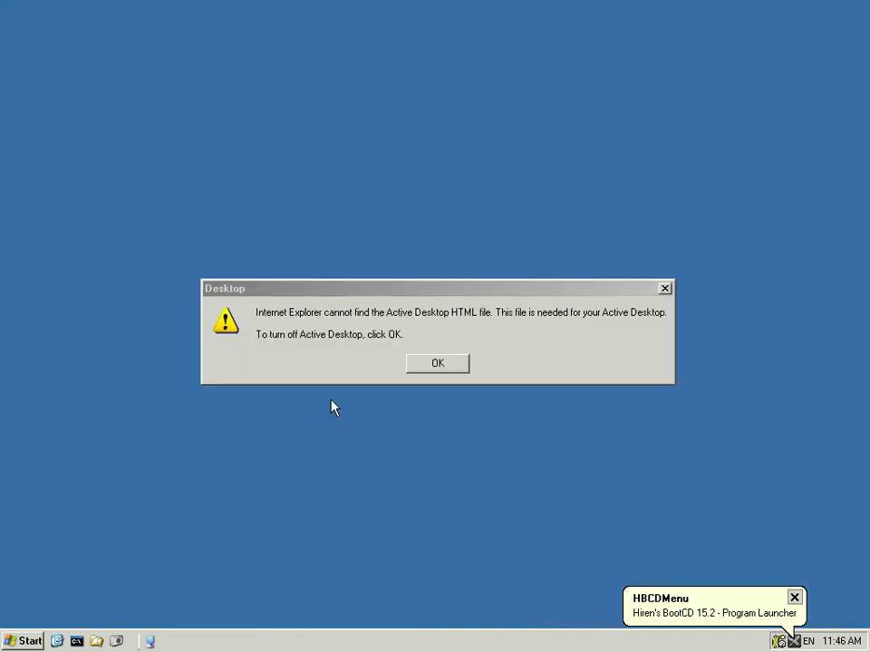
pyautogui.rightClick(331, 404)
pyautogui.click(429, 365)
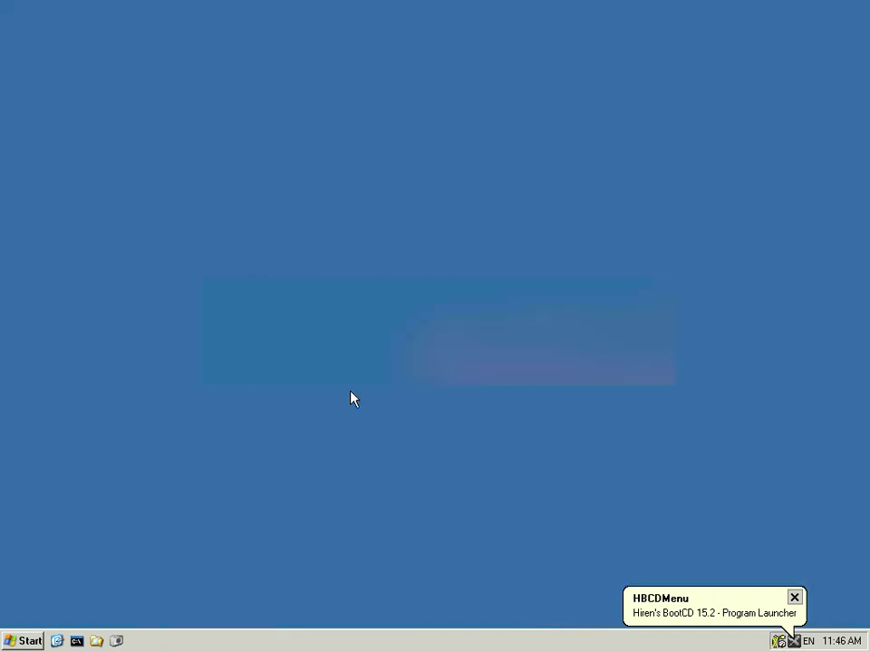
# - Open My Computer, view the contents of the (C:) disk128 drive, and return to the drive list
pyautogui.click(97, 640)
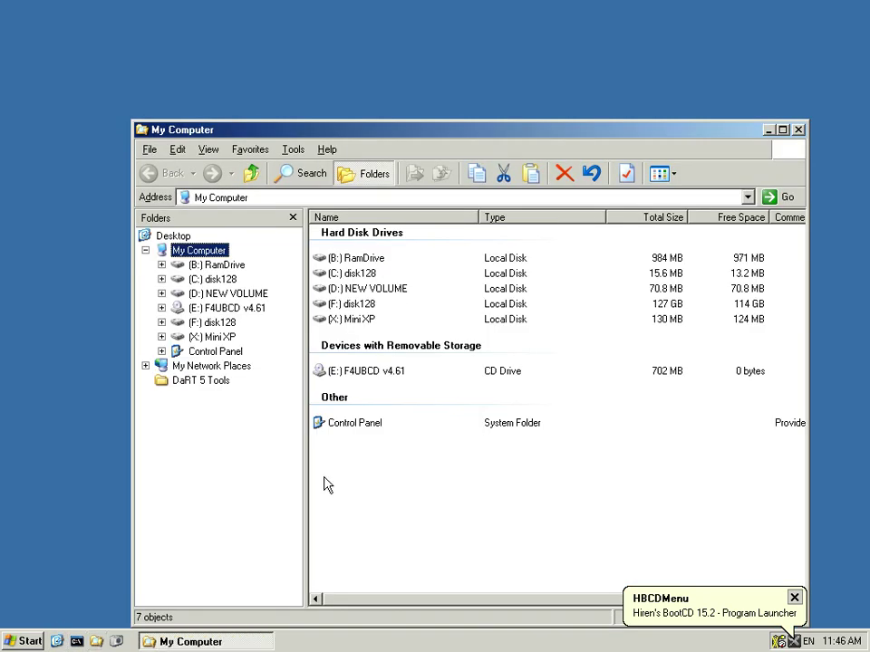
pyautogui.press('Tab')
pyautogui.press('Down')
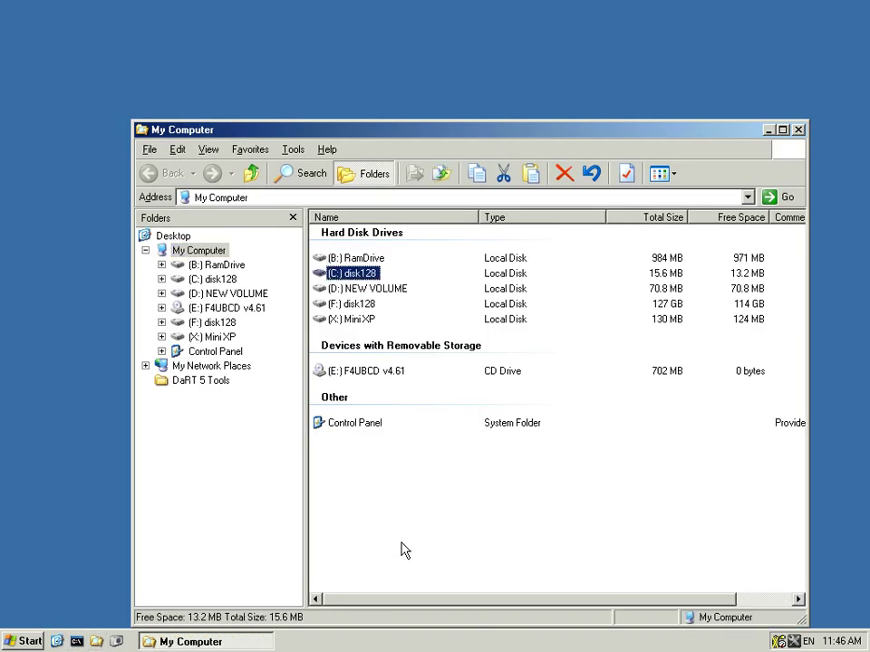
pyautogui.press('Return')
pyautogui.press('Down')
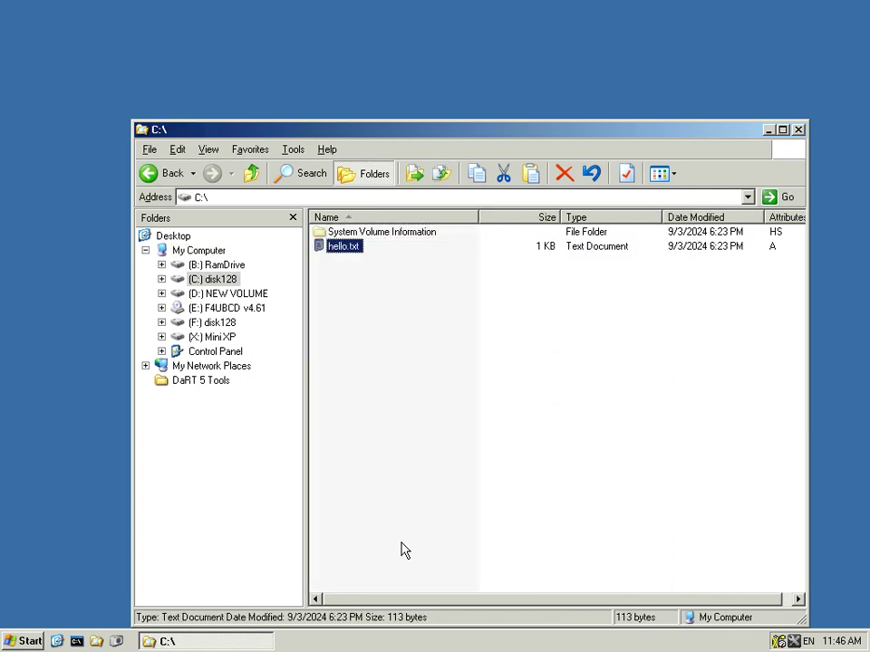
pyautogui.press('BackSpace')
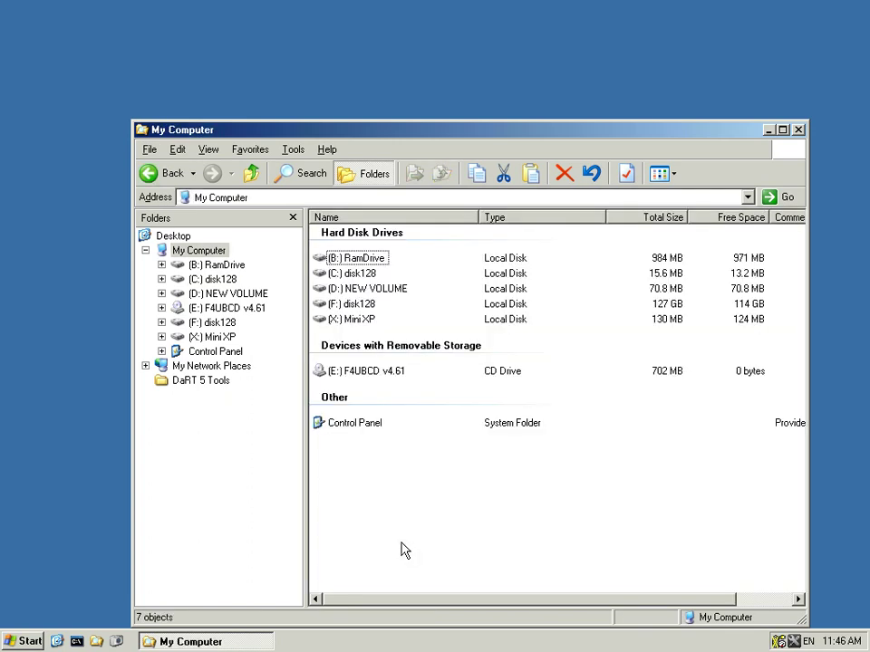
# - Check the contents of the (D:) NEW VOLUME drive and return to the My Computer drive list
pyautogui.press('Down')
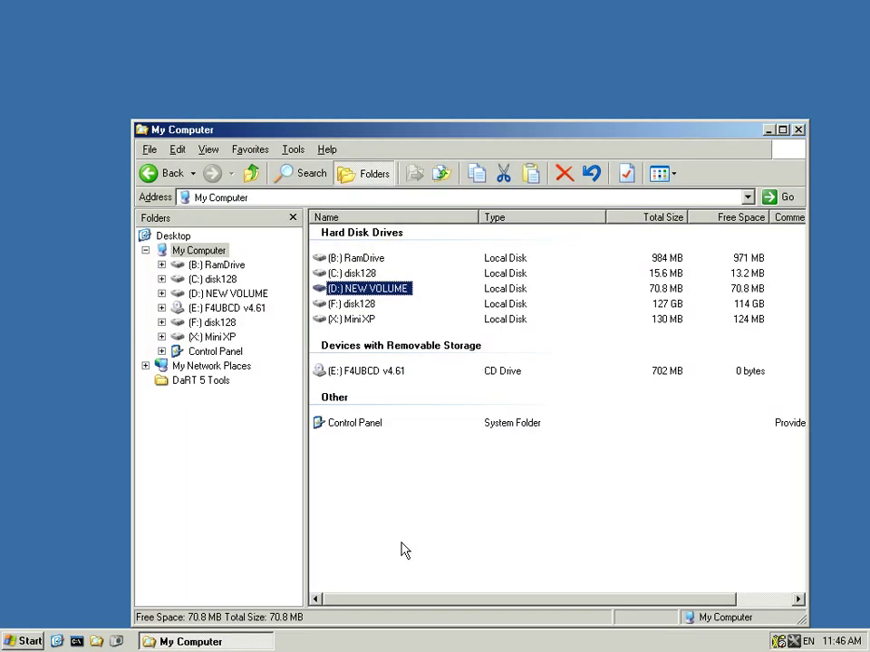
pyautogui.press('Return')
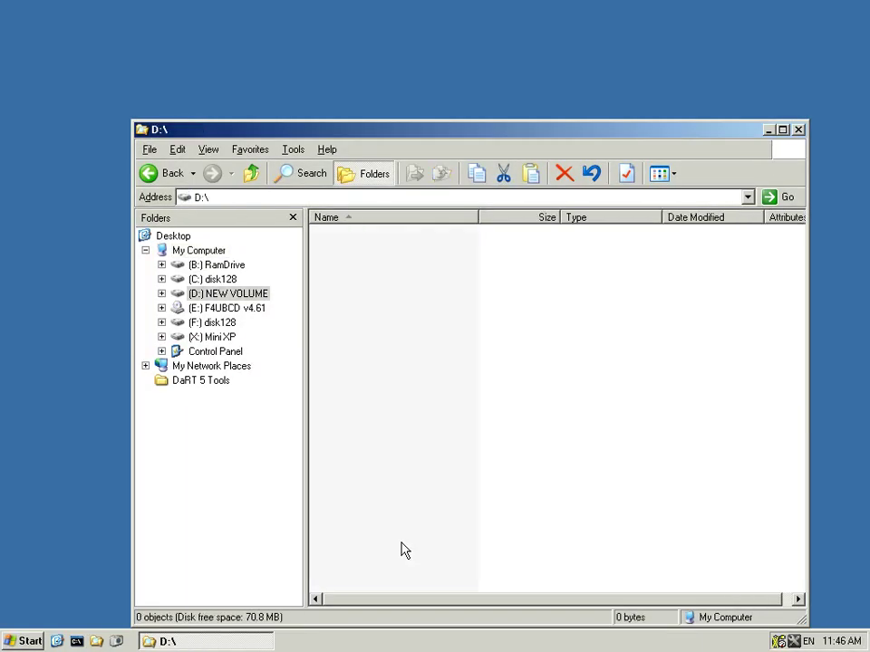
pyautogui.press('BackSpace')
pyautogui.press('Down')
pyautogui.press('Down')
pyautogui.press('Down')
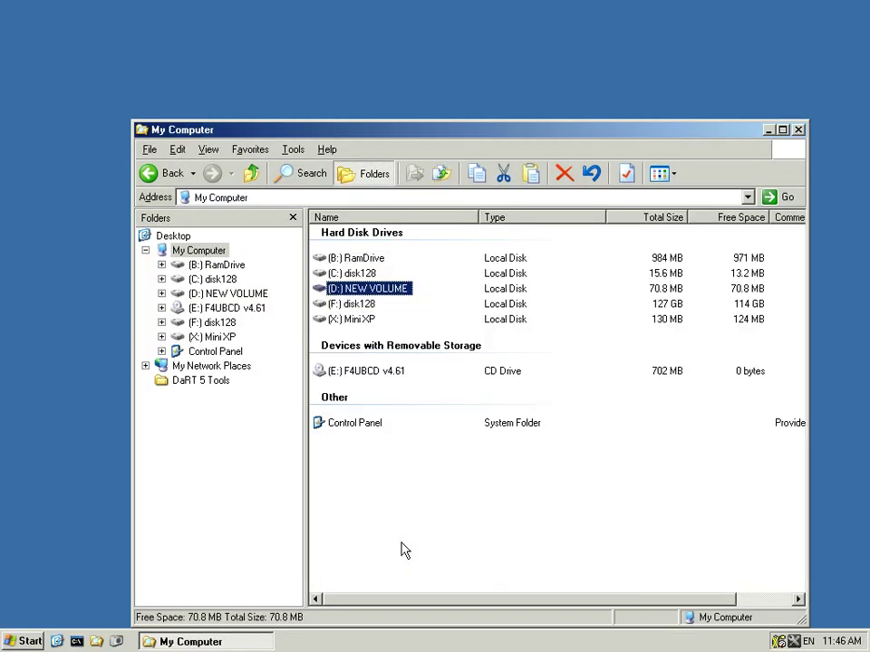
pyautogui.press('Return')
pyautogui.press('BackSpace')
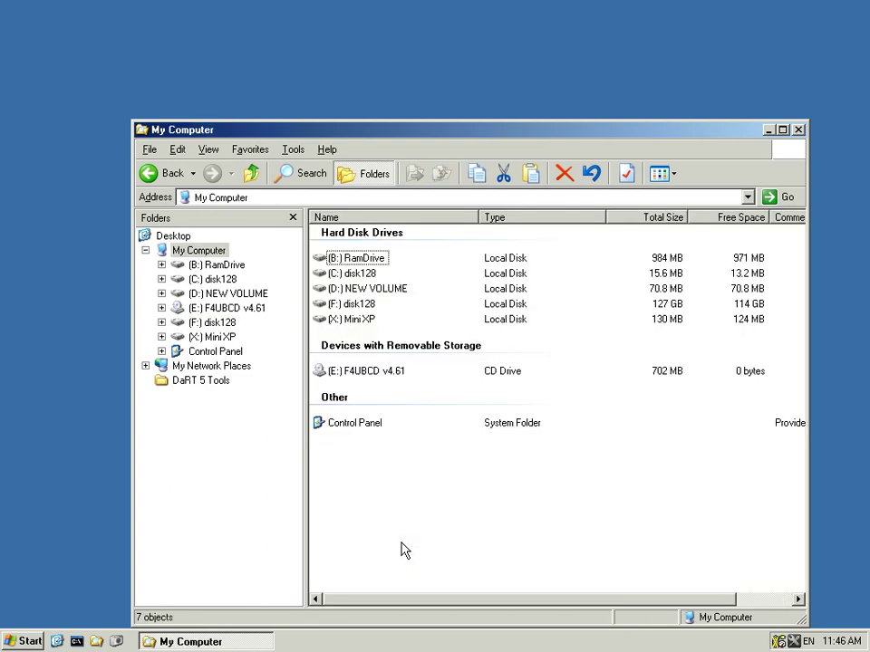
# - Open hello.txt from the C: drive to read its contents, then close it
pyautogui.press('Down')
pyautogui.press('Return')
pyautogui.press('Down')
pyautogui.press('Down')
pyautogui.press('Return')
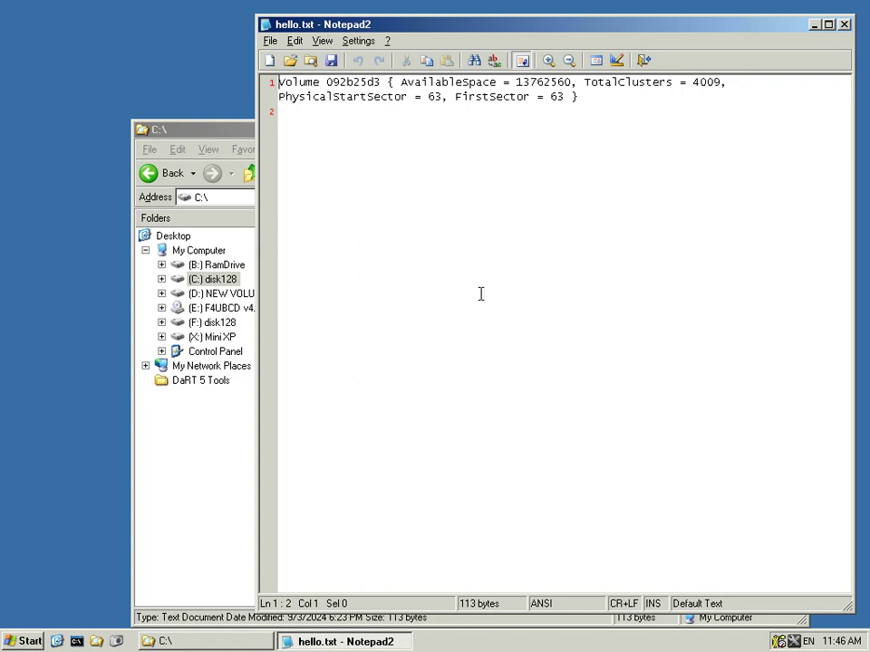
pyautogui.click(844, 25)
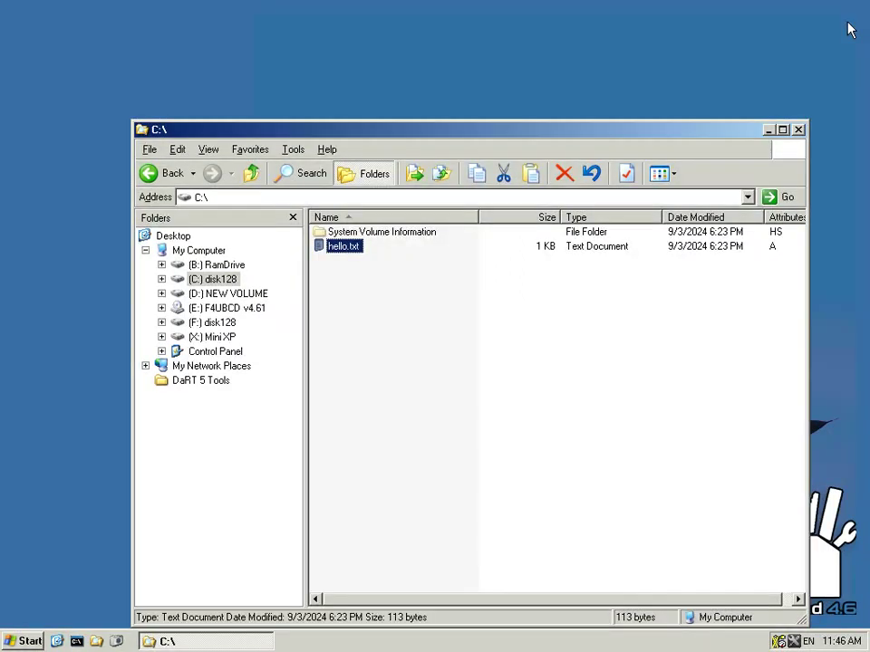
# - Return to the My Computer drive list and open the (F:) disk128 drive
pyautogui.press('BackSpace')
pyautogui.press('Down')
pyautogui.press('Down')
pyautogui.press('Down')
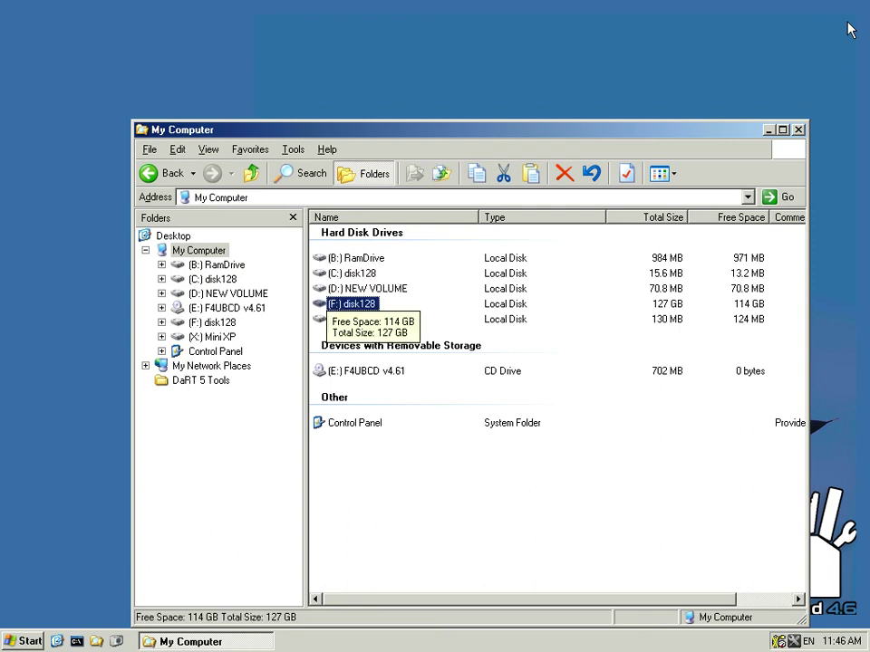
pyautogui.press('Return')
# - Open hello.txt from the F: drive to read its contents, then close it
pyautogui.press('Down')
pyautogui.press('Down')
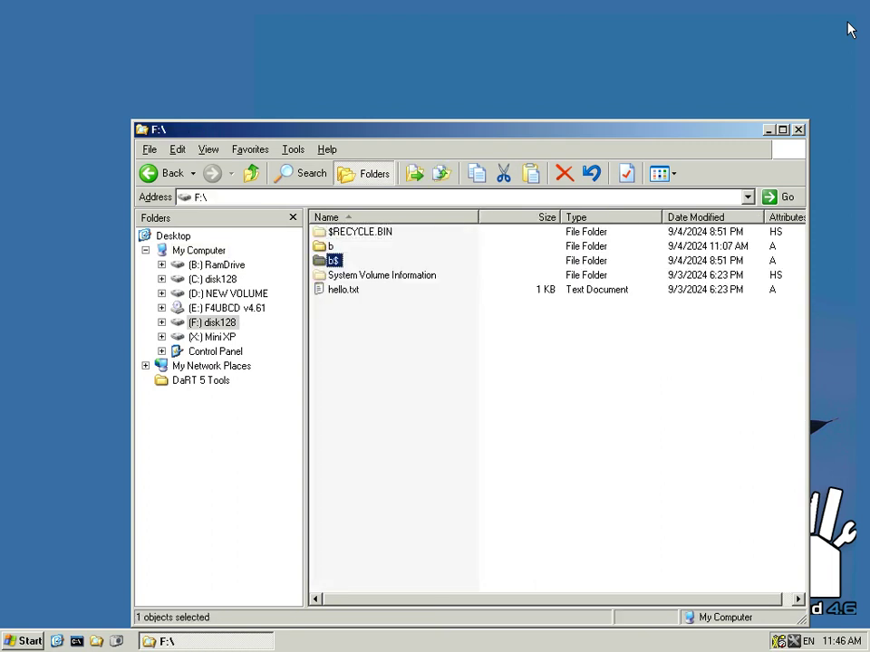
pyautogui.press('Down')
pyautogui.press('Down')
pyautogui.press('Return')
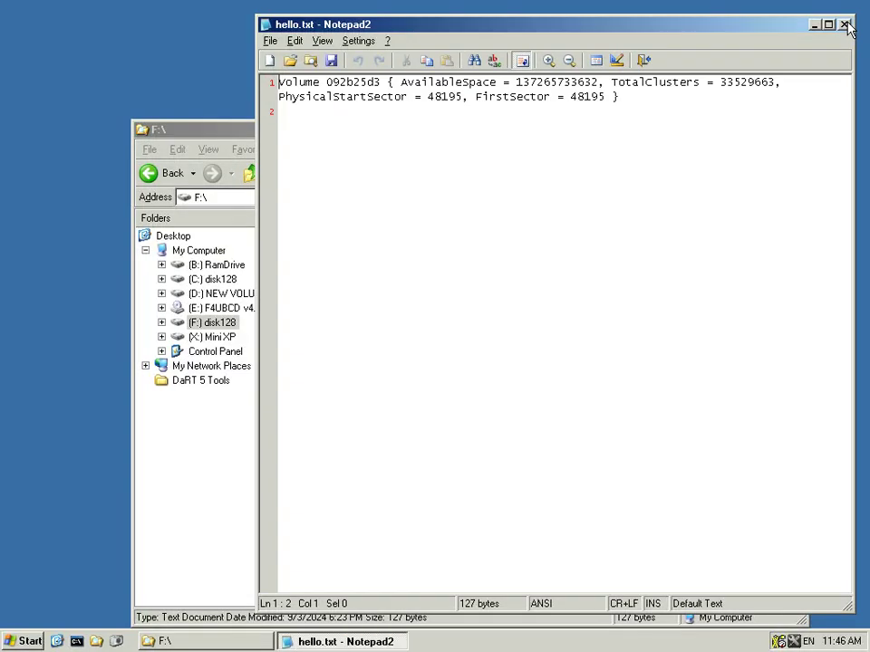
pyautogui.click(845, 26)
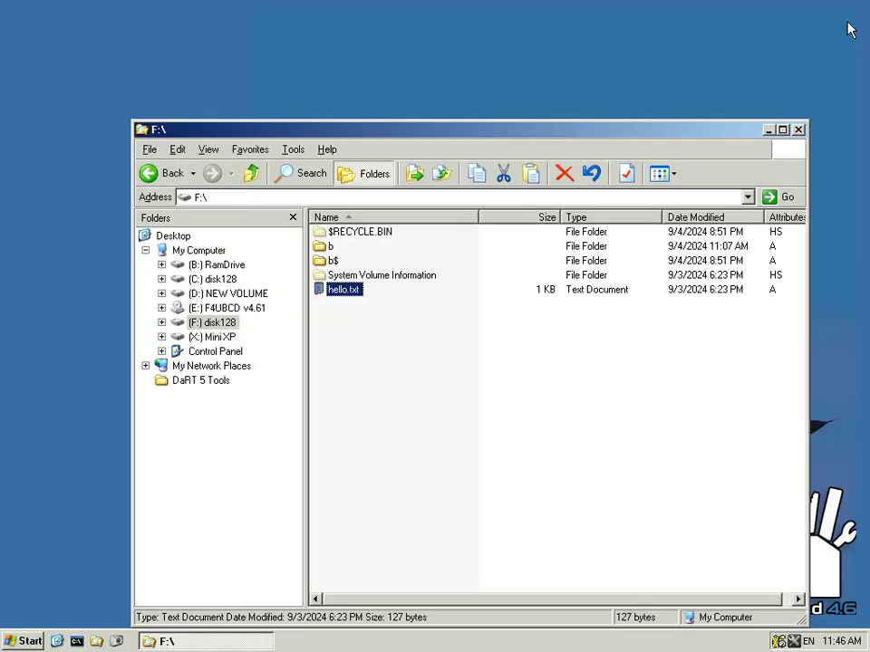
# - Open the b$ folder on the F: drive and go into its util subfolder
pyautogui.press('Up')
pyautogui.press('Up')
pyautogui.press('Return')
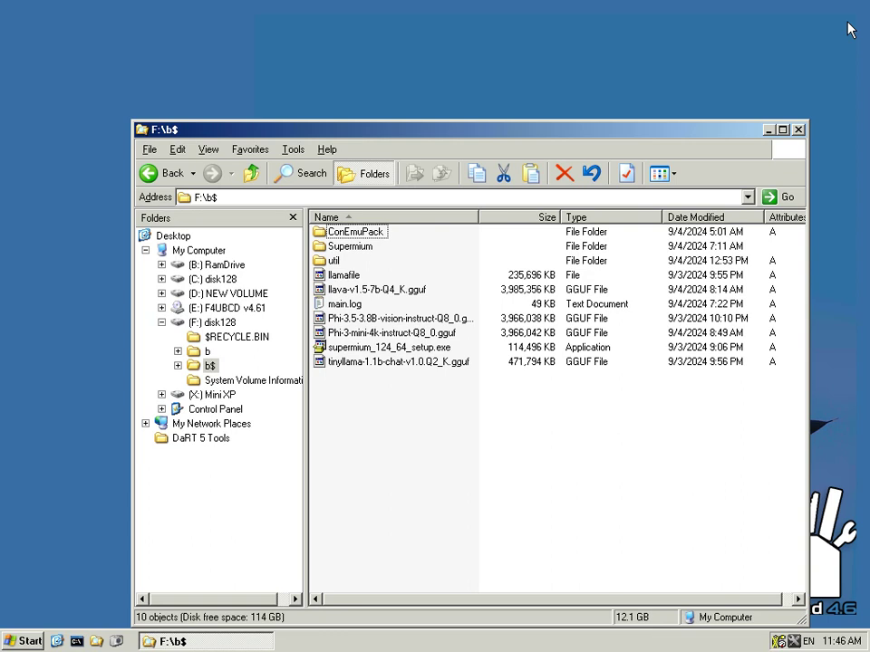
pyautogui.press('Down')
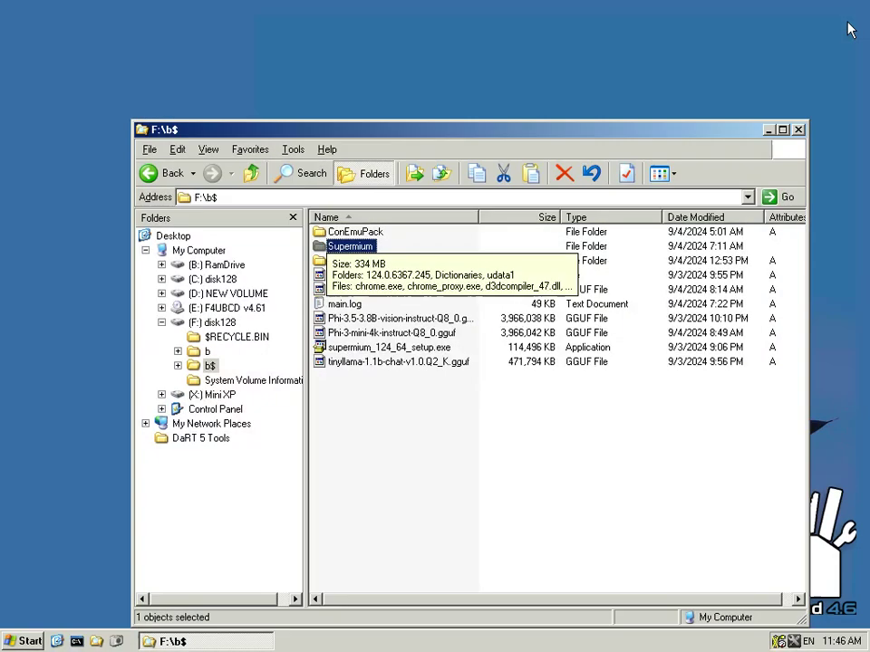
pyautogui.press('Up')
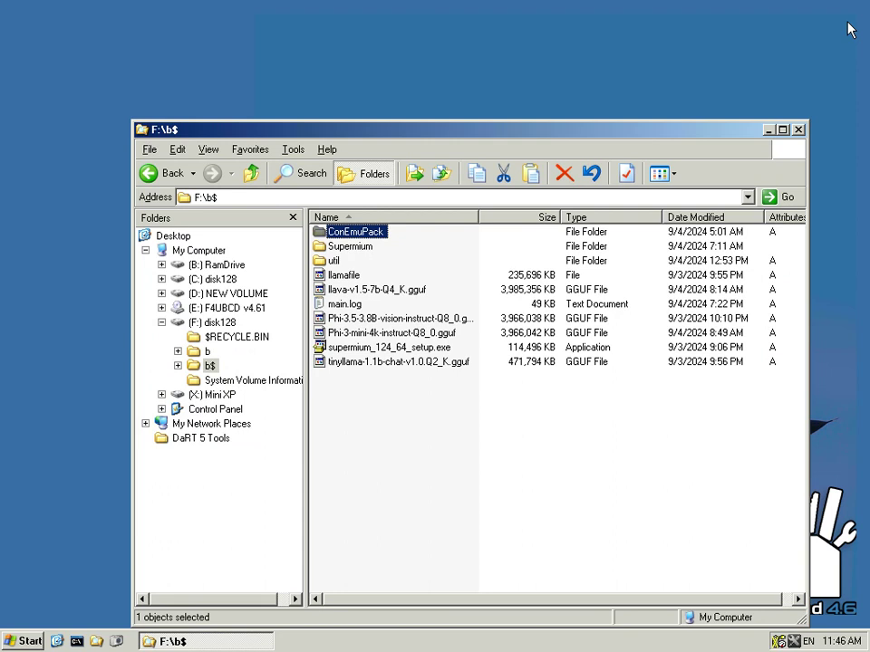
pyautogui.press('Down')
pyautogui.press('Down')
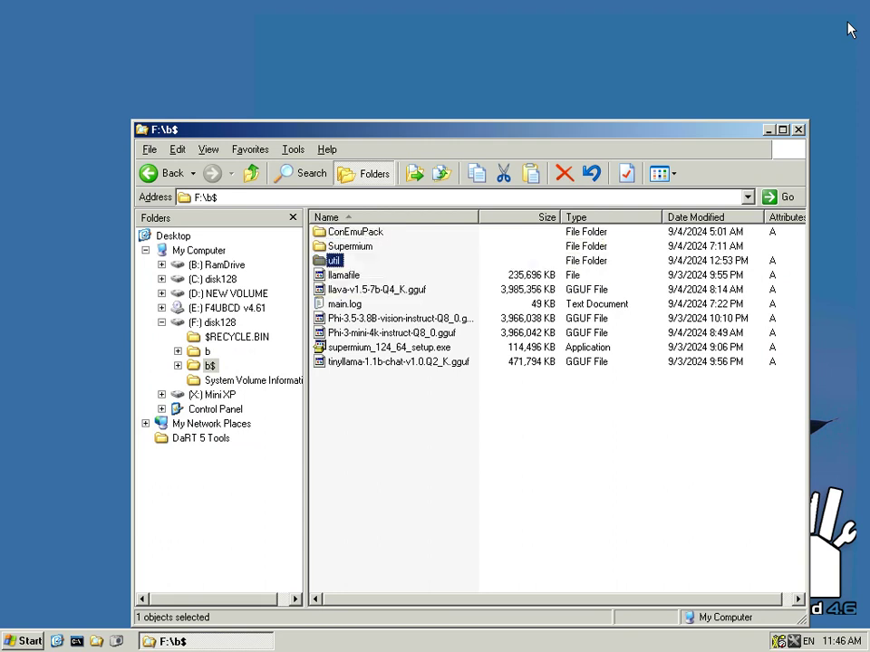
pyautogui.press('Return')
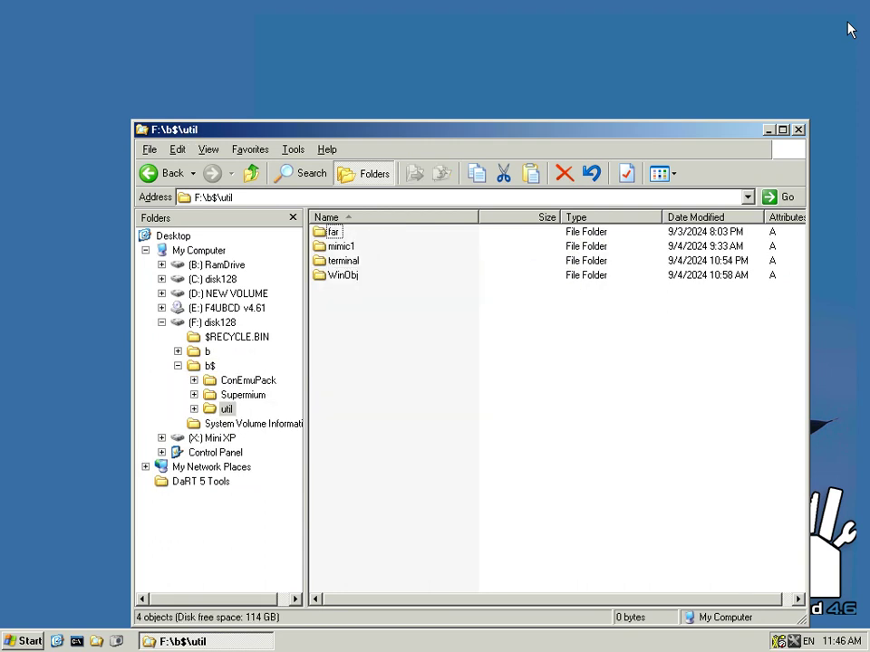
# - Run Winobj.exe from the WinObj folder and accept its license agreement
pyautogui.press('Down')
pyautogui.press('Down')
pyautogui.press('Down')
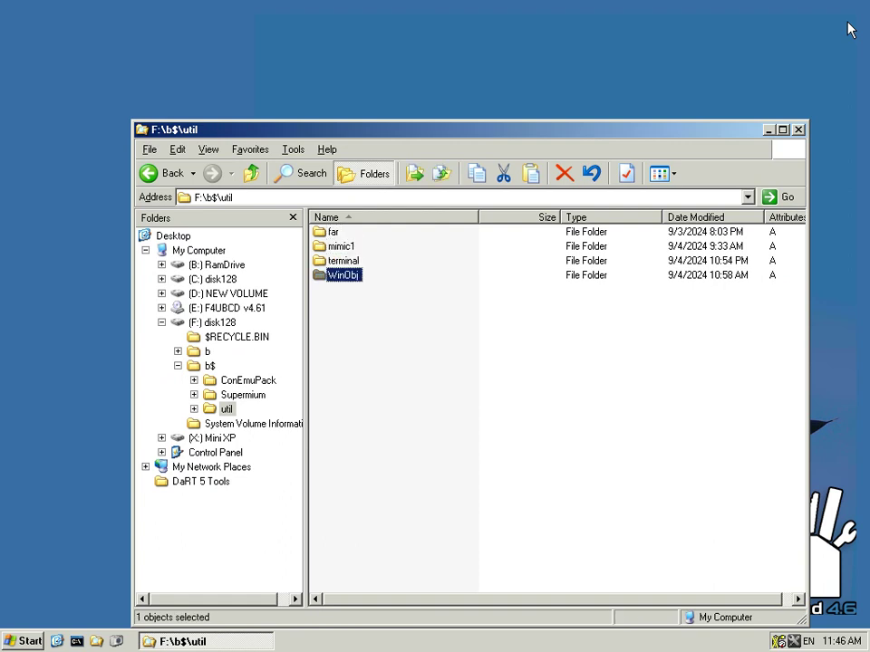
pyautogui.press('Return')
pyautogui.press('Down')
pyautogui.press('Return')
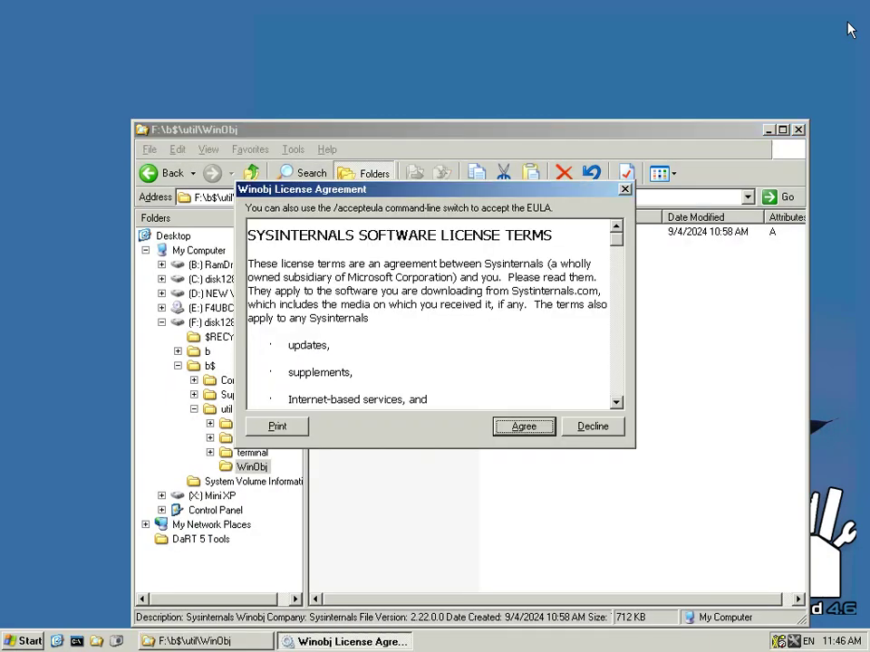
pyautogui.press('Return')
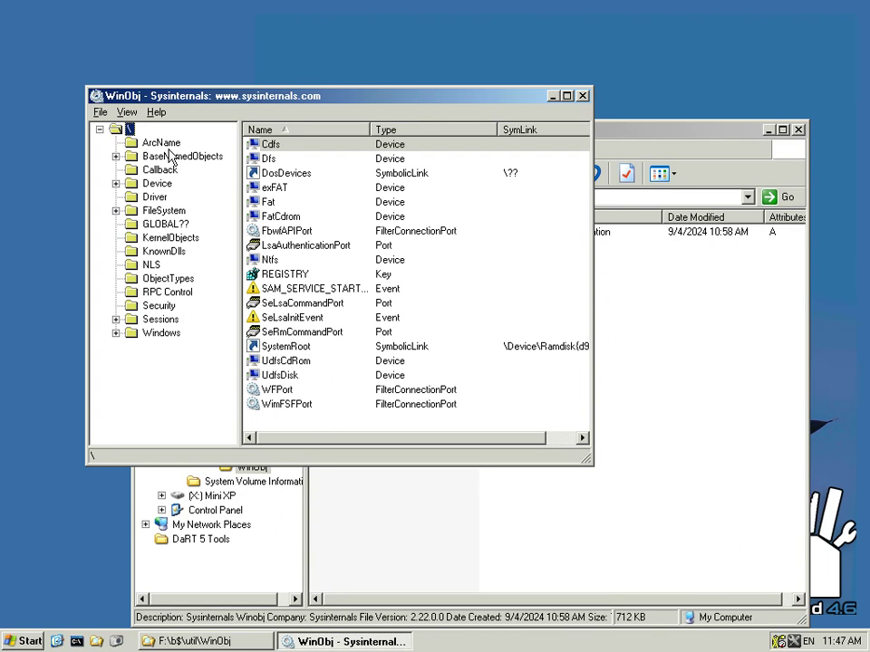
# - Maximize WinObj and examine the top-level object directories one after another, from ArcName down to Security
pyautogui.press('Down')
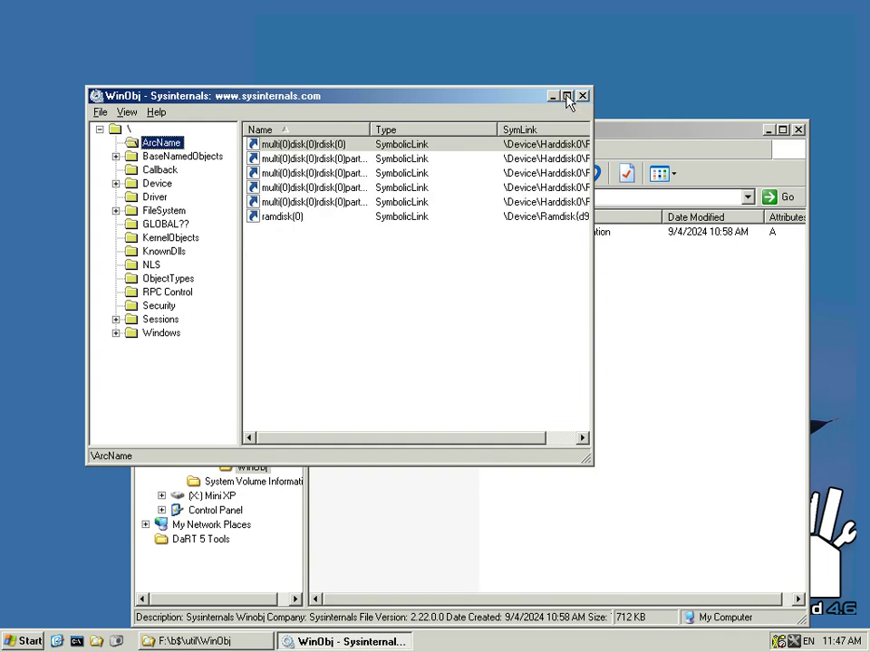
pyautogui.click(566, 96)
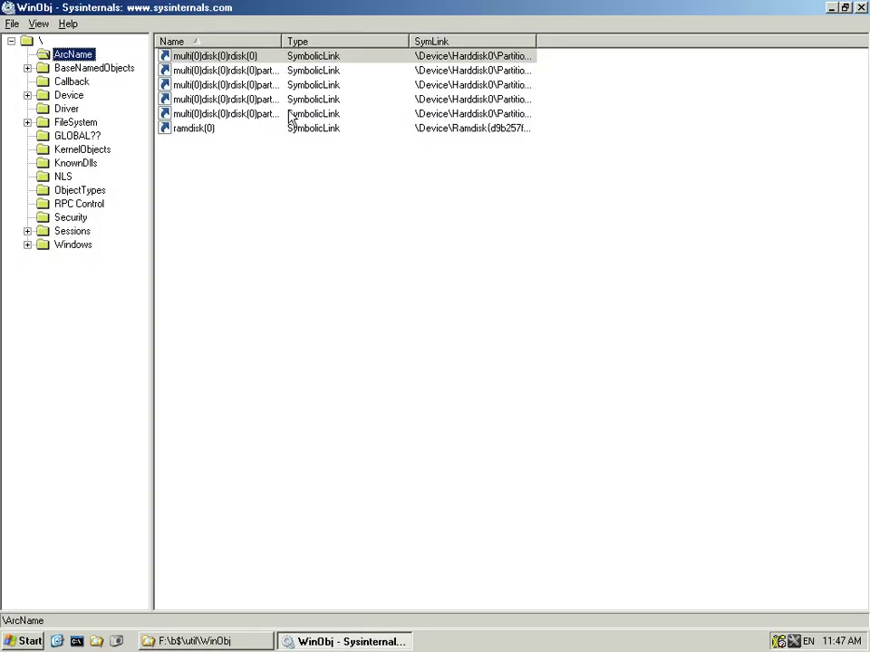
pyautogui.click(107, 73)
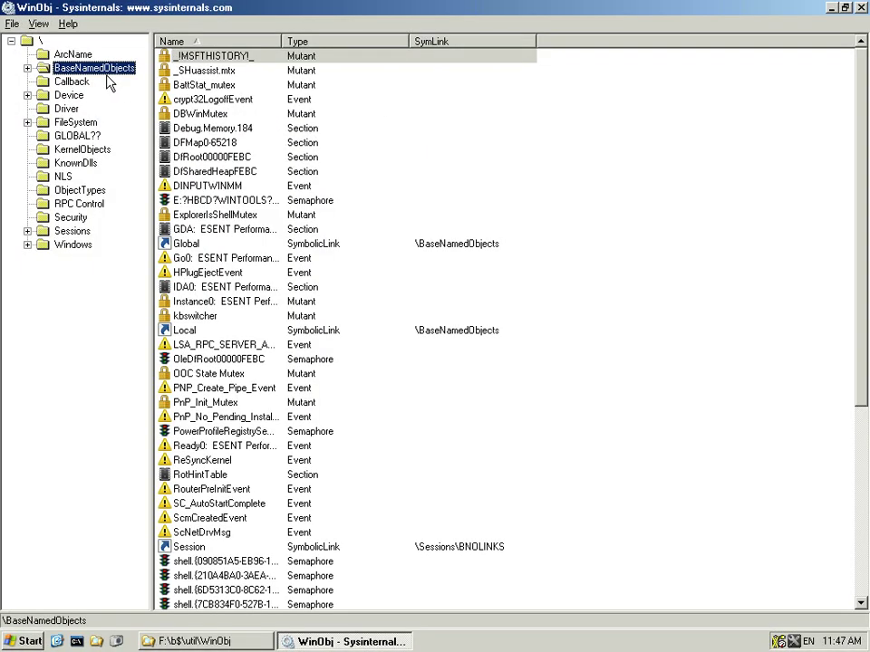
pyautogui.press('Down')
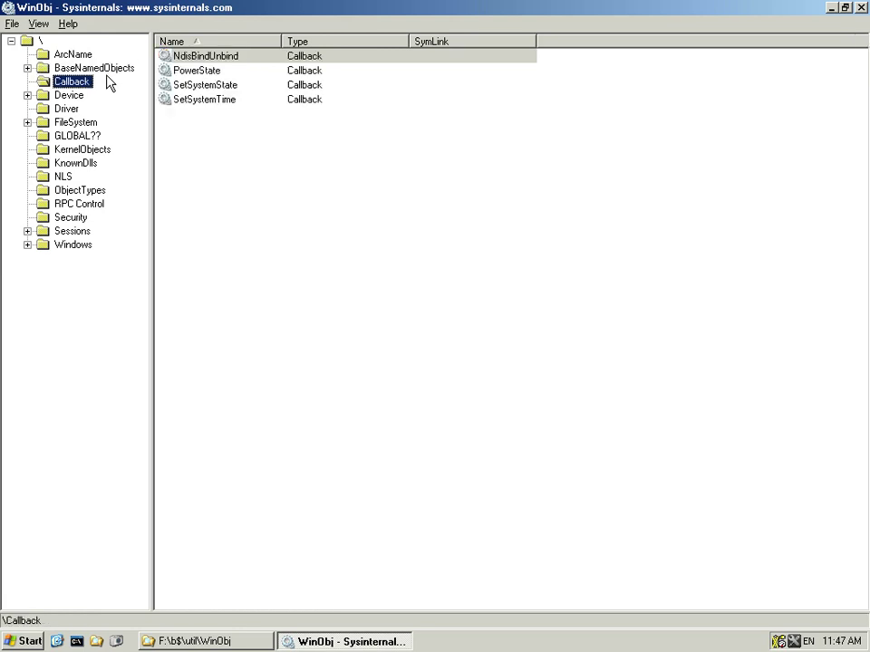
pyautogui.press('Down')
pyautogui.press('Down')
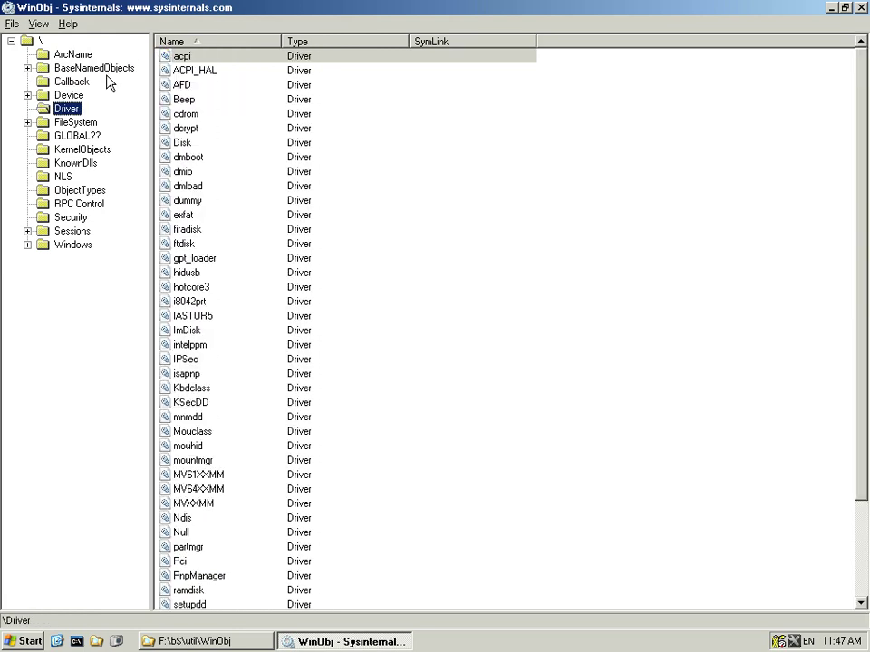
pyautogui.press('Down')
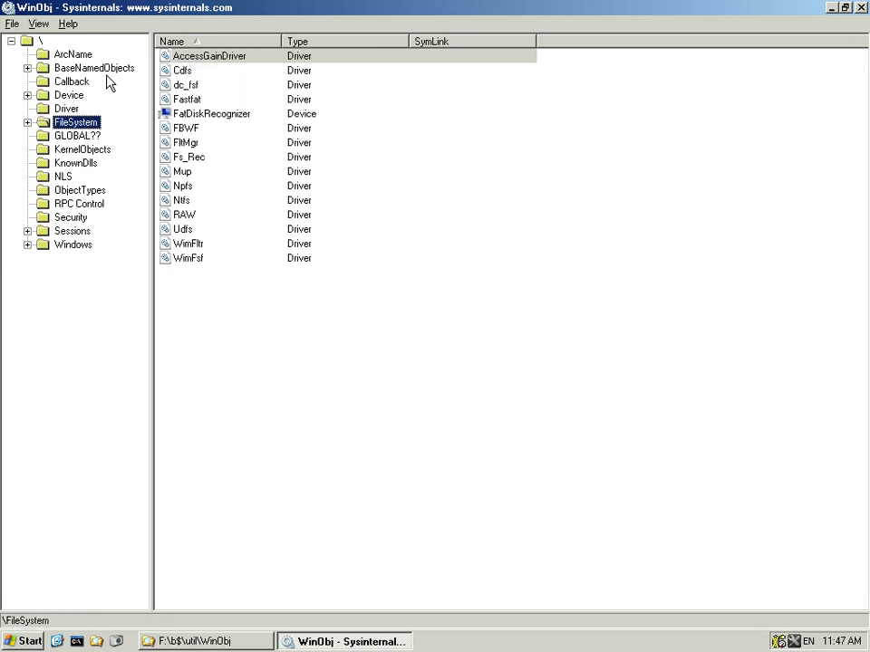
pyautogui.press('Down')
pyautogui.press('Down')
pyautogui.press('Down')
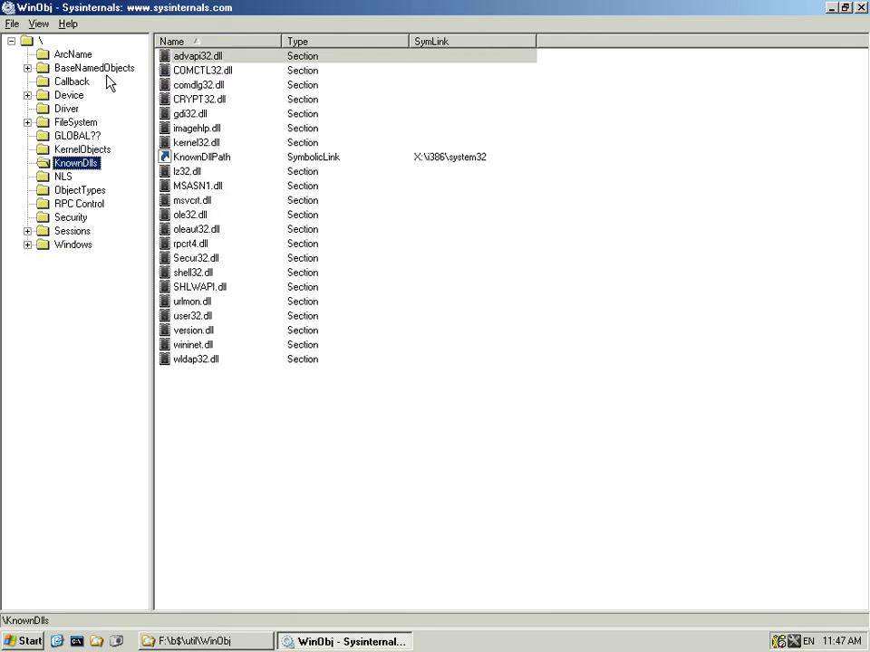
pyautogui.press('Down')
pyautogui.press('Down')
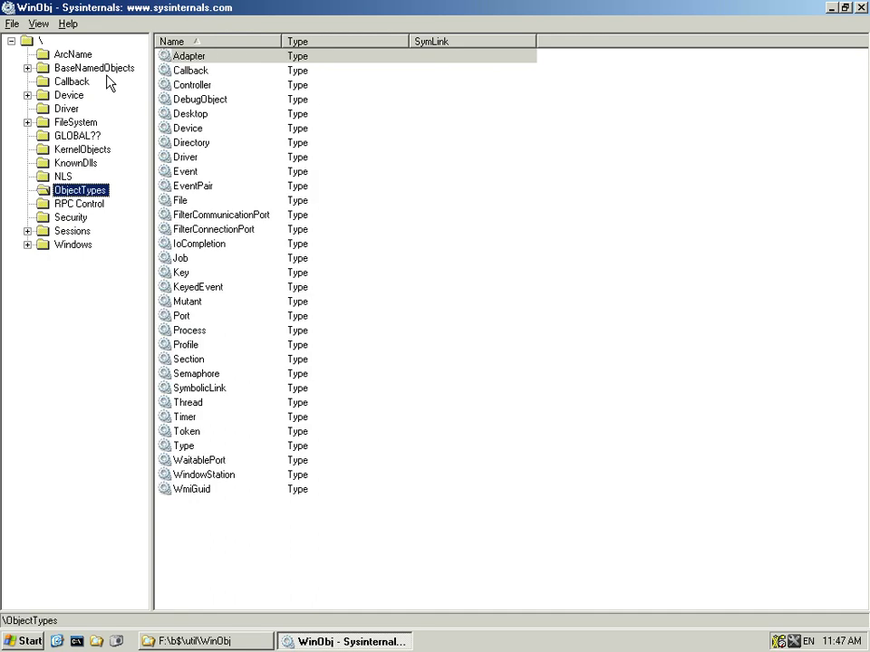
pyautogui.press('Down')
pyautogui.press('Down')
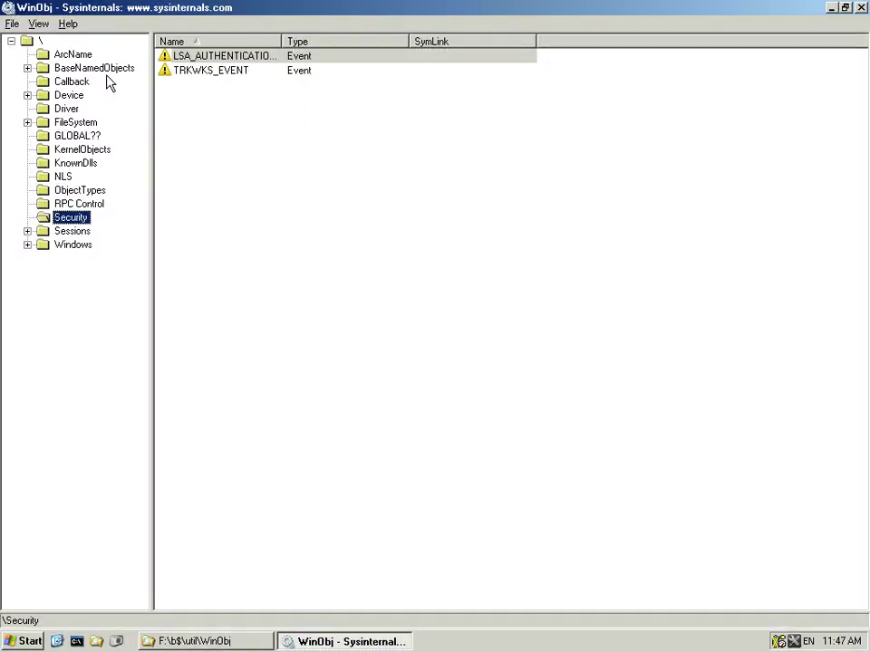
# - Inspect the Sessions tree down to DosDevices and the WindowStations directory under Windows, then close WinObj
pyautogui.press('Down')
pyautogui.press('Right')
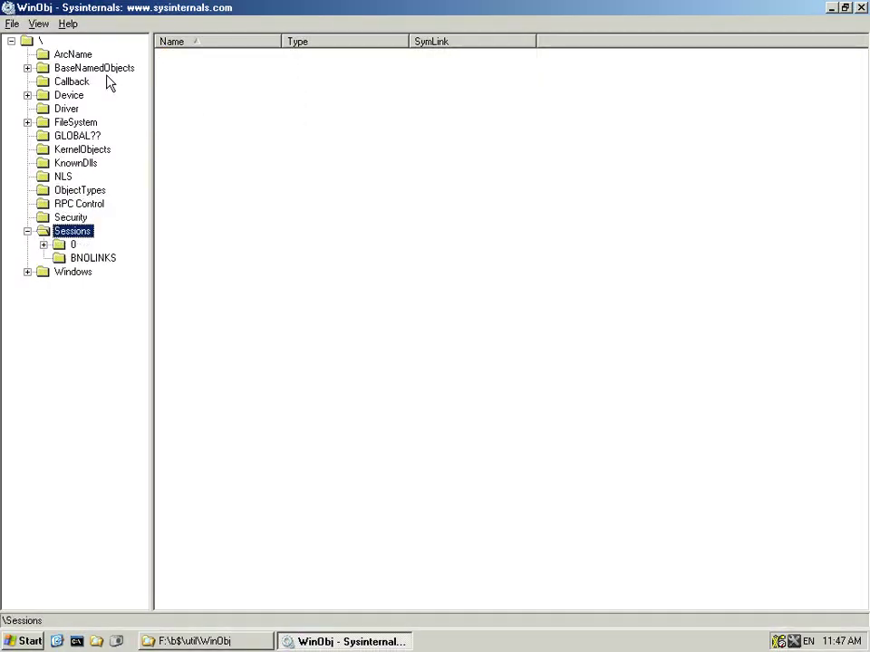
pyautogui.press('Right')
pyautogui.press('Right')
pyautogui.press('Right')
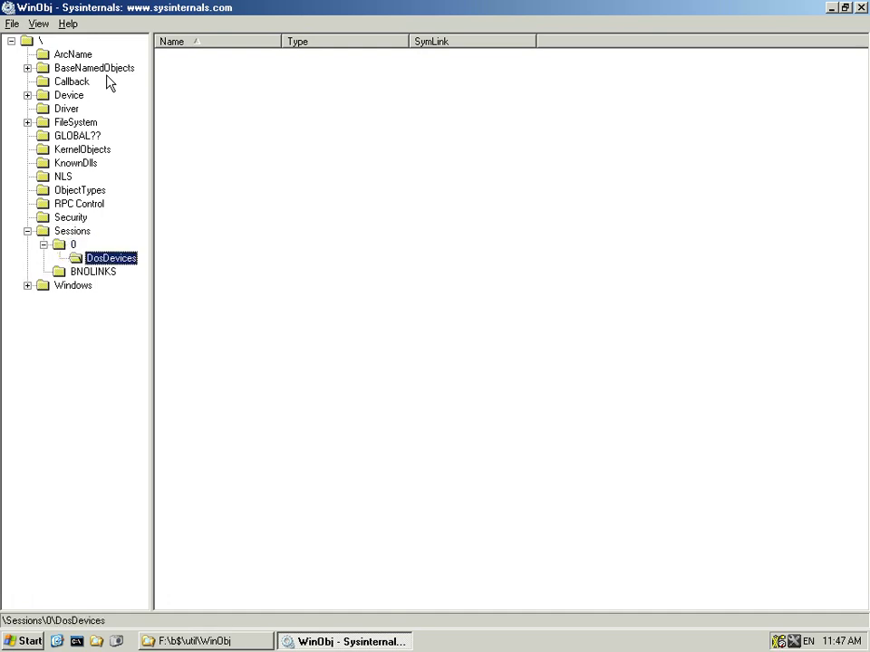
pyautogui.press('Down')
pyautogui.press('Down')
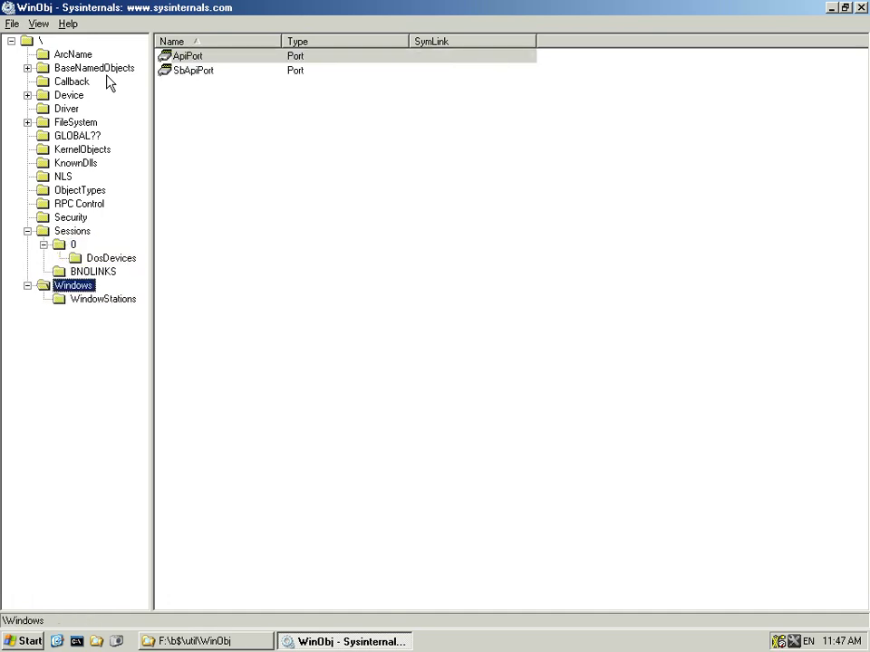
pyautogui.press('Right')
pyautogui.press('Right')
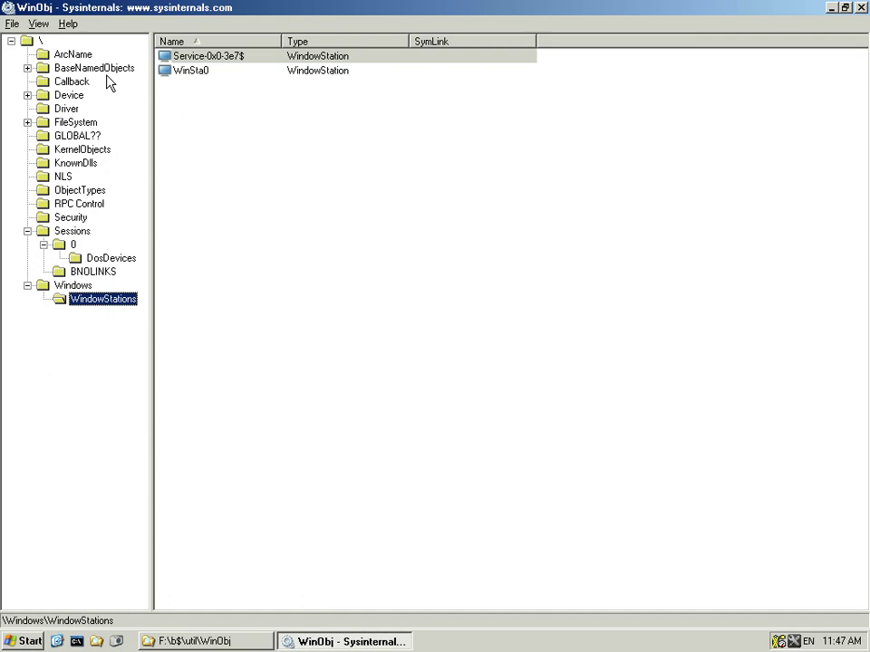
pyautogui.rightClick(455, 7)
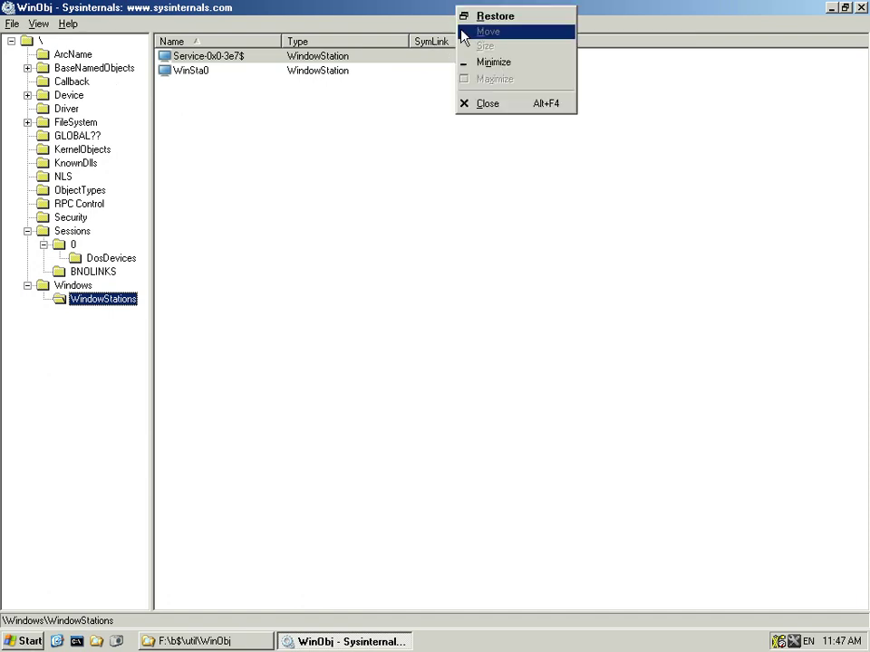
pyautogui.click(477, 104)
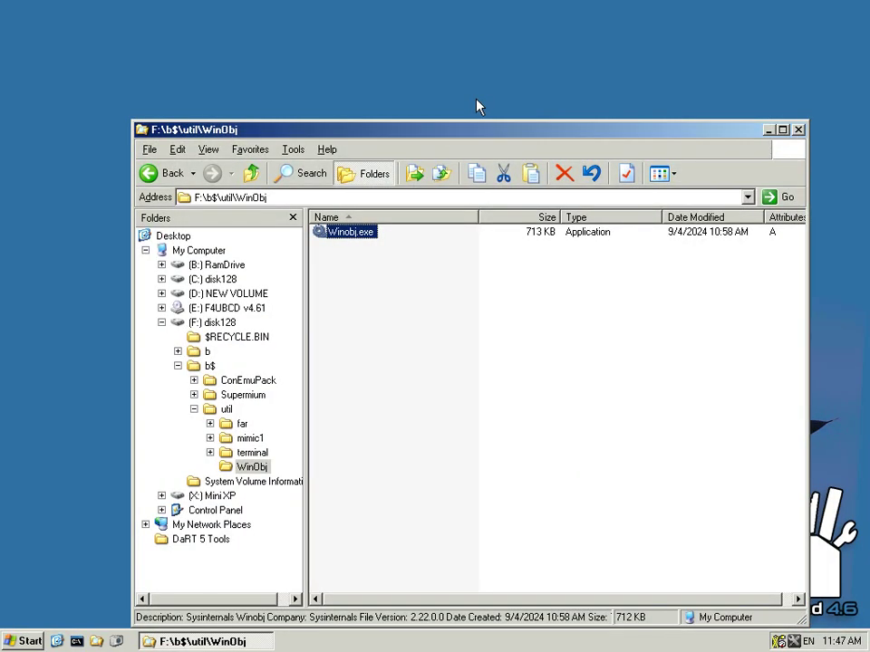
# - Go back to the util folder and open its terminal subfolder
pyautogui.press('BackSpace')
pyautogui.press('Down')
pyautogui.press('Down')
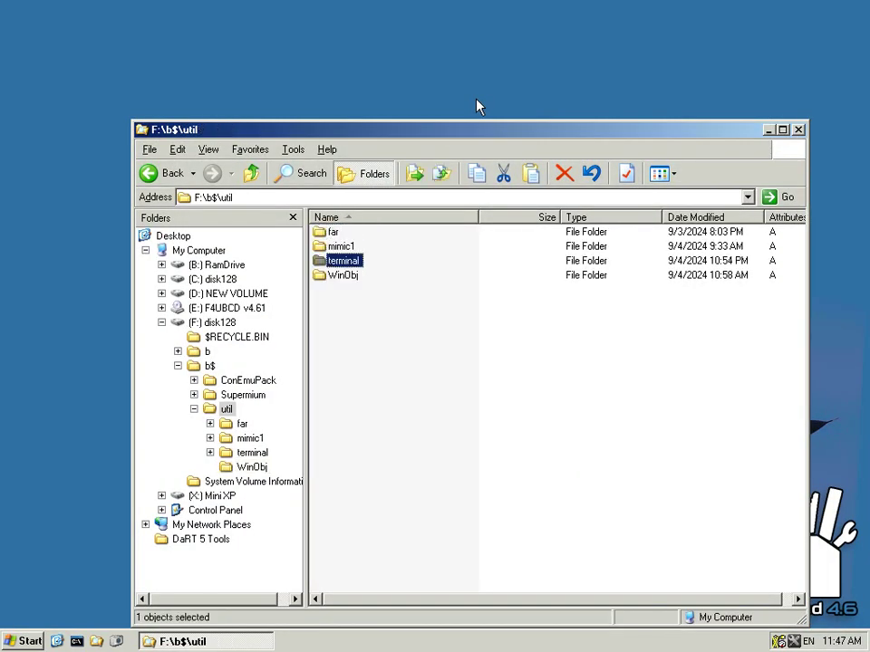
pyautogui.press('Down')
pyautogui.press('Up')
pyautogui.press('Return')
# - Find WindowsTerminal.exe in the terminal folder and try to run it
pyautogui.press('Down')
pyautogui.press('Down')
pyautogui.press('Down')
pyautogui.press('Down')
pyautogui.press('Down')
pyautogui.press('Down')
pyautogui.press('Down')
pyautogui.press('Down')
pyautogui.press('Down')
pyautogui.press('Down')
pyautogui.press('Down')
pyautogui.press('Down')
pyautogui.press('Down')
pyautogui.press('Down')
pyautogui.press('Down')
pyautogui.press('Down')
pyautogui.press('Down')
pyautogui.press('Down')
pyautogui.press('Down')
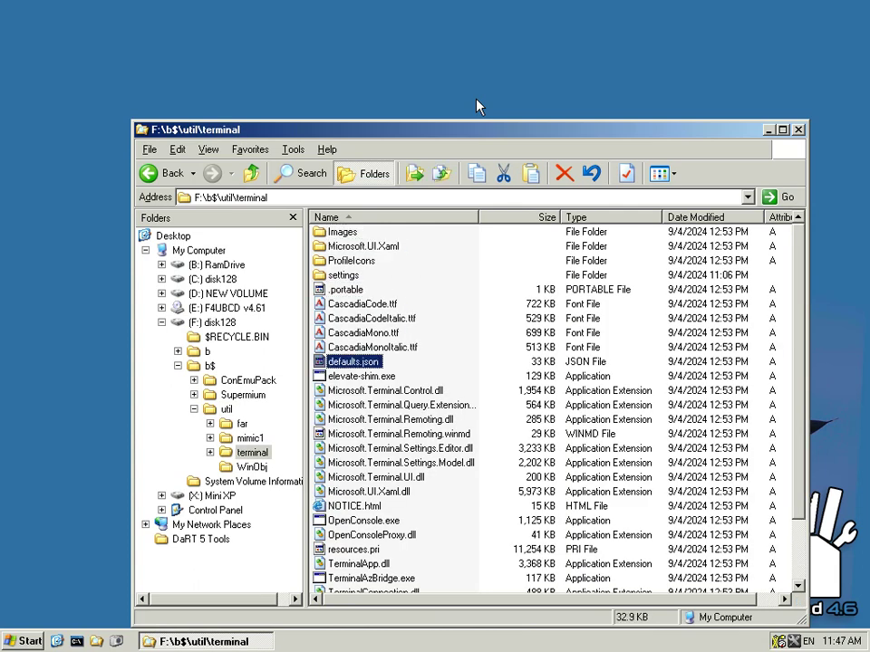
pyautogui.press('Down')
pyautogui.press('Down')
pyautogui.press('Down')
pyautogui.press('Down')
pyautogui.press('Down')
pyautogui.press('Down')
pyautogui.press('Down')
pyautogui.press('Down')
pyautogui.press('Down')
pyautogui.press('Down')
pyautogui.press('Up')
pyautogui.press('Up')
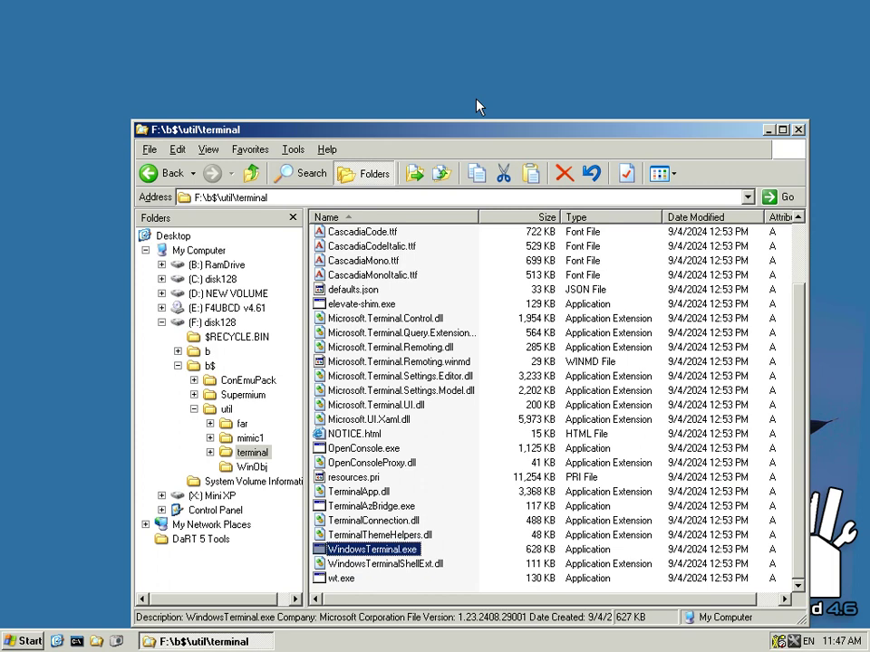
pyautogui.press('Return')
pyautogui.press('Return')
# - Go back to the util folder and open its far subfolder
pyautogui.press('BackSpace')
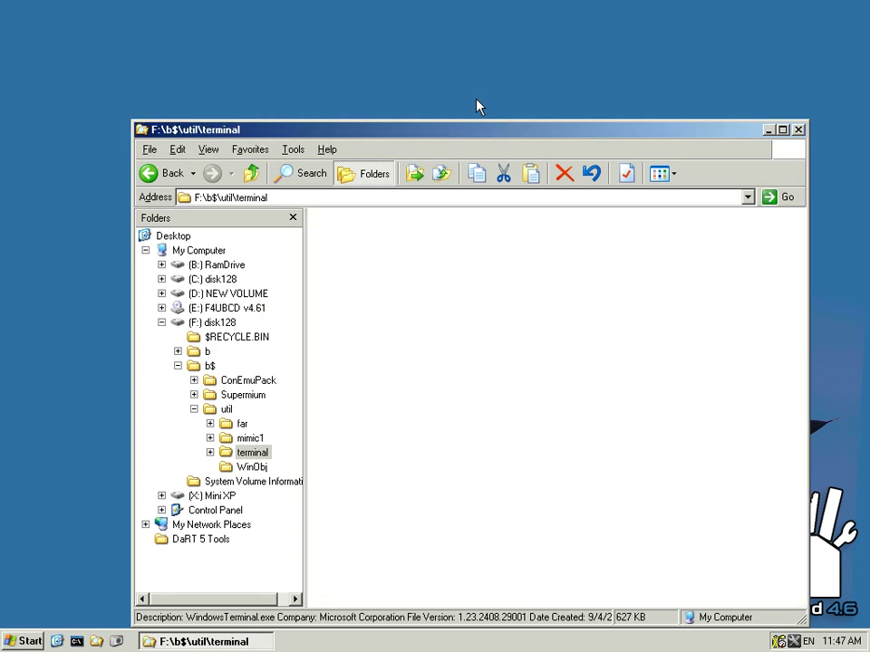
pyautogui.press('Down')
pyautogui.press('Up')
pyautogui.press('Return')
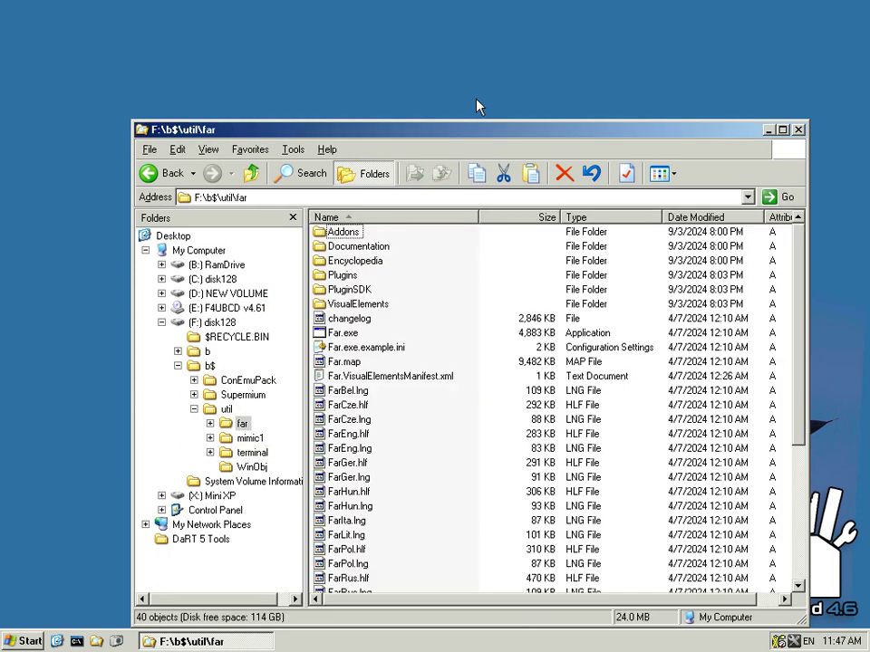
# - Try to run Far.exe from the far folder
pyautogui.press('Down')
pyautogui.press('Down')
pyautogui.press('Down')
pyautogui.press('Down')
pyautogui.press('Down')
pyautogui.press('Down')
pyautogui.press('Down')
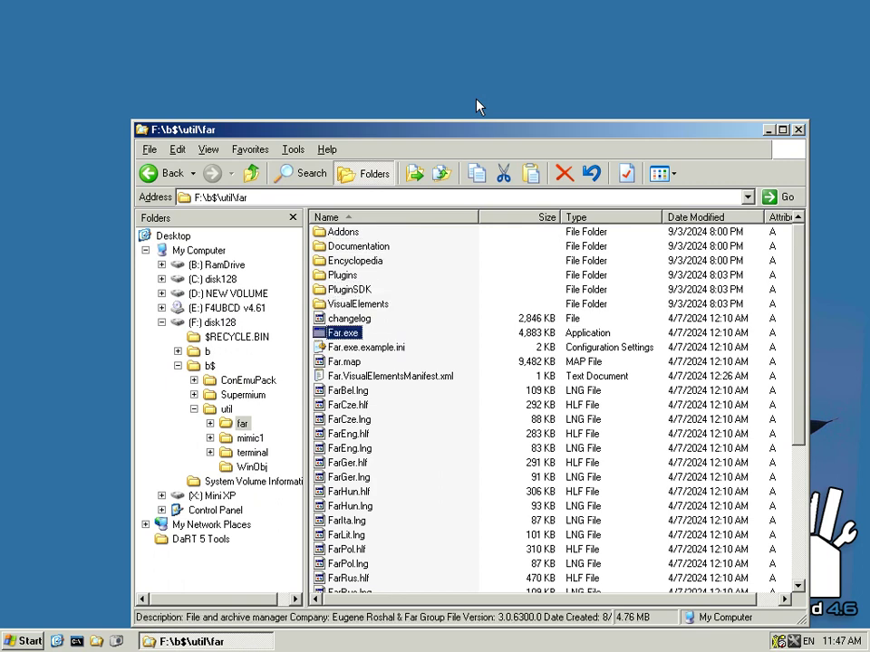
pyautogui.press('Return')
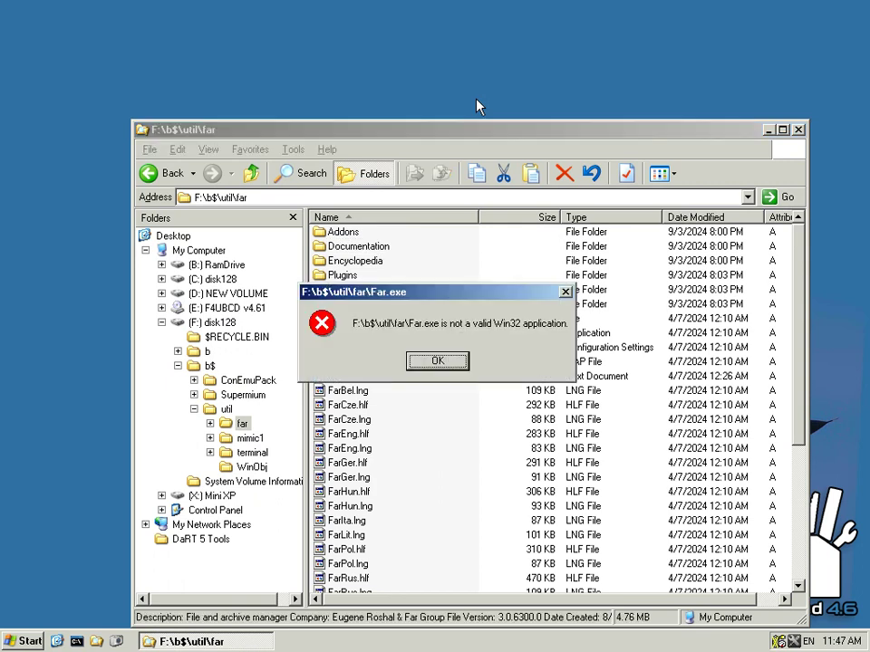
pyautogui.press('Return')
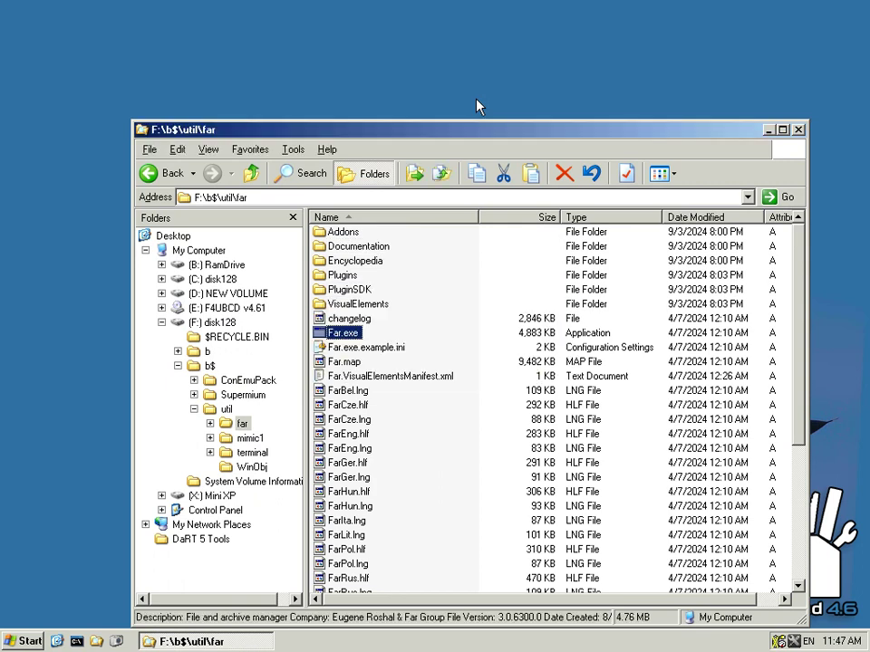
# - Look through the remaining files in the far folder below Far.exe
pyautogui.press('Down')
pyautogui.press('Down')
pyautogui.press('Down')
pyautogui.press('Down')
pyautogui.press('Down')
pyautogui.press('Down')
pyautogui.press('Down')
pyautogui.press('Down')
pyautogui.press('Down')
pyautogui.press('Down')
pyautogui.press('Down')
pyautogui.press('Down')
pyautogui.press('Down')
pyautogui.press('Down')
pyautogui.press('Down')
pyautogui.press('Down')
pyautogui.press('Down')
pyautogui.press('Down')
pyautogui.press('Down')
pyautogui.press('Down')
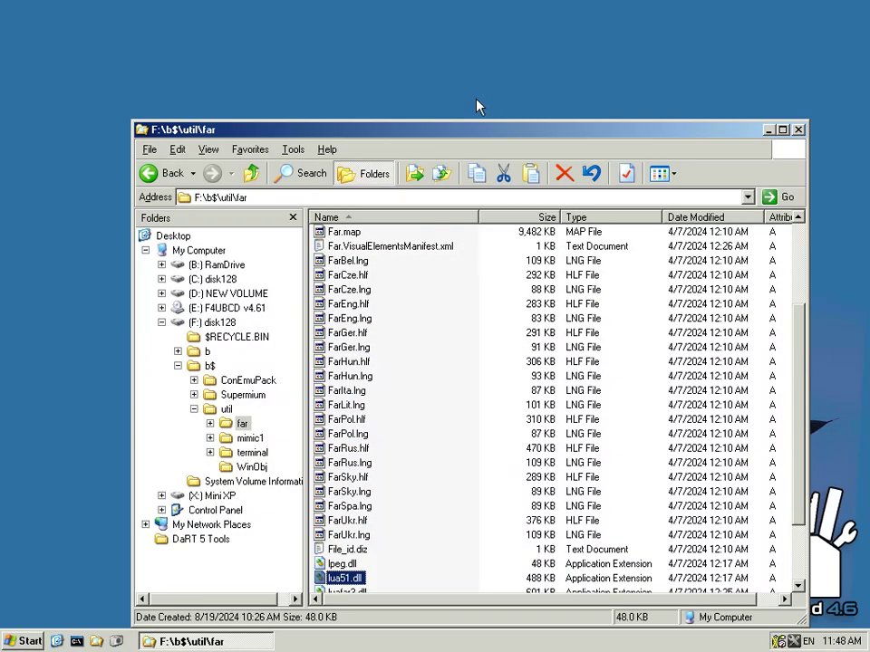
pyautogui.press('Down')
pyautogui.press('Down')
pyautogui.press('Down')
pyautogui.press('Down')
pyautogui.press('Down')
pyautogui.press('Down')
# - Go back up through util to the b$ folder and open its ConEmuPack subfolder
pyautogui.press('BackSpace')
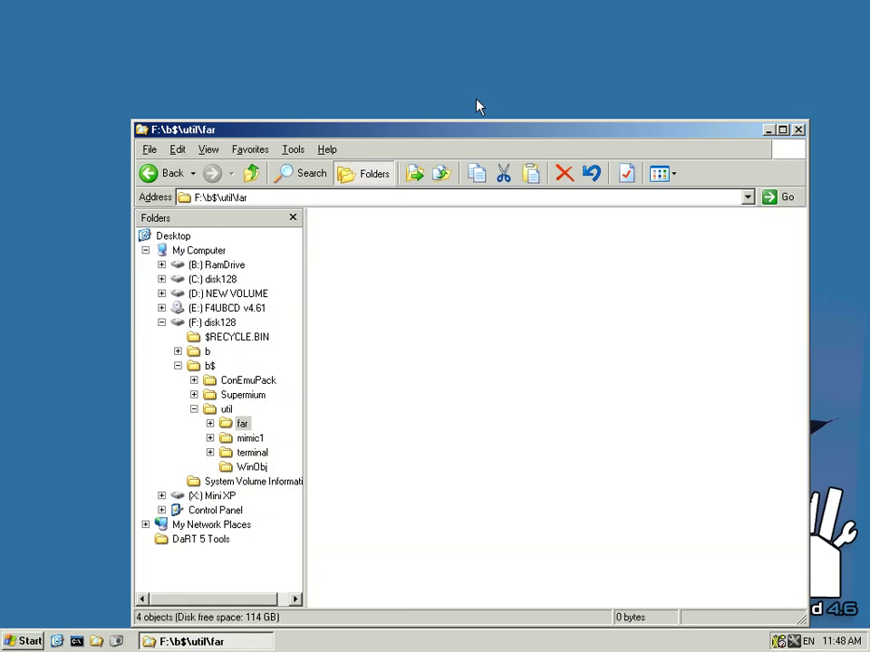
pyautogui.press('Down')
pyautogui.press('Down')
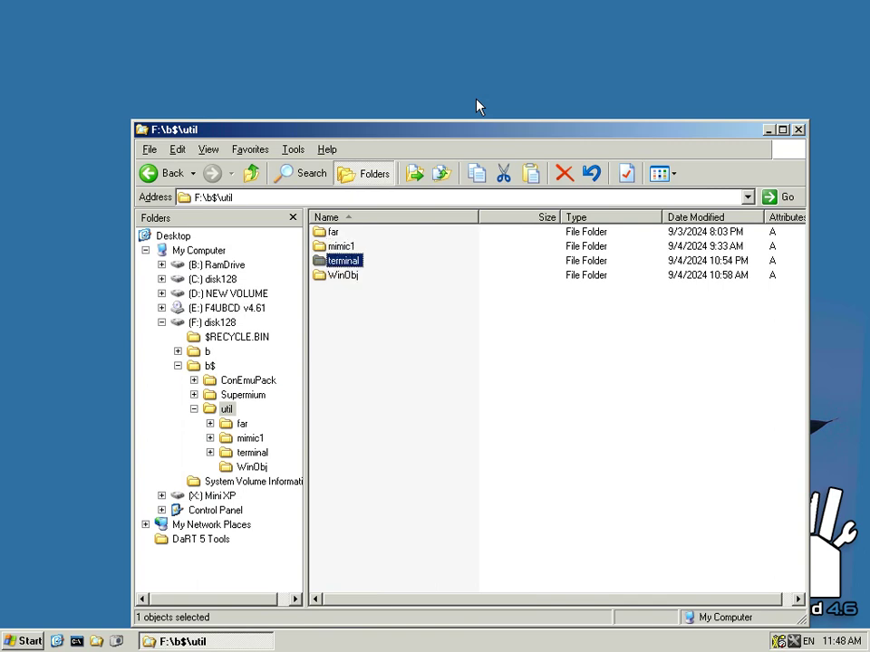
pyautogui.press('Down')
pyautogui.press('BackSpace')
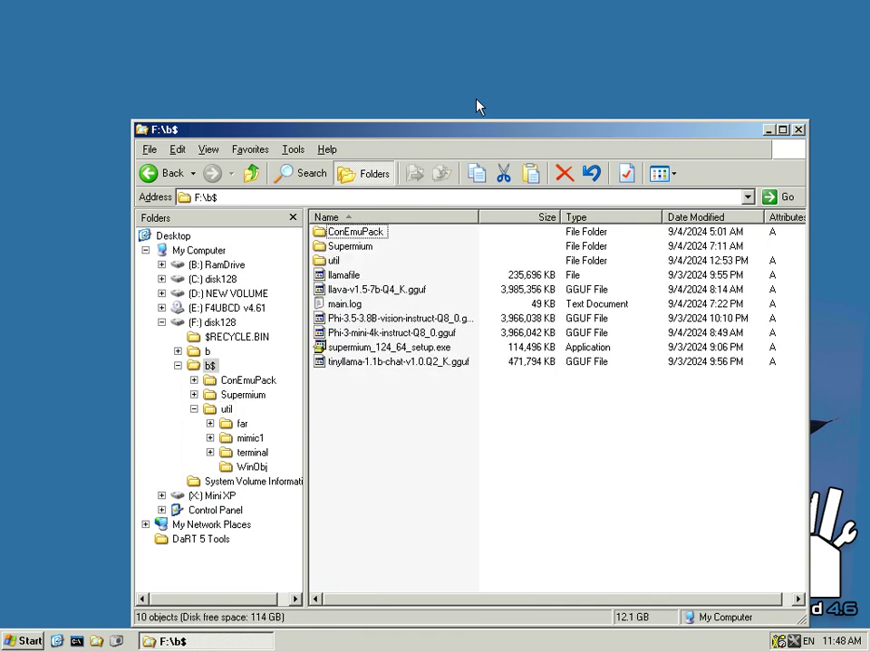
pyautogui.press('Down')
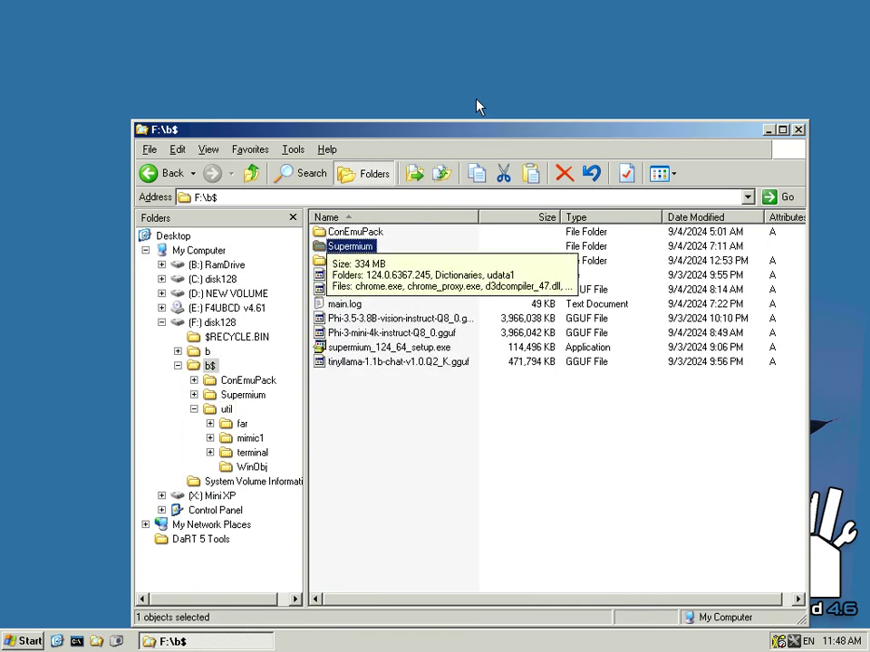
pyautogui.press('Up')
pyautogui.press('Return')
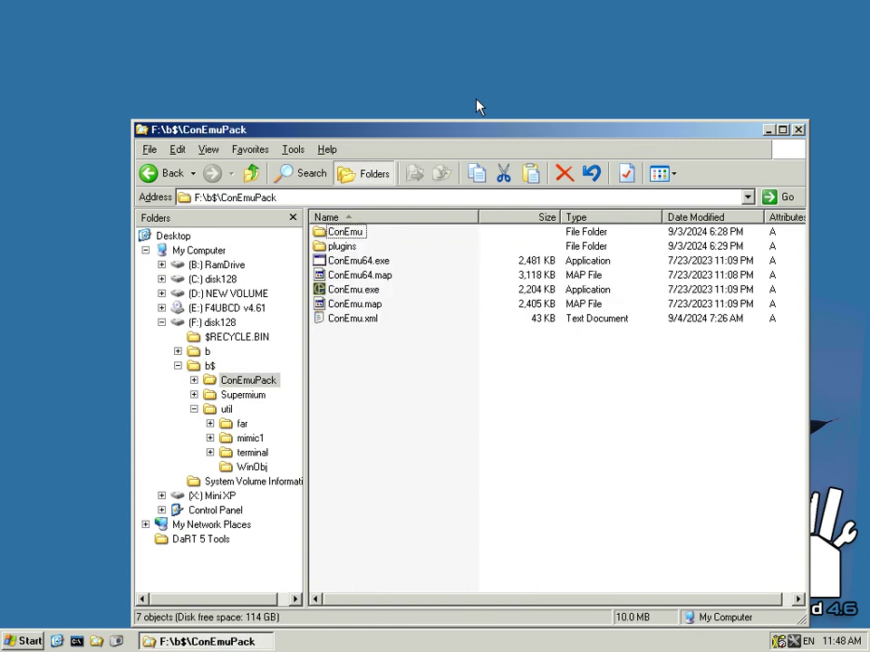
# - Try to run ConEmu.exe from the ConEmuPack folder and dismiss the resulting dialog
pyautogui.press('Down')
pyautogui.press('Down')
pyautogui.press('Down')
pyautogui.press('Return')
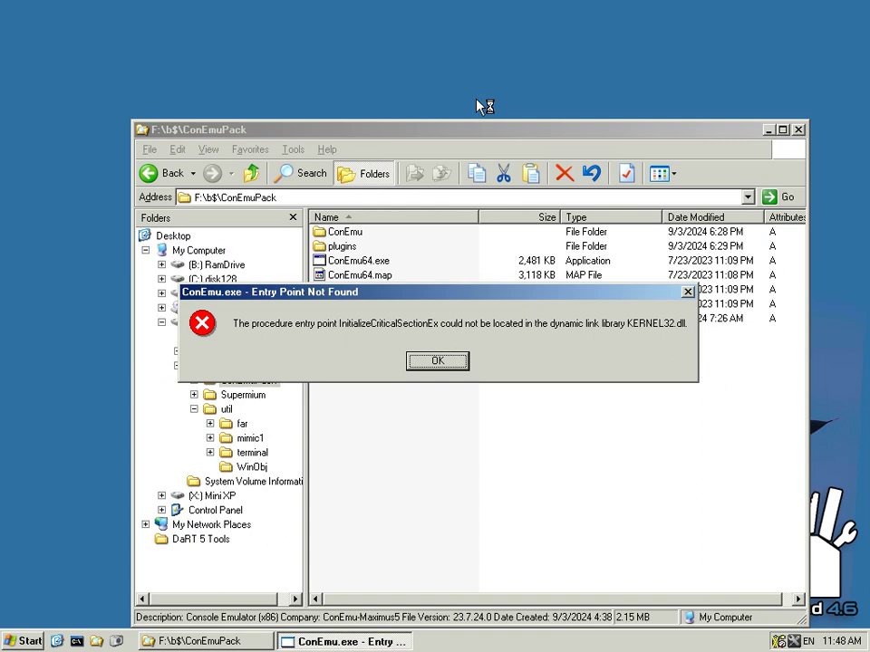
pyautogui.press('Return')
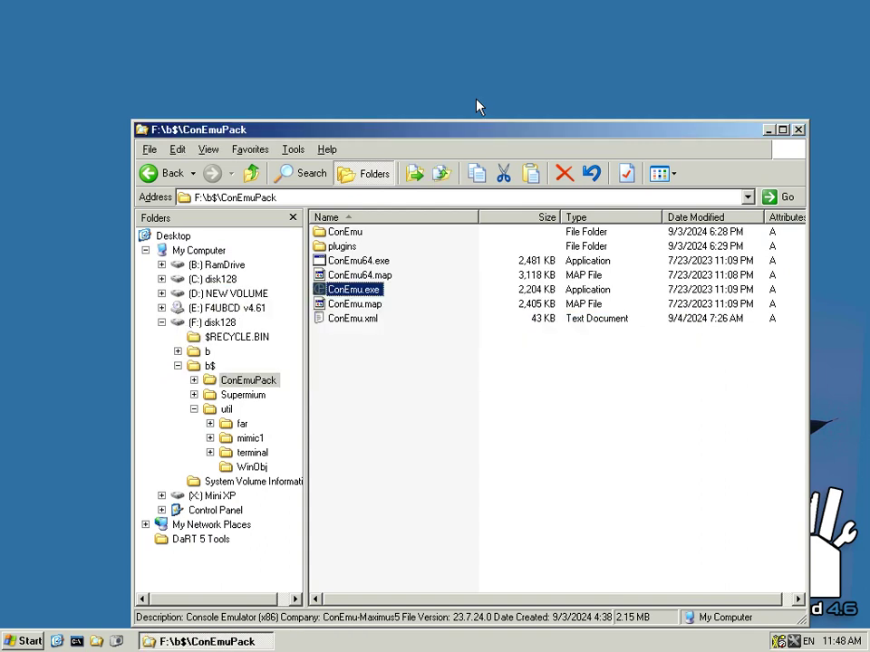
# - Return to the b$ folder and open its Supermium subfolder
pyautogui.press('BackSpace')
pyautogui.press('Down')
pyautogui.press('Down')
pyautogui.press('Up')
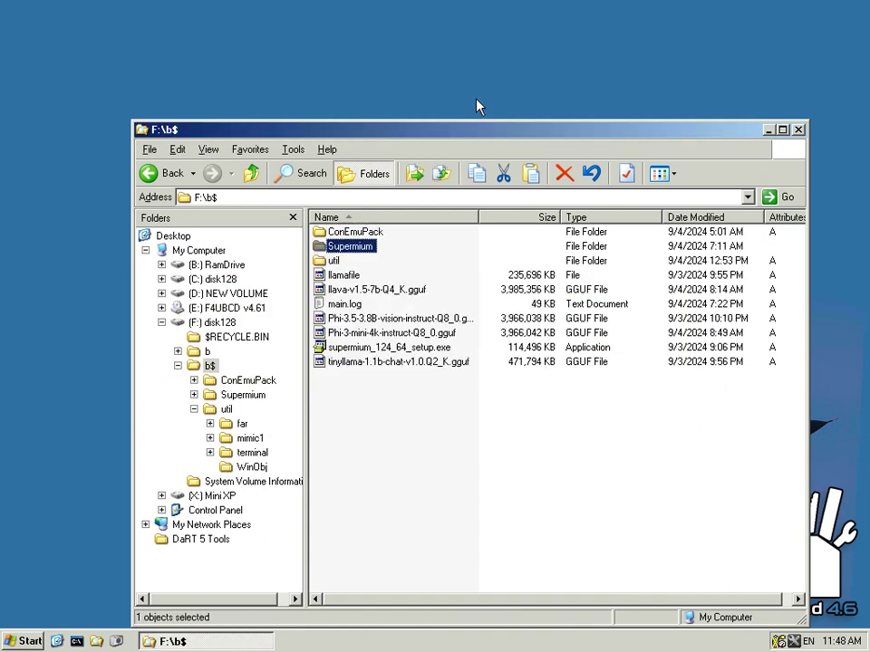
pyautogui.press('Return')
# - Try to run chrome.exe from the Supermium folder and dismiss the resulting dialog
pyautogui.press('Down')
pyautogui.press('Down')
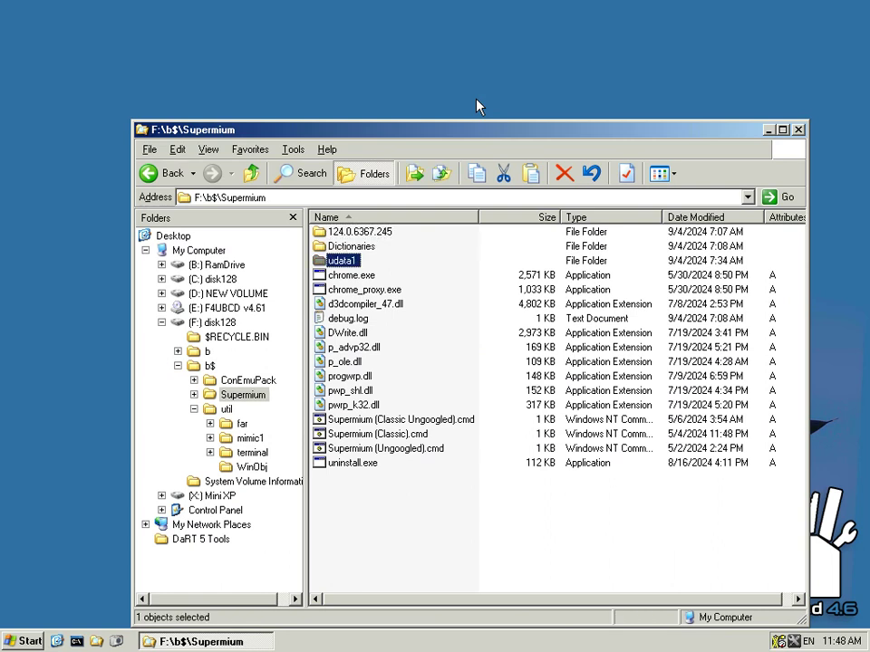
pyautogui.press('Down')
pyautogui.press('Down')
pyautogui.press('Up')
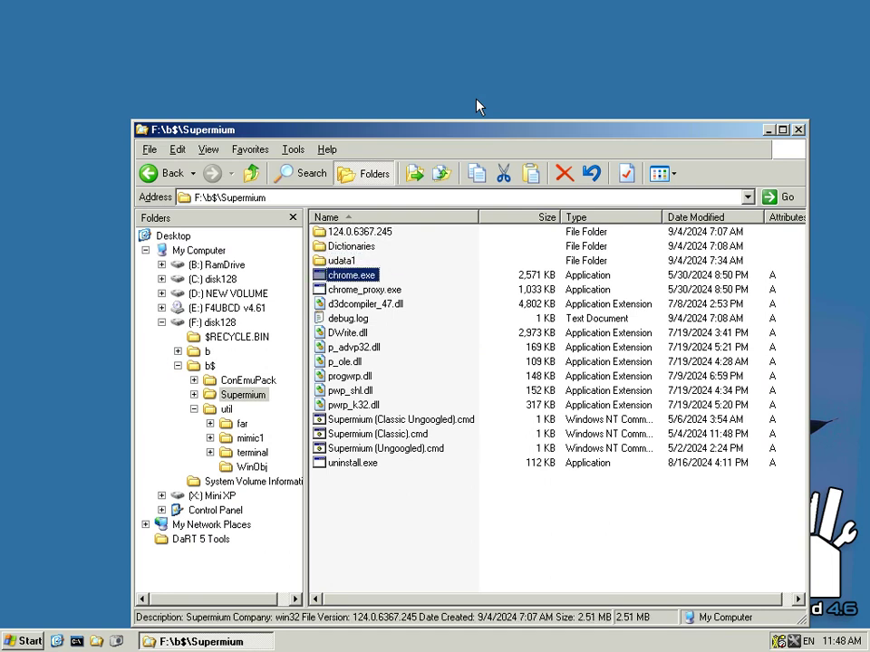
pyautogui.press('Return')
pyautogui.press('Return')
pyautogui.press('Down')
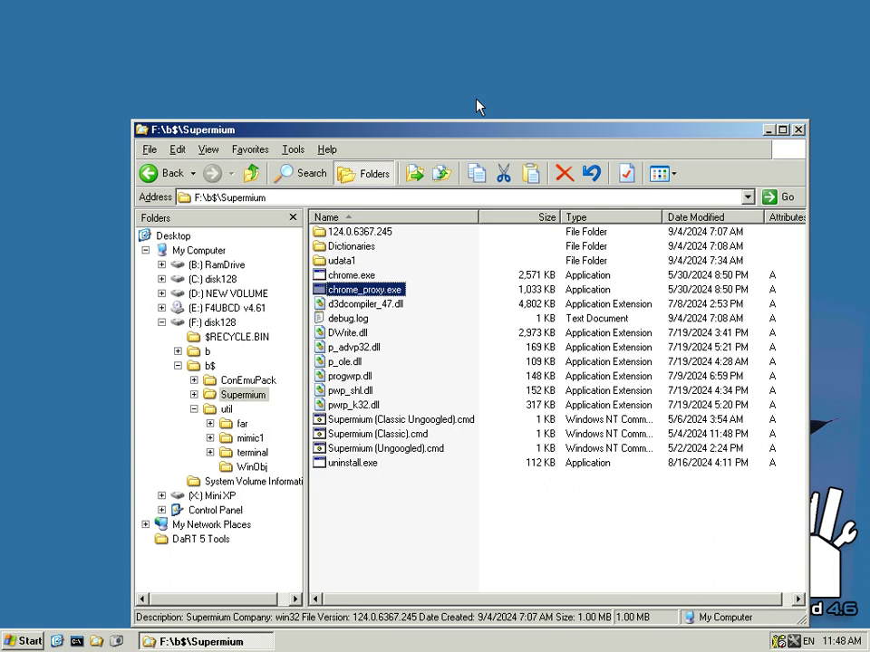
# - Return to the b$ folder, open util and look over its subfolders down to WinObj
pyautogui.press('BackSpace')
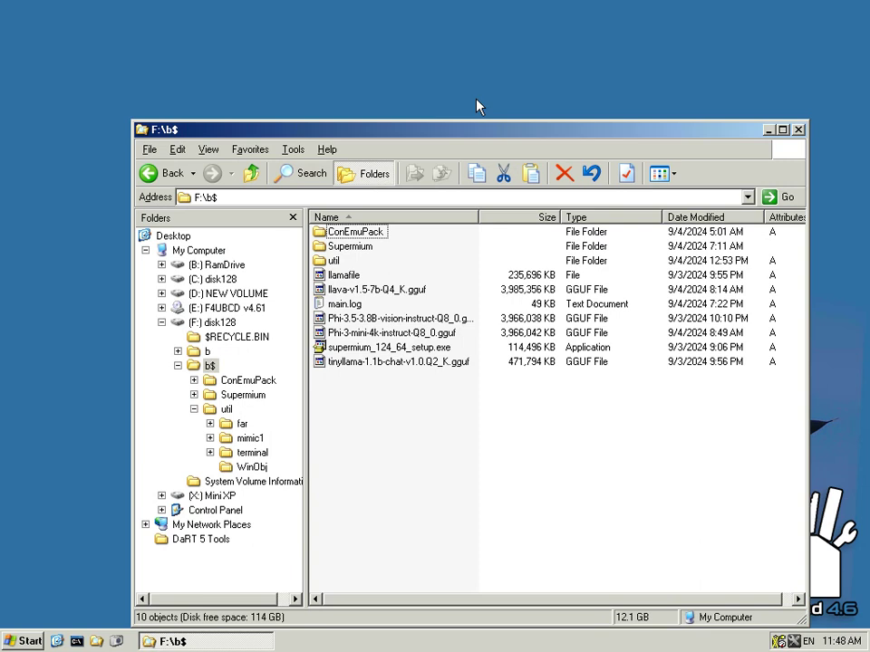
pyautogui.press('Down')
pyautogui.press('Down')
pyautogui.press('Return')
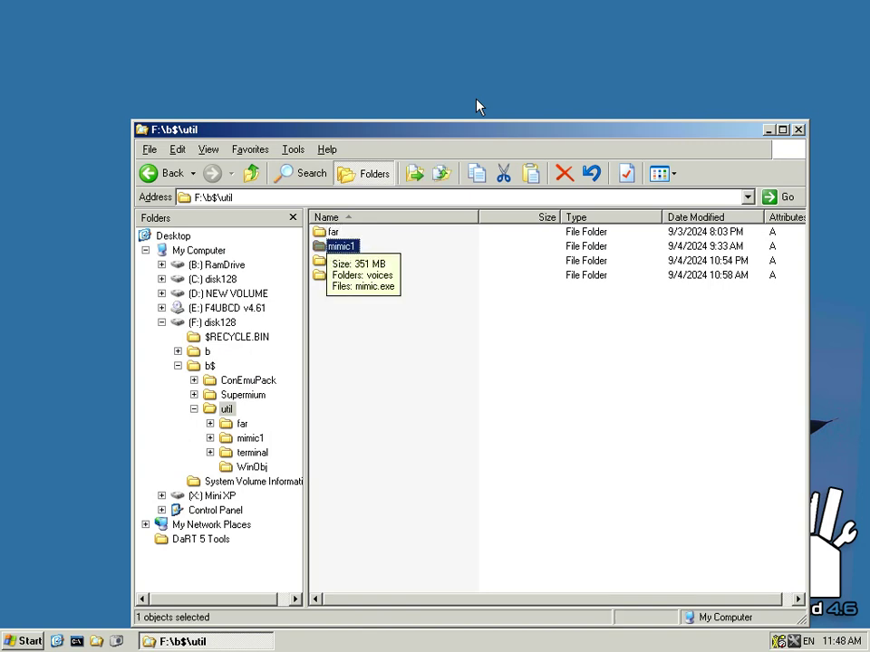
pyautogui.press('Down')
pyautogui.press('Down')
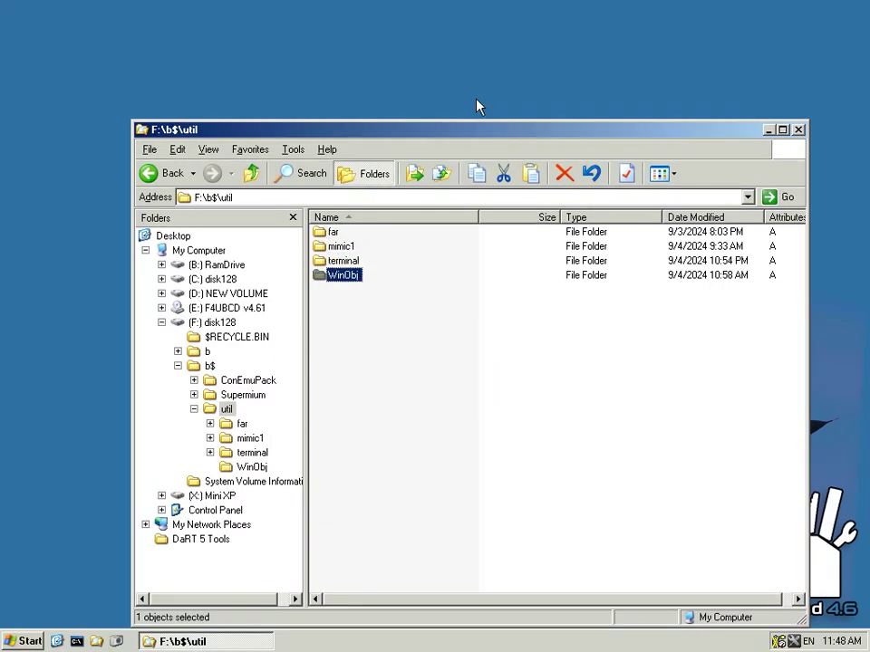
# - Go up to the root of drive F: and try to open the b folder
pyautogui.press('BackSpace')
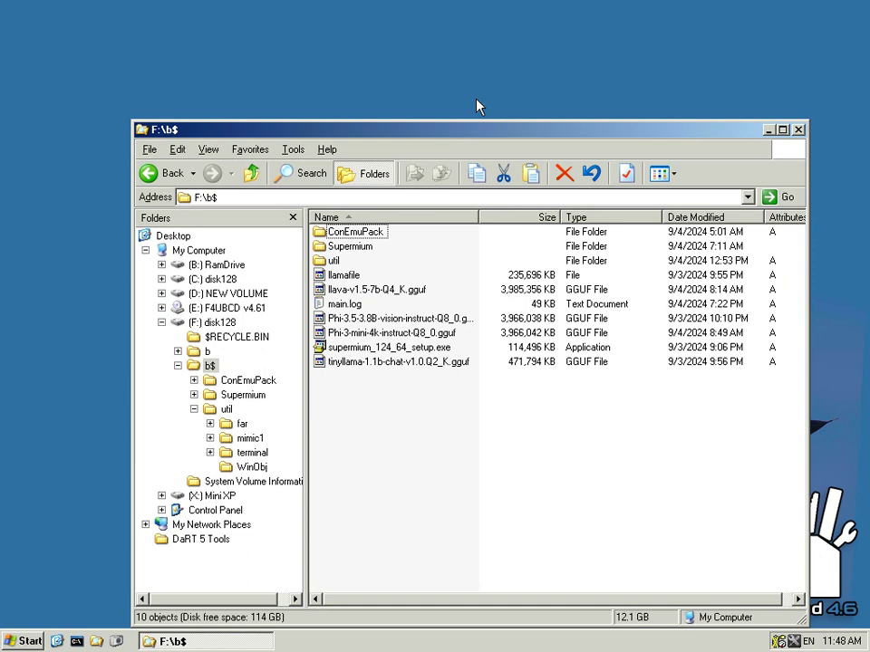
pyautogui.press('BackSpace')
pyautogui.press('Down')
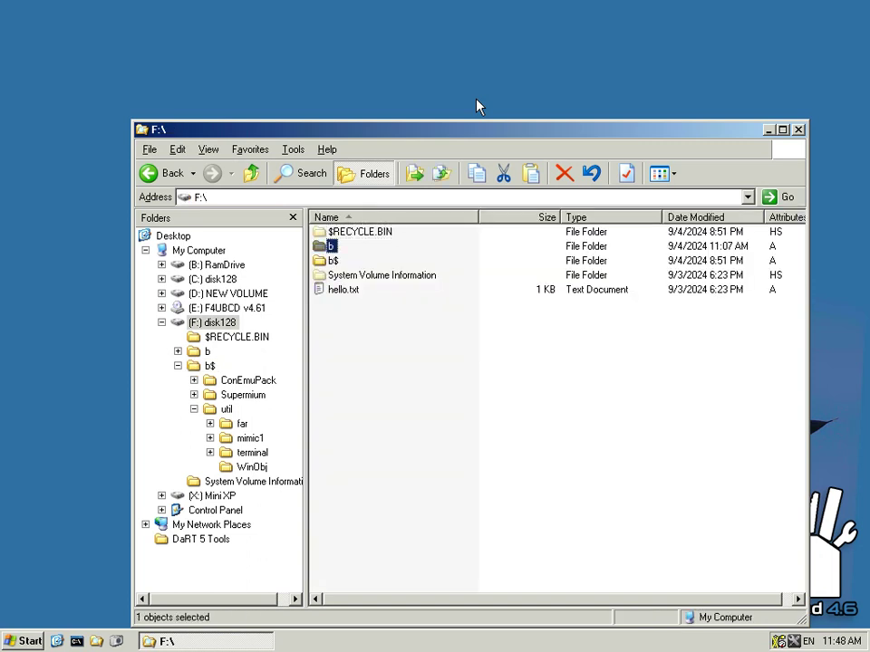
pyautogui.press('Return')
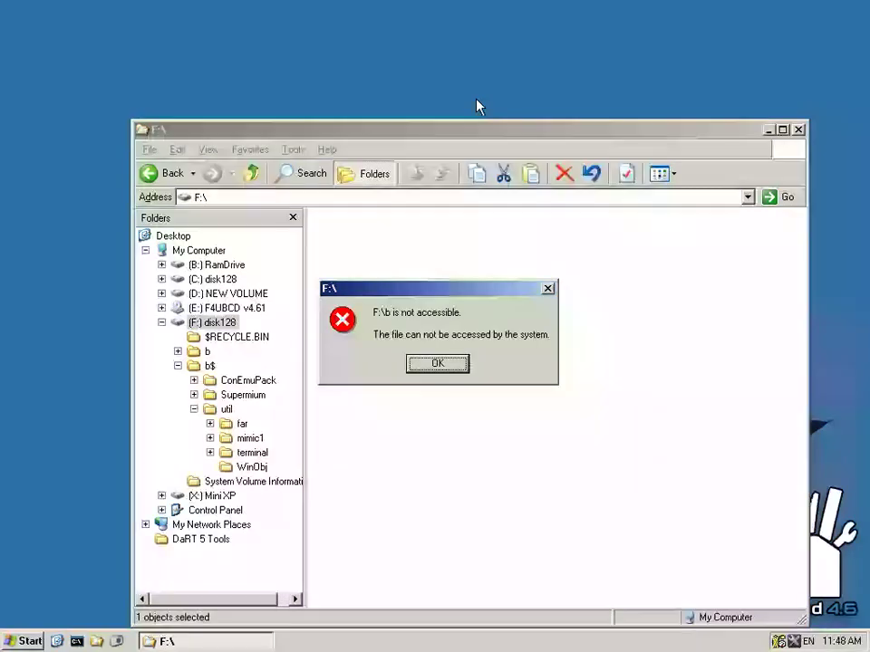
pyautogui.press('Return')
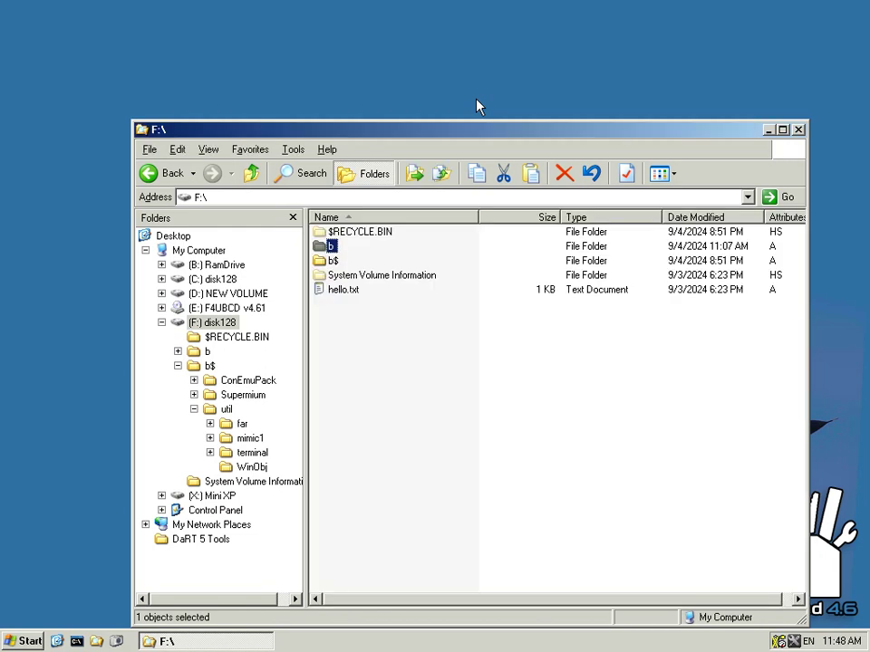
# - Check the properties of the b folder on F: and close them without changes
pyautogui.rightClick(330, 245)
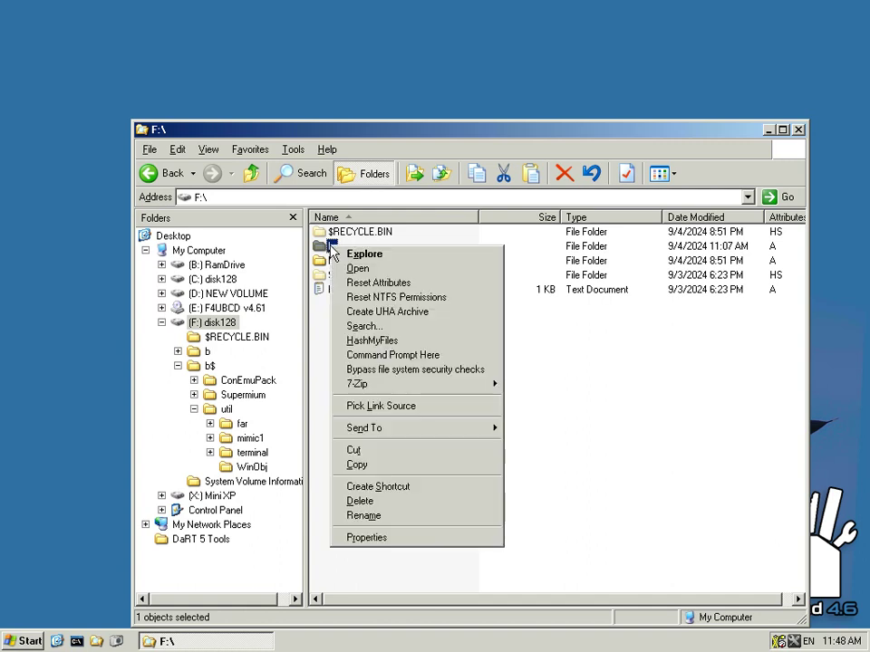
pyautogui.click(381, 542)
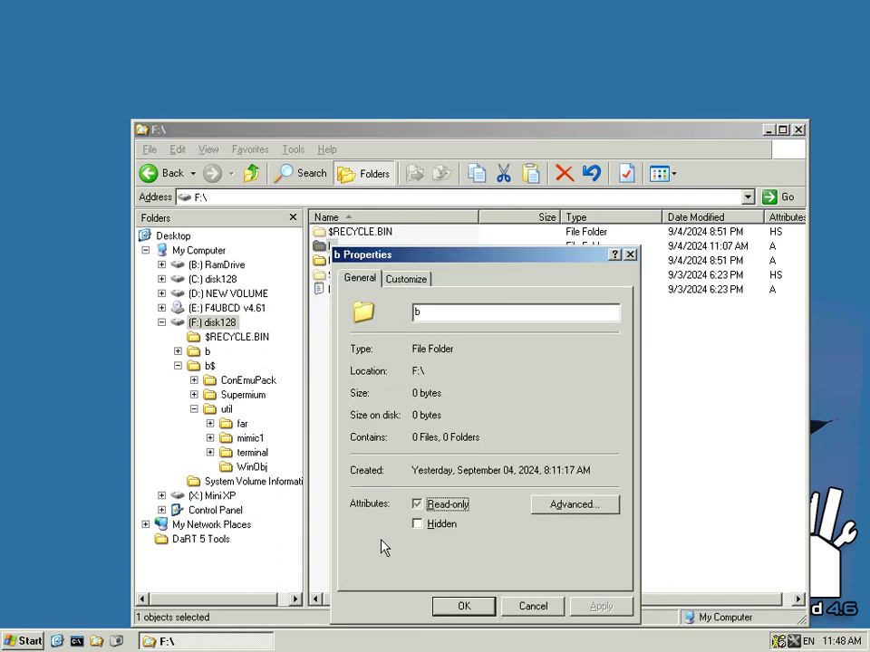
pyautogui.click(520, 612)
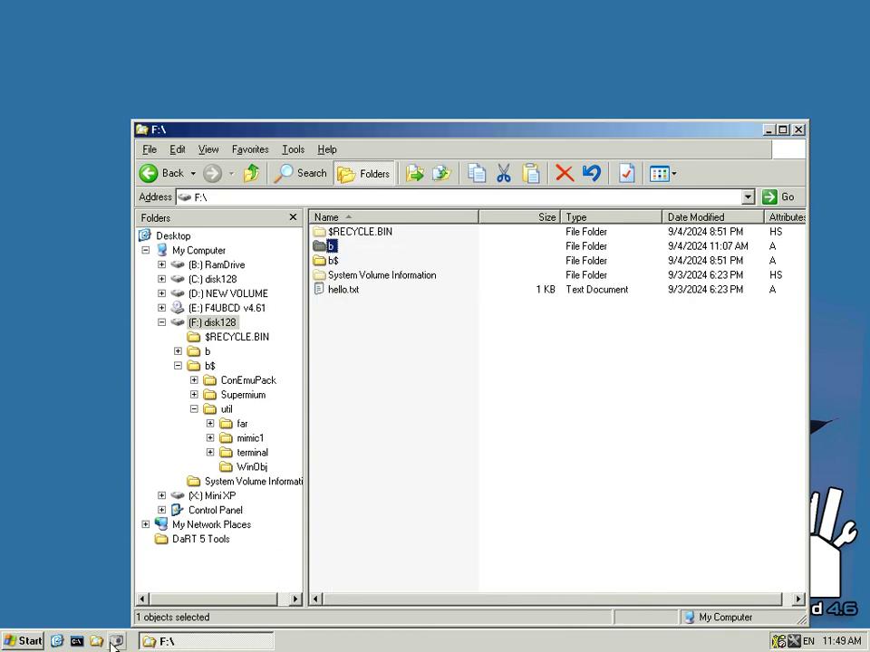
pyautogui.rightClick(373, 534)
pyautogui.rightClick(346, 466)
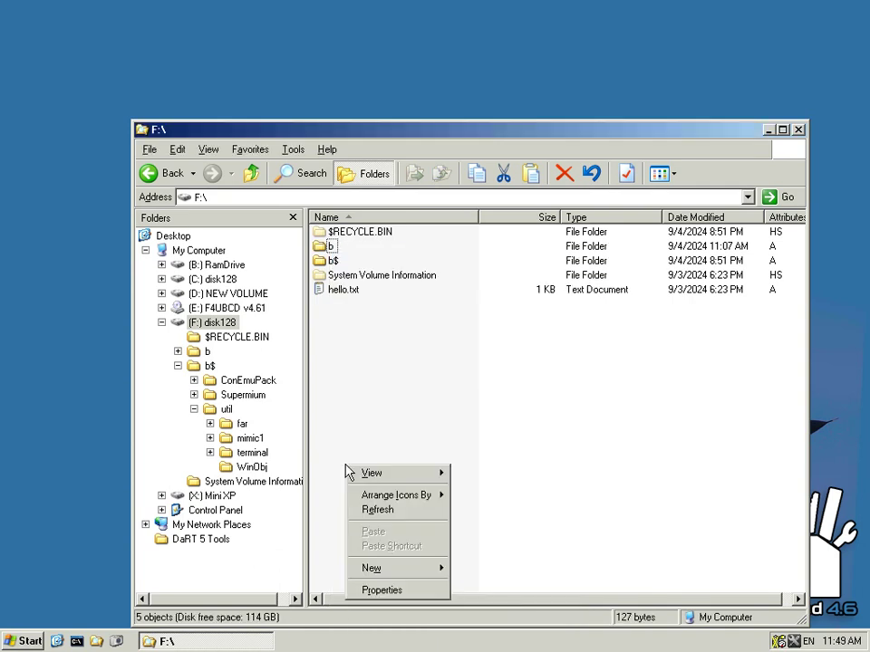
pyautogui.rightClick(367, 401)
pyautogui.rightClick(374, 370)
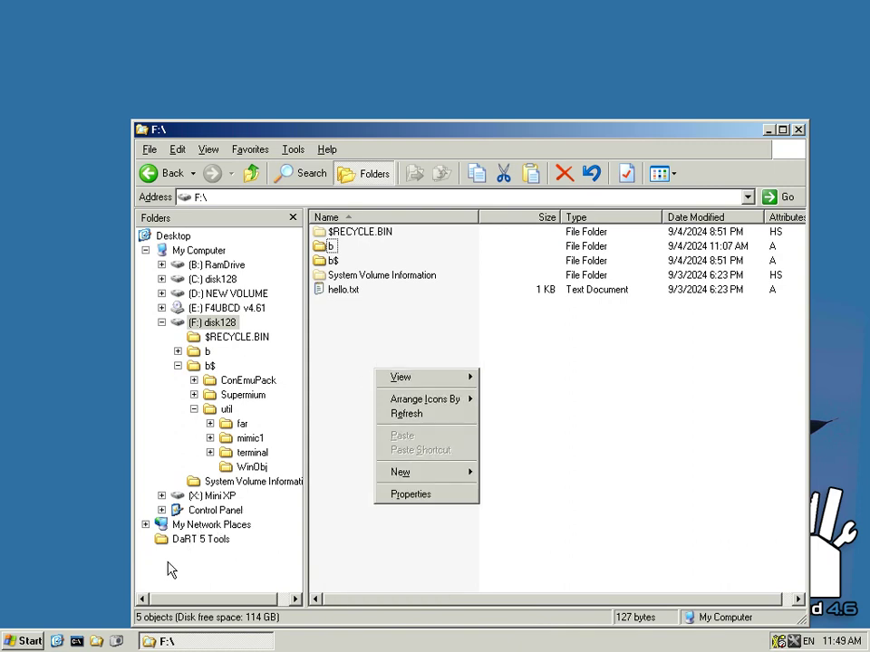
# - Start a command prompt, switch it to drive F: and list the root directory with dir
pyautogui.click(77, 641)
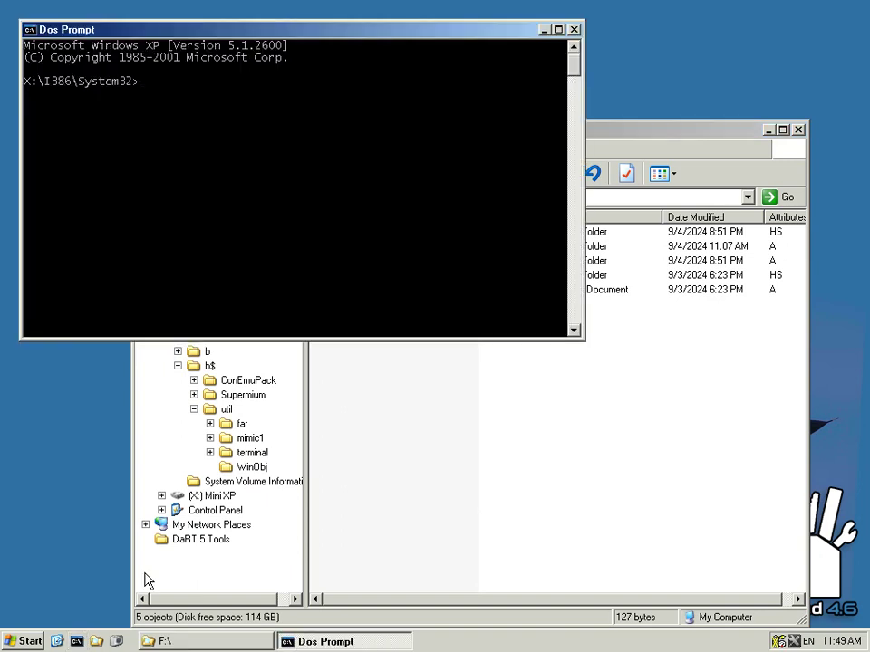
pyautogui.press('Return')
pyautogui.write('f:')
pyautogui.press('Return')
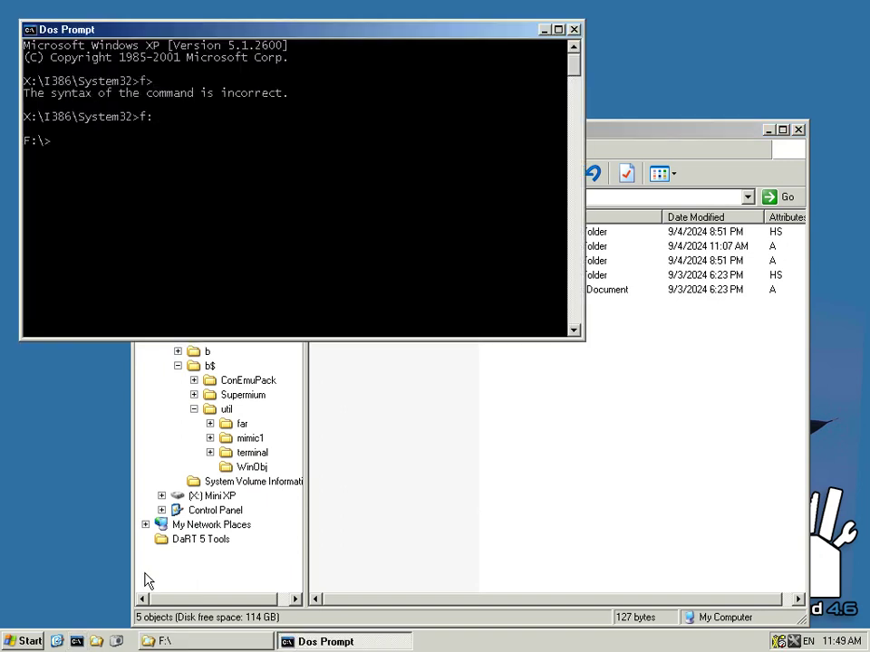
pyautogui.write('dir')
pyautogui.press('Return')
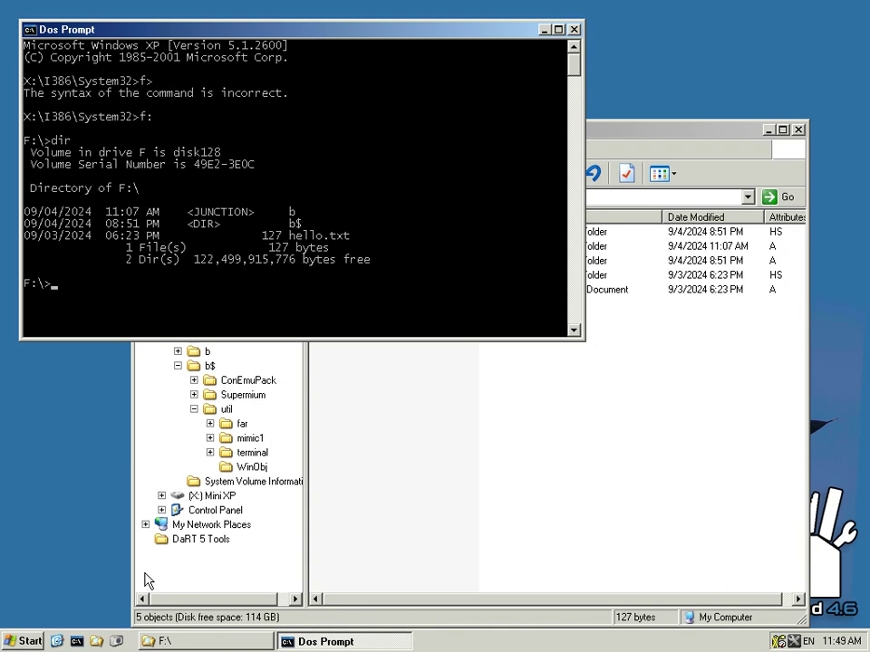
# - List the root of F: with dir /A, and with dir /AH for hidden entries only
pyautogui.write('dir /A')
pyautogui.press('Return')
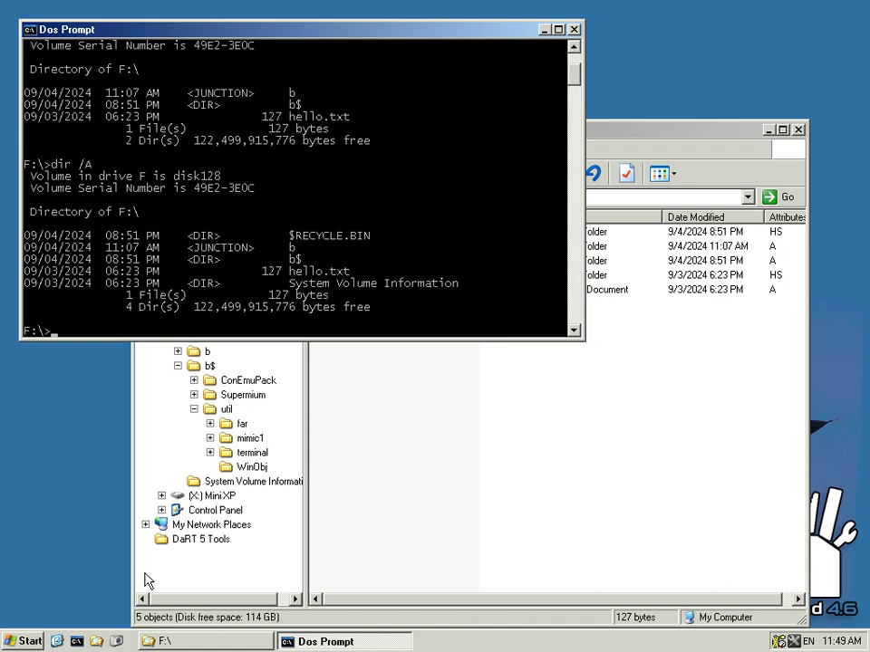
pyautogui.press('Up')
pyautogui.write('H')
pyautogui.press('Return')
# - Show the complete help for the dir command with dir /?
pyautogui.press('Up')
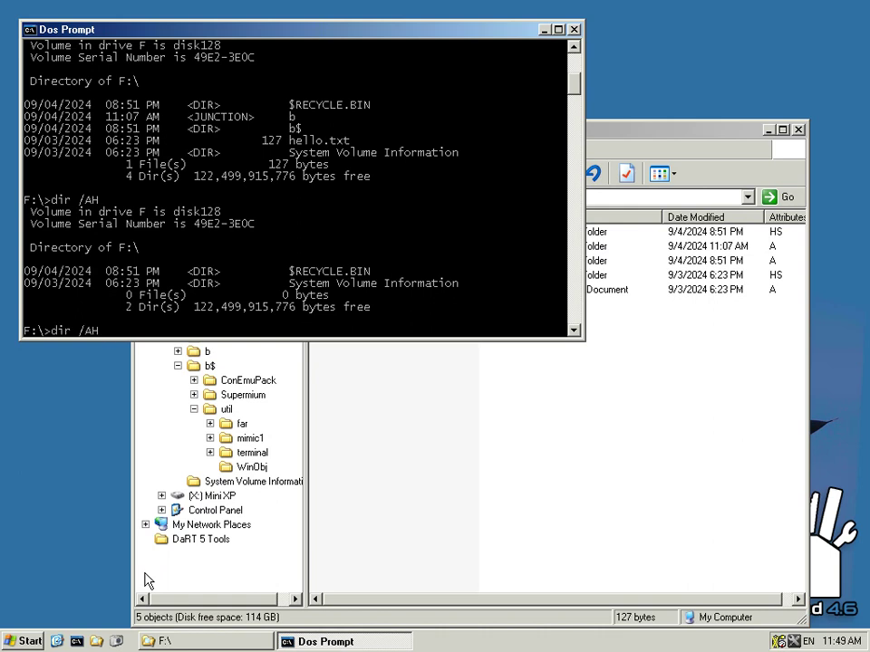
pyautogui.press('BackSpace')
pyautogui.press('BackSpace')
pyautogui.press('Return')
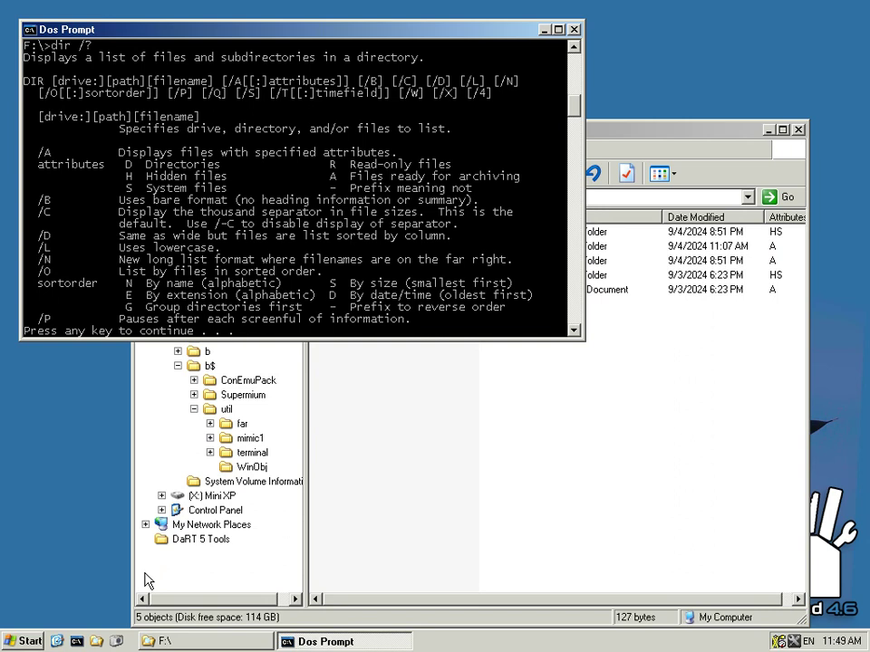
pyautogui.press('space')
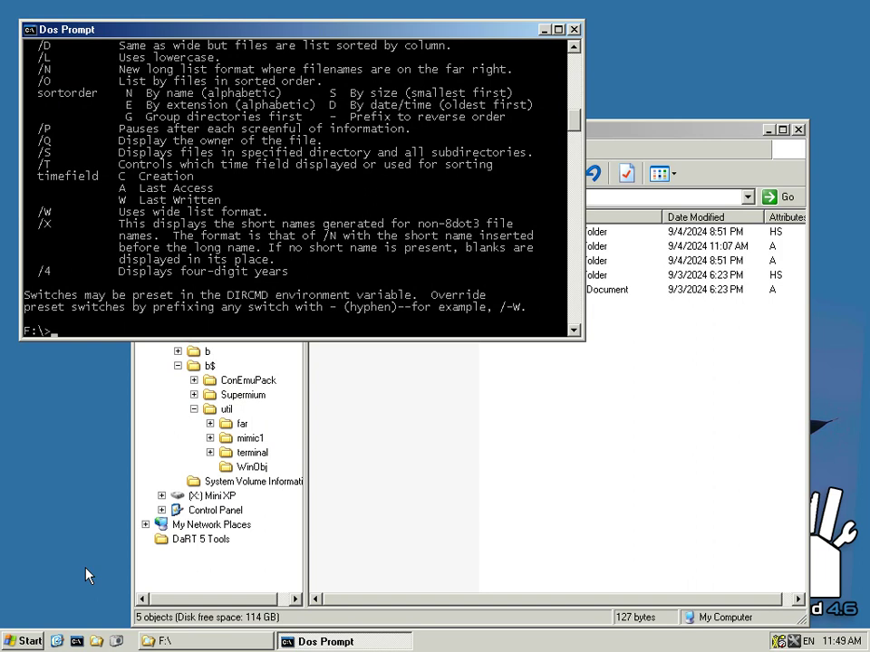
# - Query the Windows version with the ver command and try winver as well
pyautogui.write('ver')
pyautogui.press('Return')
pyautogui.write('winver')
pyautogui.press('Return')
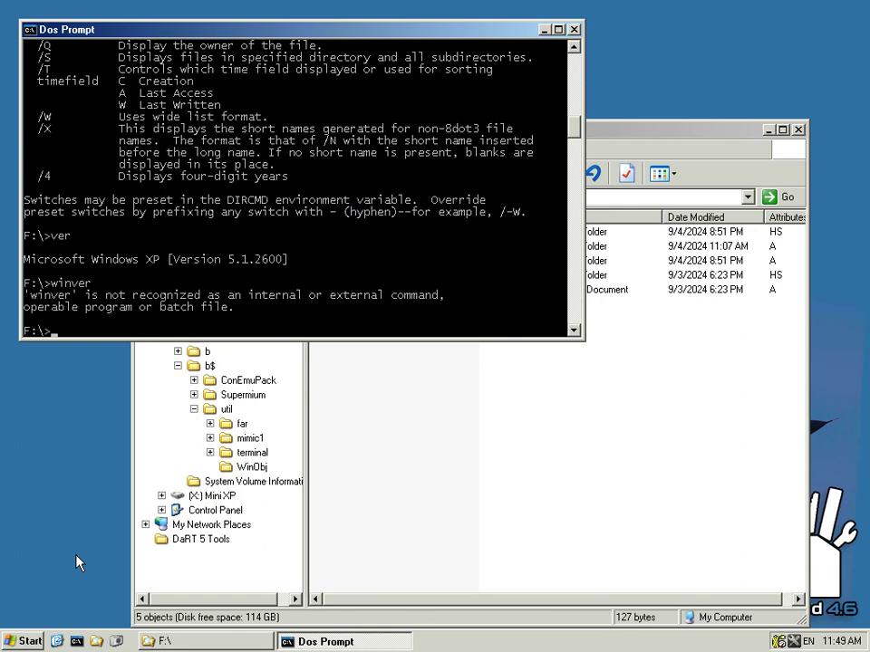
# - Try to open Network Connections from the system settings and dismiss the resulting dialog
pyautogui.click(30, 641)
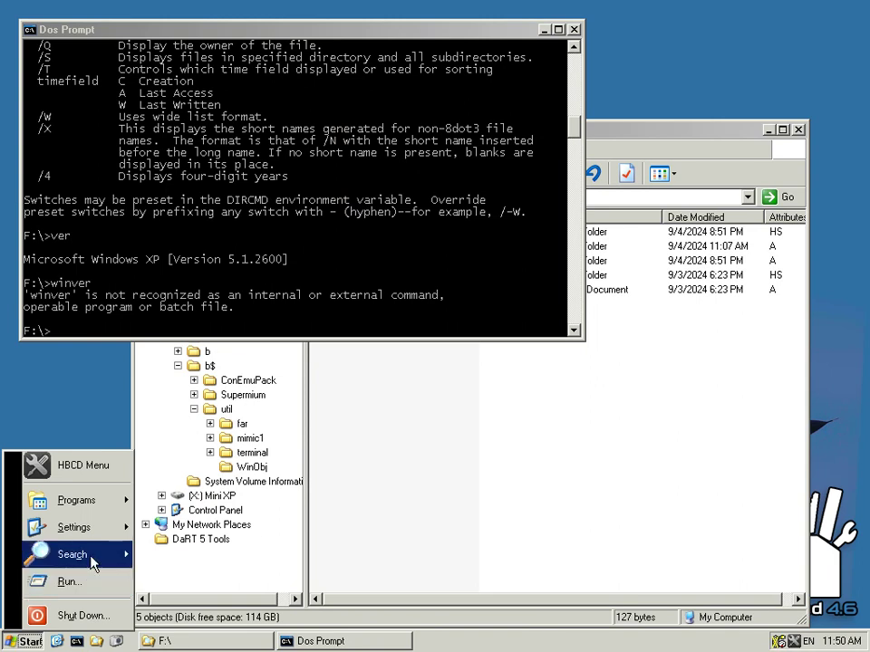
pyautogui.moveTo(104, 540)
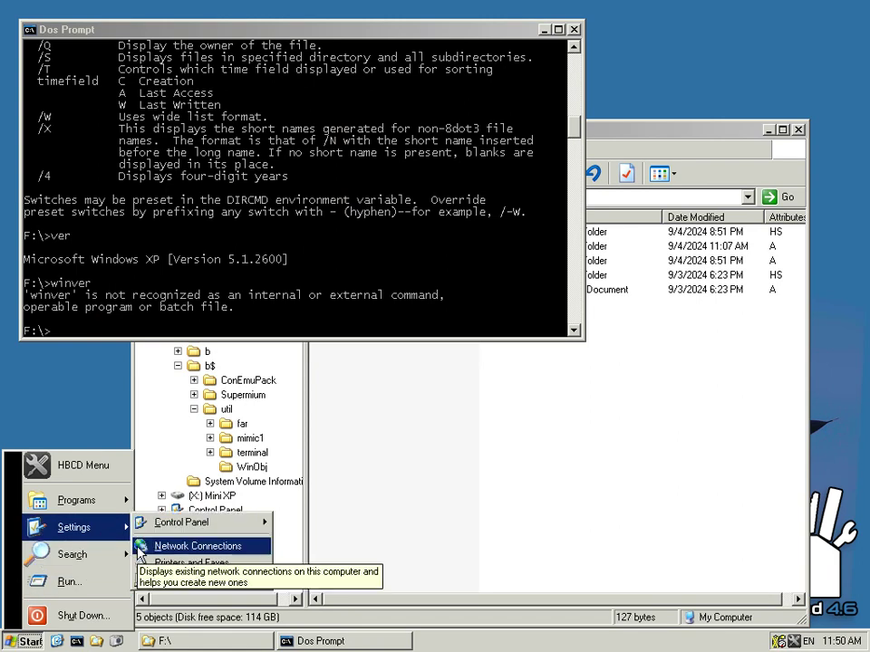
pyautogui.click(186, 546)
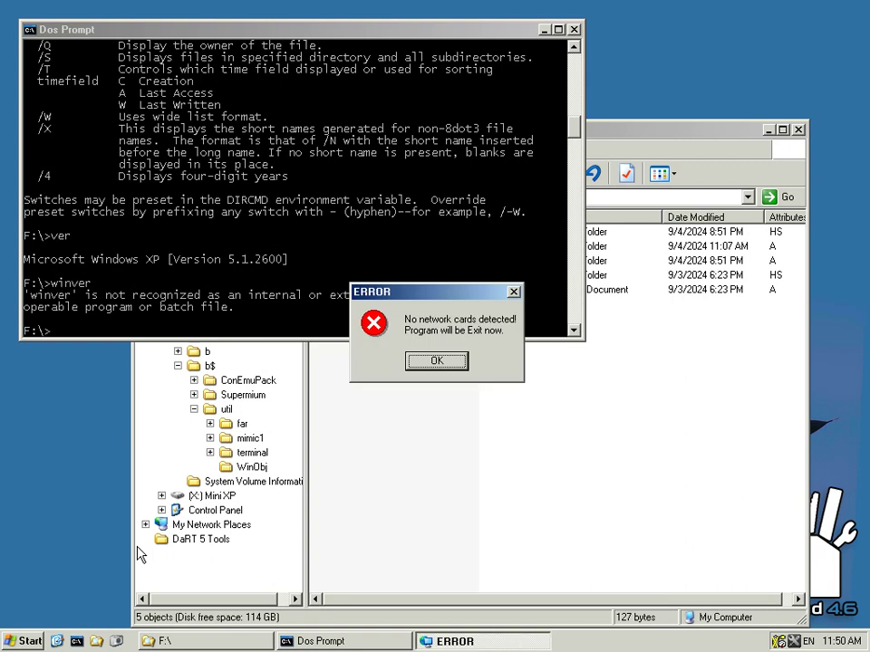
pyautogui.press('Return')
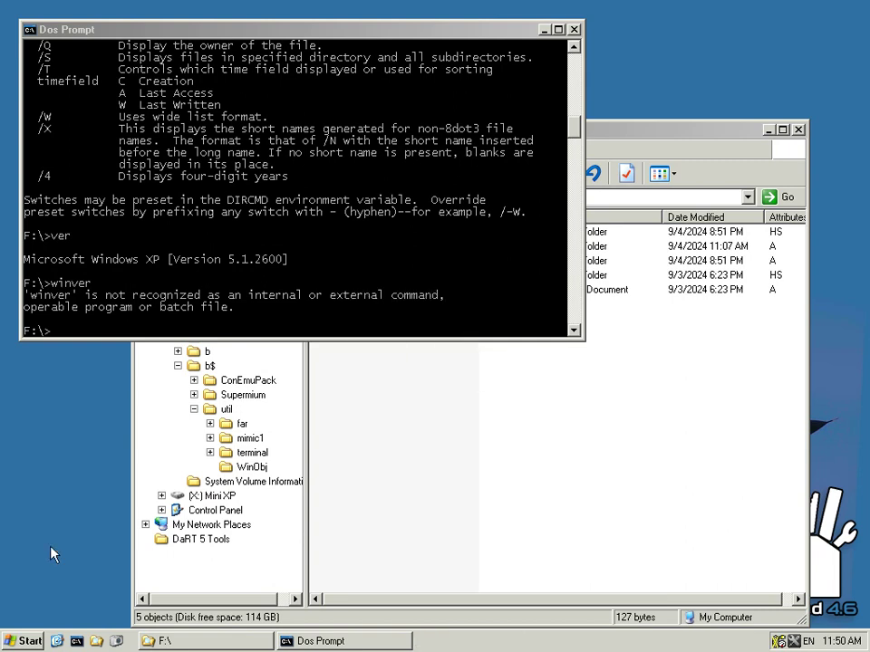
# - Bring up the Start menu's Settings choices again
pyautogui.click(22, 641)
pyautogui.moveTo(95, 550)
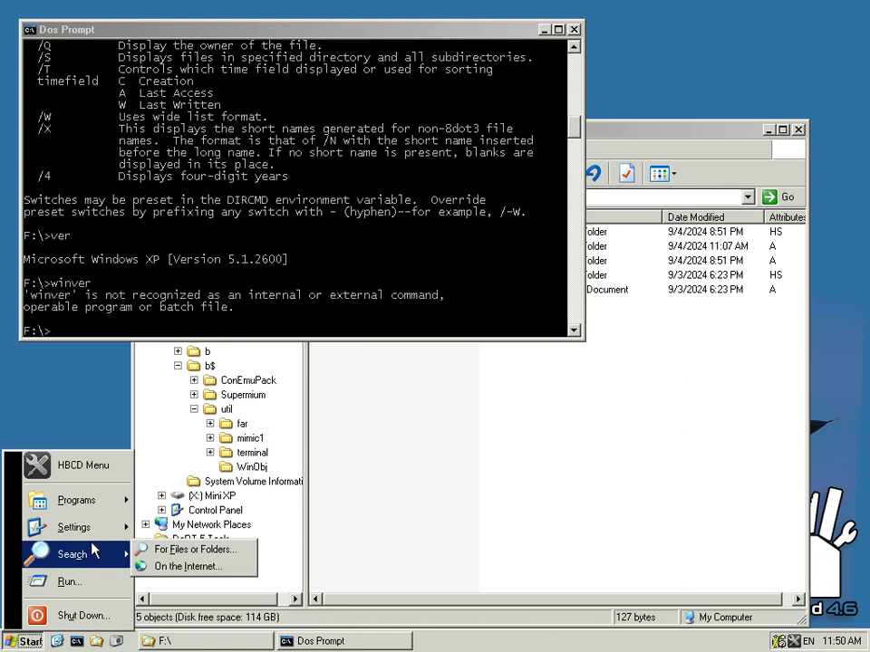
pyautogui.moveTo(90, 528)
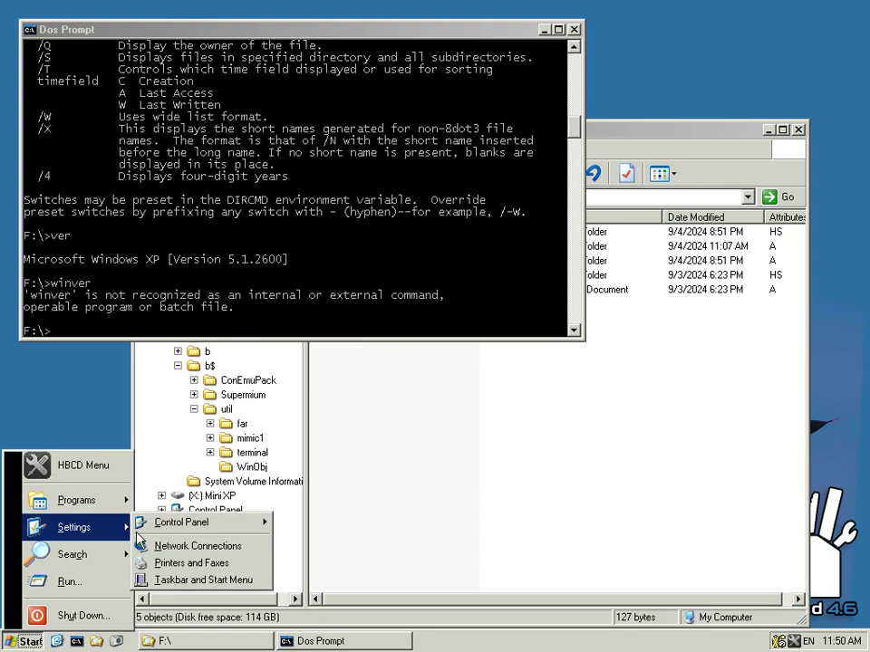